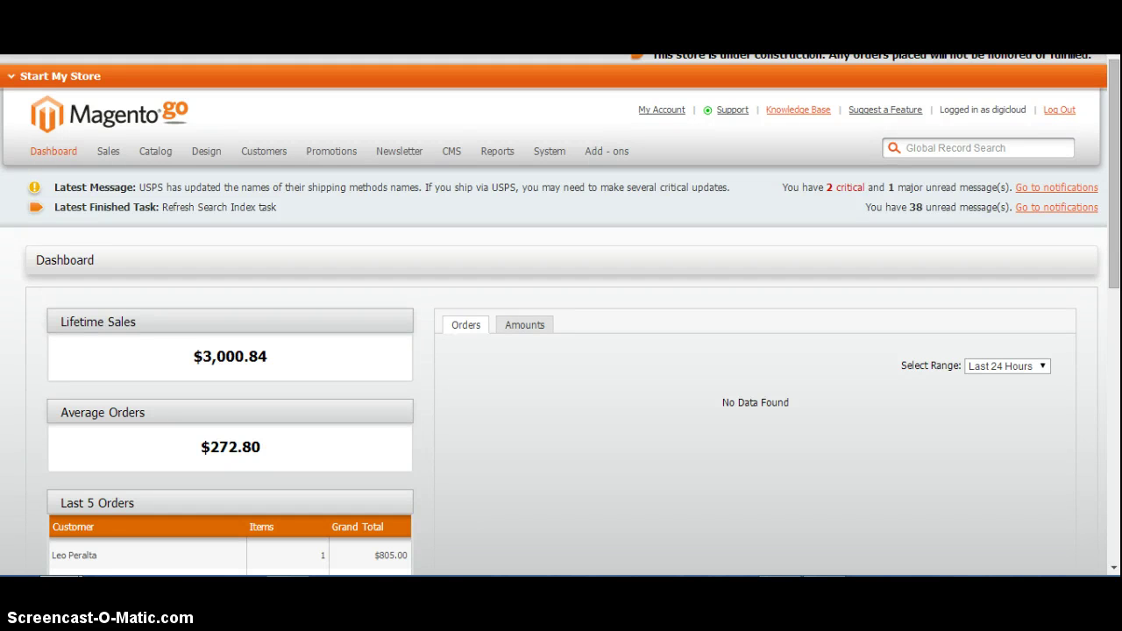
# Step: Start a new product attribute and enter the code Colour_Test2
pyautogui.moveTo(156, 156)
pyautogui.moveTo(172, 227)
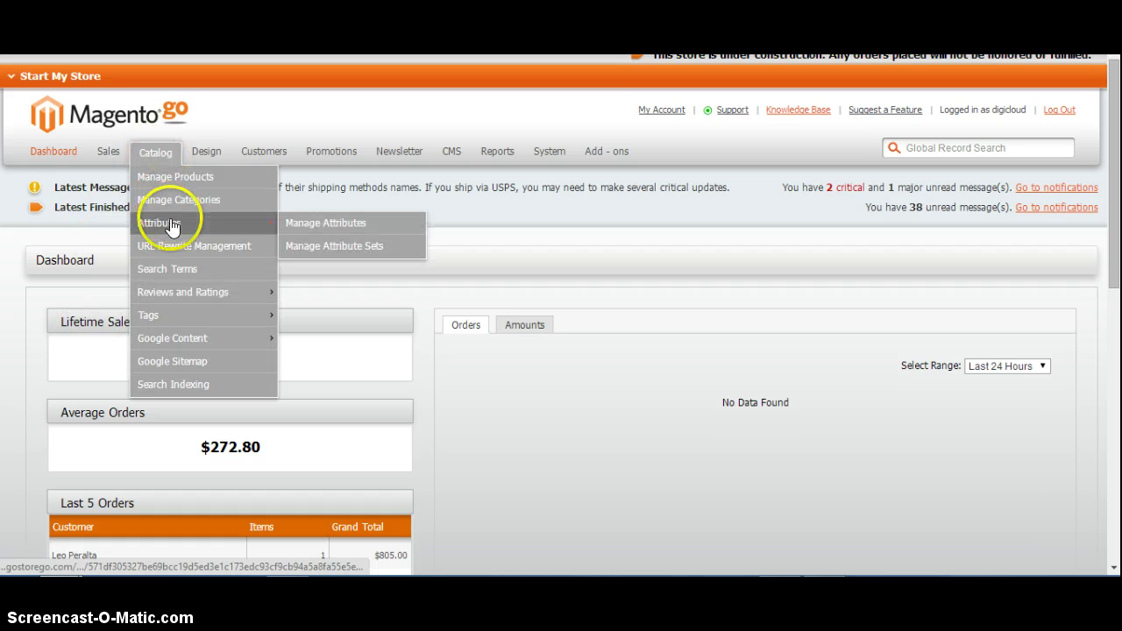
pyautogui.click(316, 224)
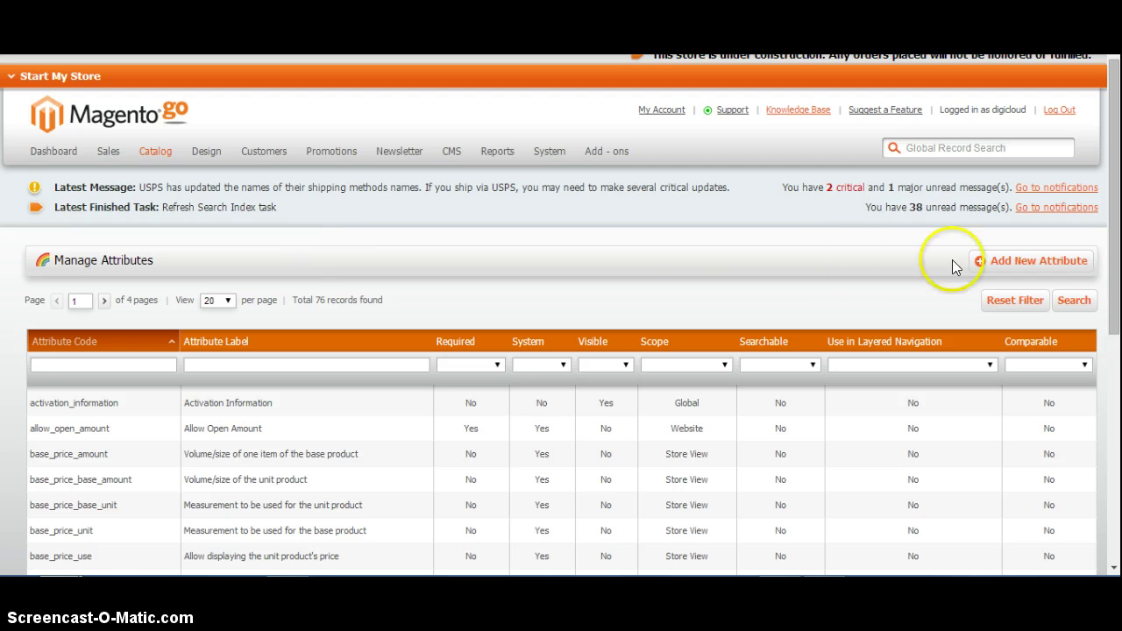
pyautogui.click(1017, 263)
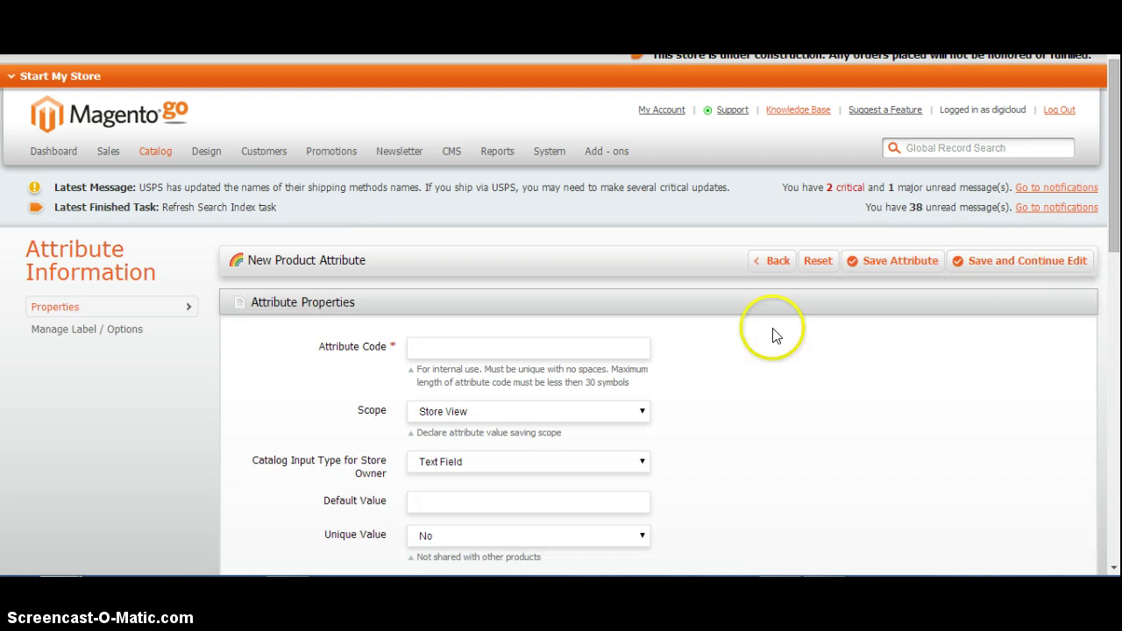
pyautogui.click(593, 351)
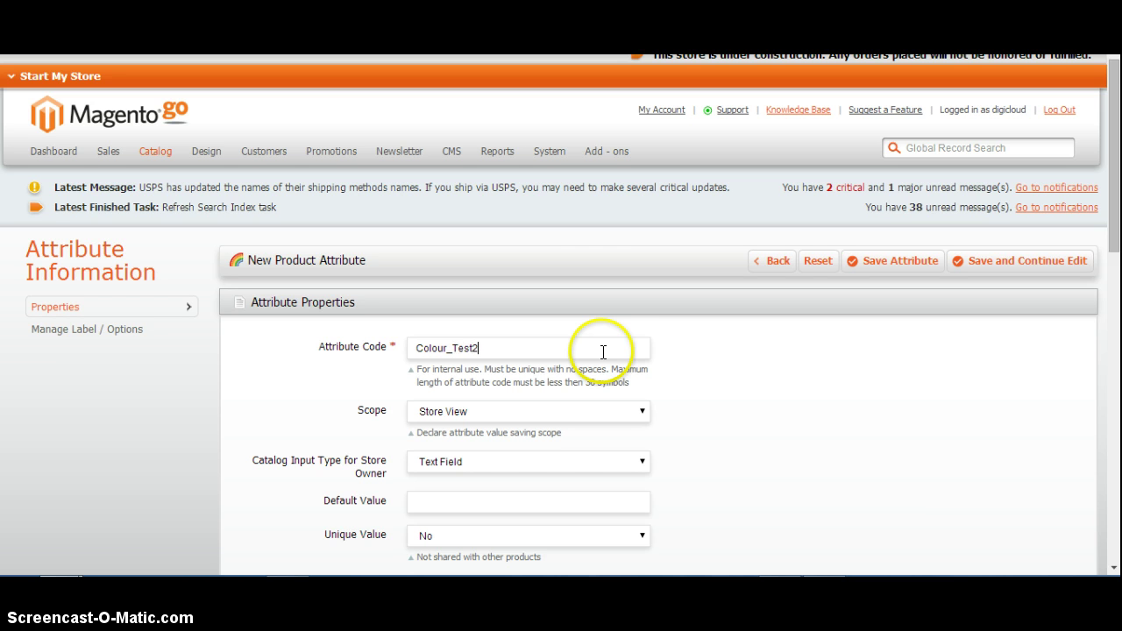
# Step: Set Global scope, Dropdown input, all product types, and allow use for configurable products
pyautogui.click(493, 409)
pyautogui.click(467, 480)
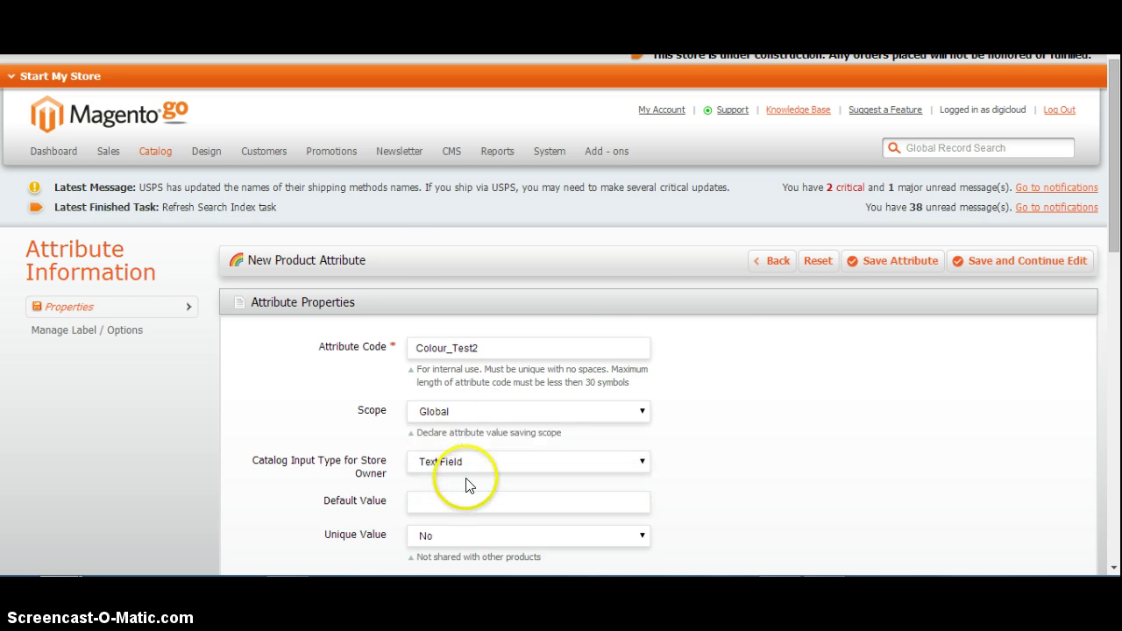
pyautogui.click(554, 462)
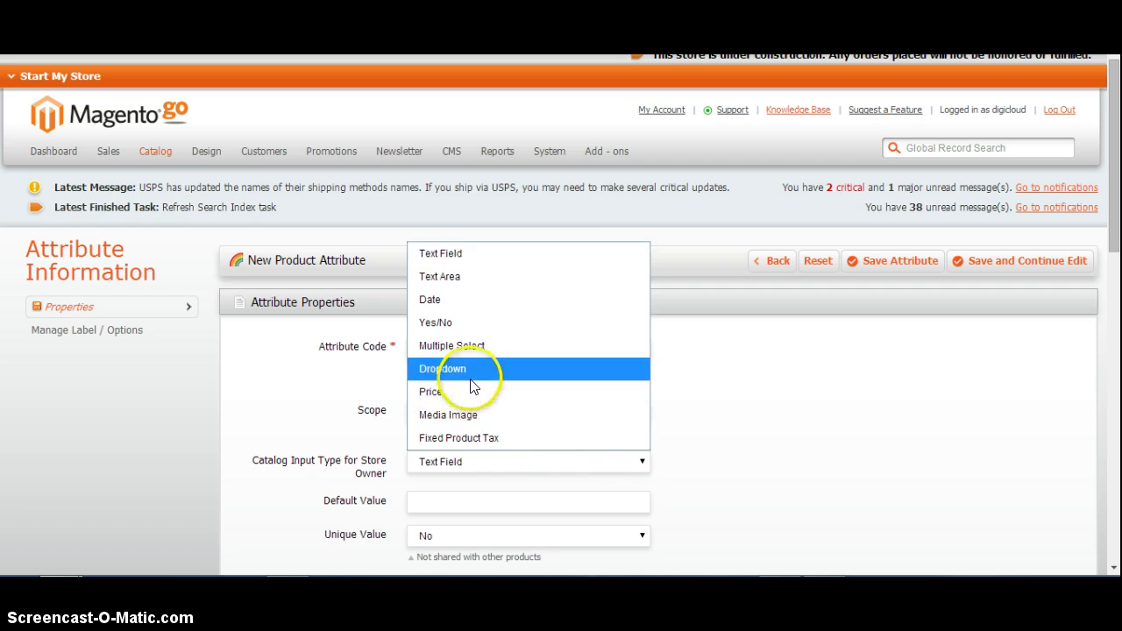
pyautogui.click(460, 369)
pyautogui.scroll(-2, 753, 447)
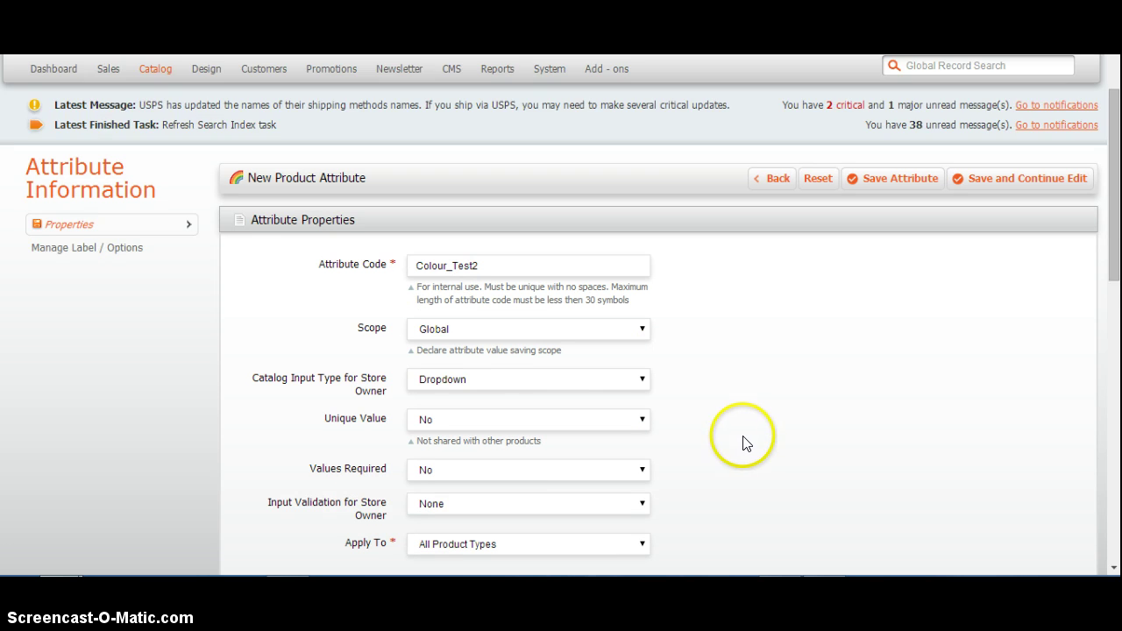
pyautogui.click(522, 463)
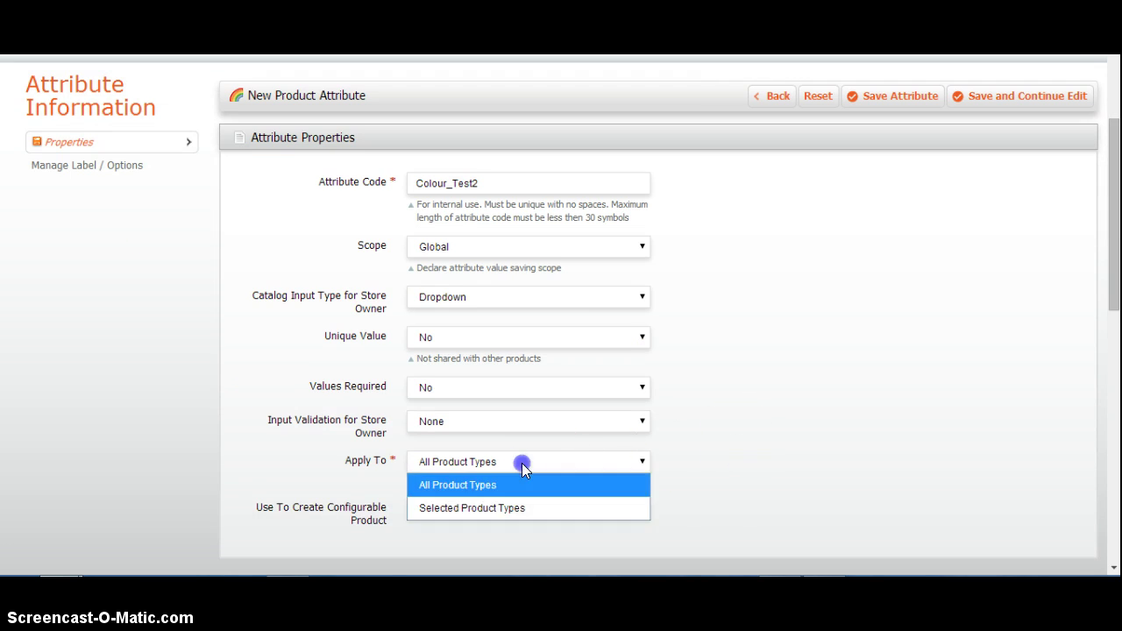
pyautogui.click(521, 463)
pyautogui.click(621, 512)
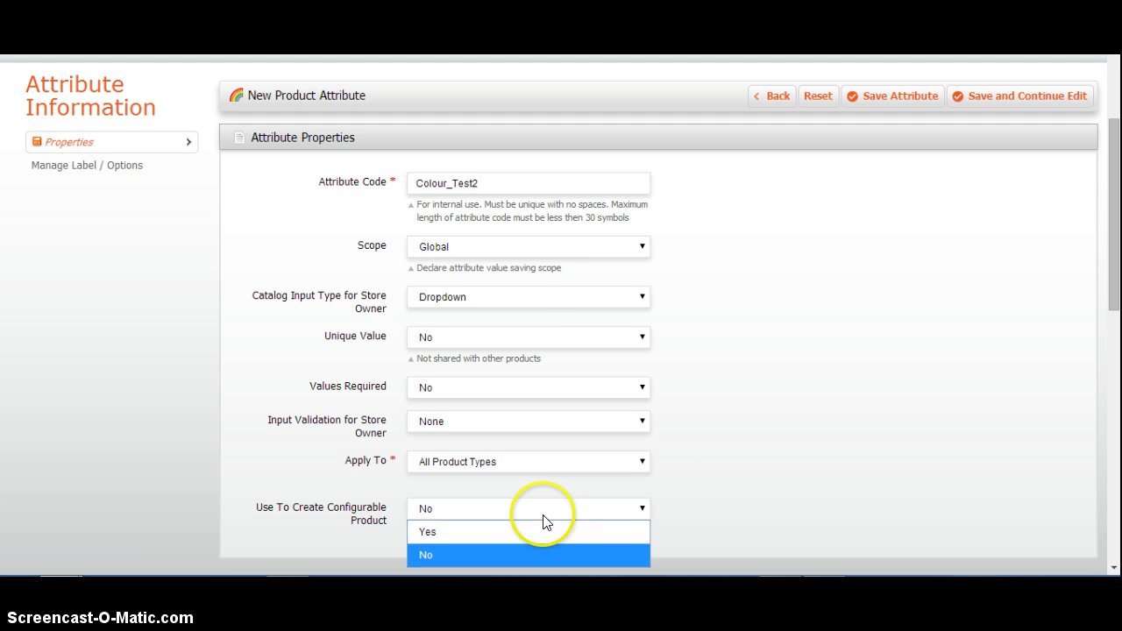
pyautogui.click(496, 531)
# Step: Set Use in Quick Search to Yes and Layered Navigation to Filterable (no results)
pyautogui.scroll(-3, 720, 454)
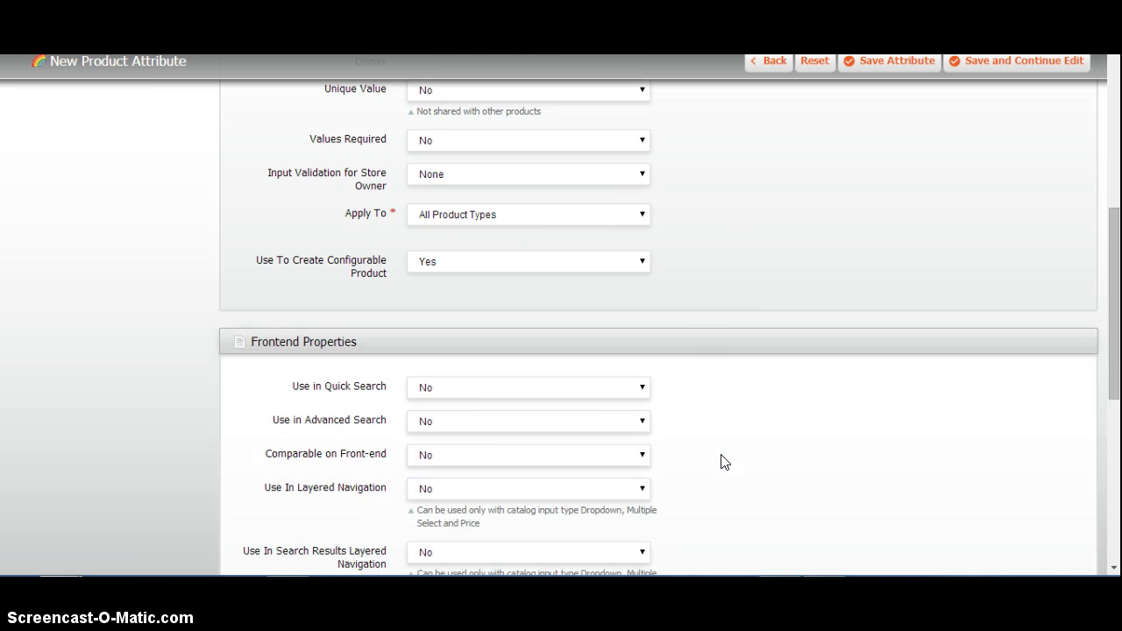
pyautogui.click(490, 390)
pyautogui.click(483, 408)
pyautogui.click(734, 420)
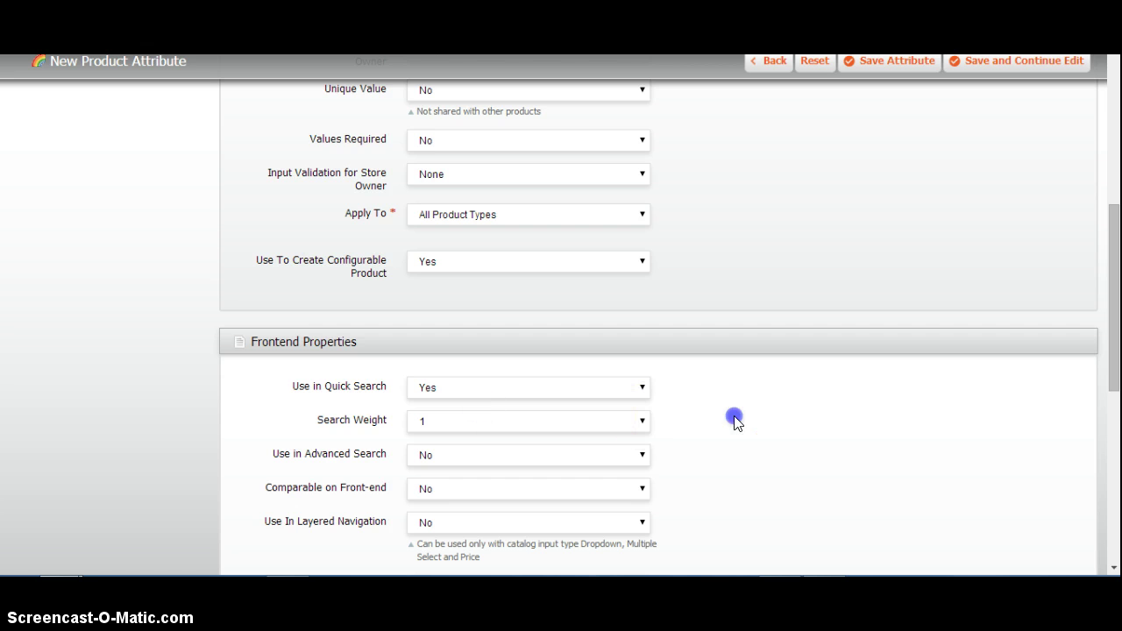
pyautogui.scroll(-1, 736, 422)
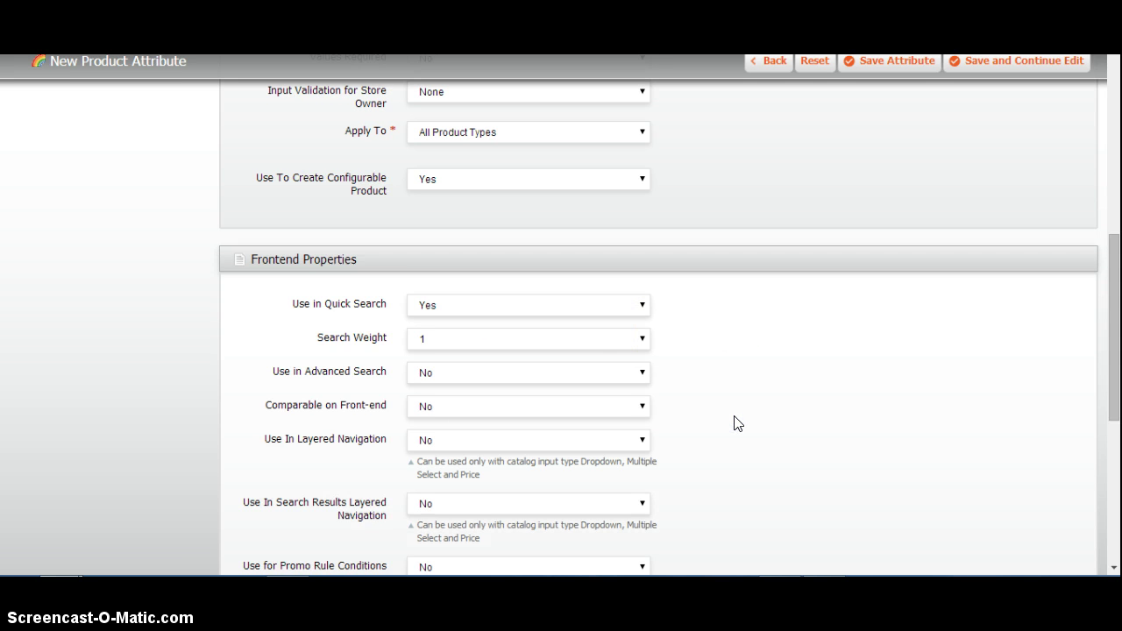
pyautogui.click(510, 441)
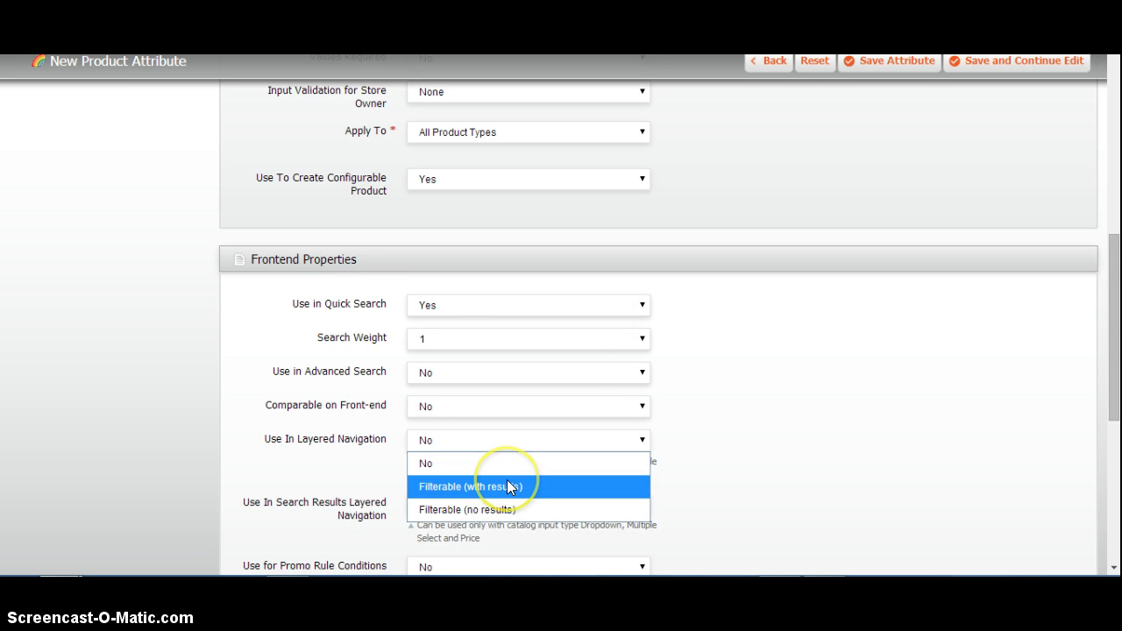
pyautogui.click(511, 510)
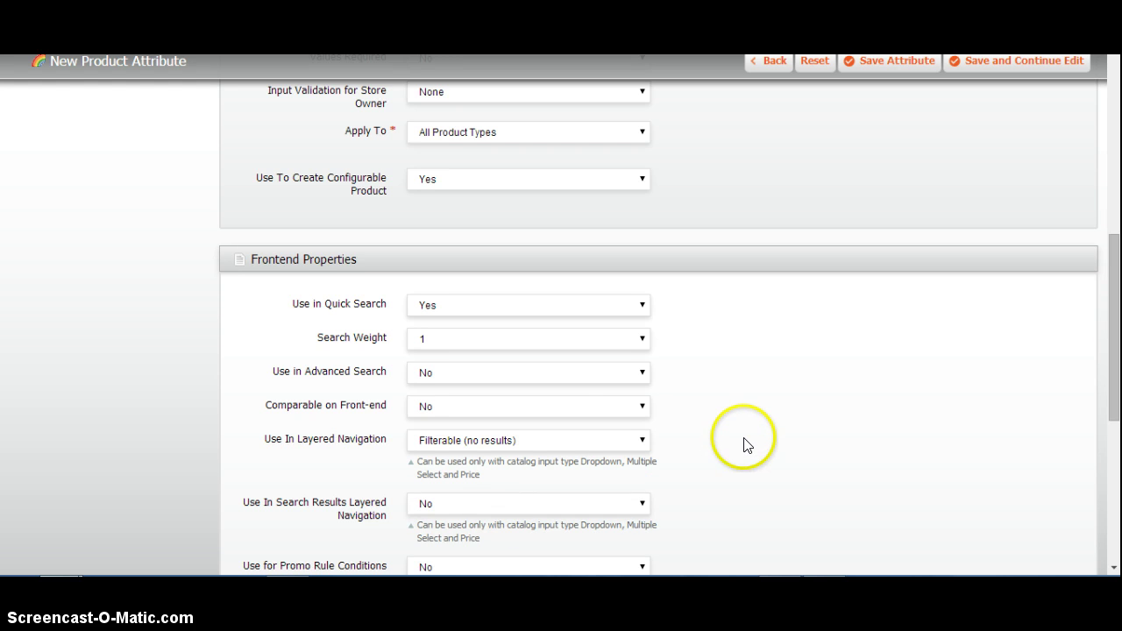
pyautogui.scroll(-1, 743, 444)
pyautogui.scroll(-2, 743, 444)
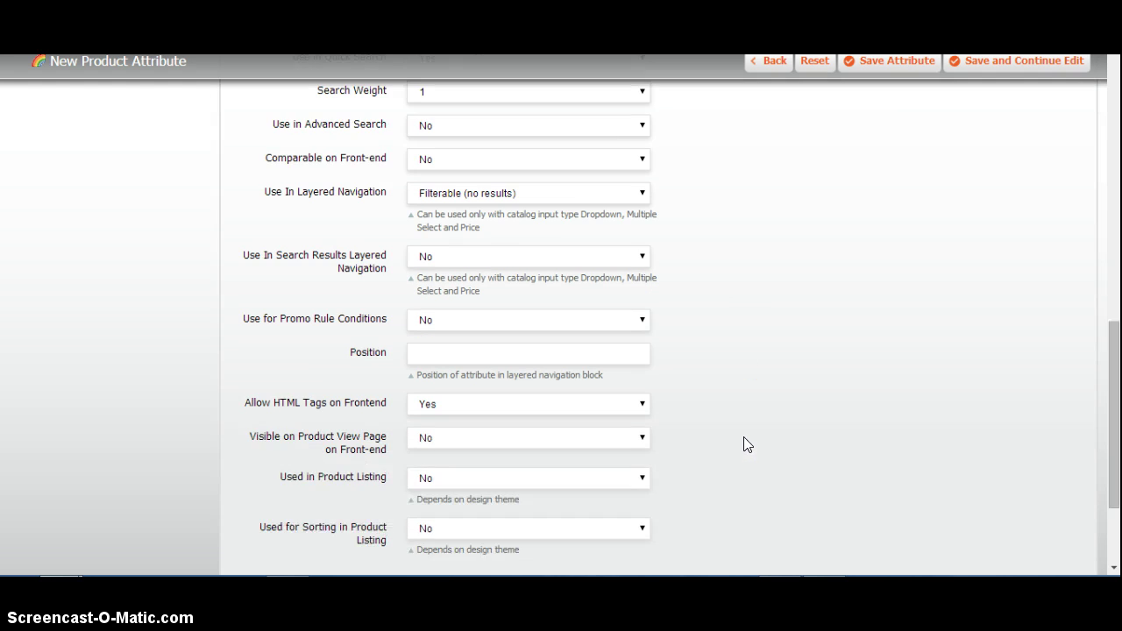
pyautogui.scroll(-1, 743, 444)
pyautogui.scroll(10, 743, 444)
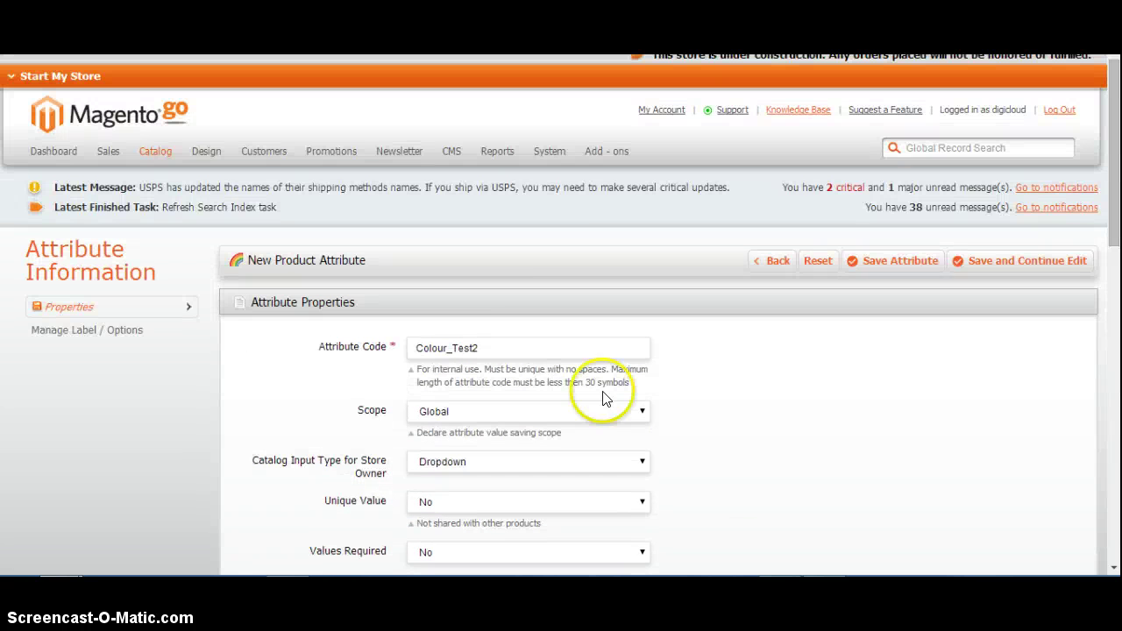
# Step: Enter Colour as the attribute's admin title on the Manage Label / Options tab
pyautogui.click(123, 335)
pyautogui.scroll(-1, 175, 354)
pyautogui.click(268, 298)
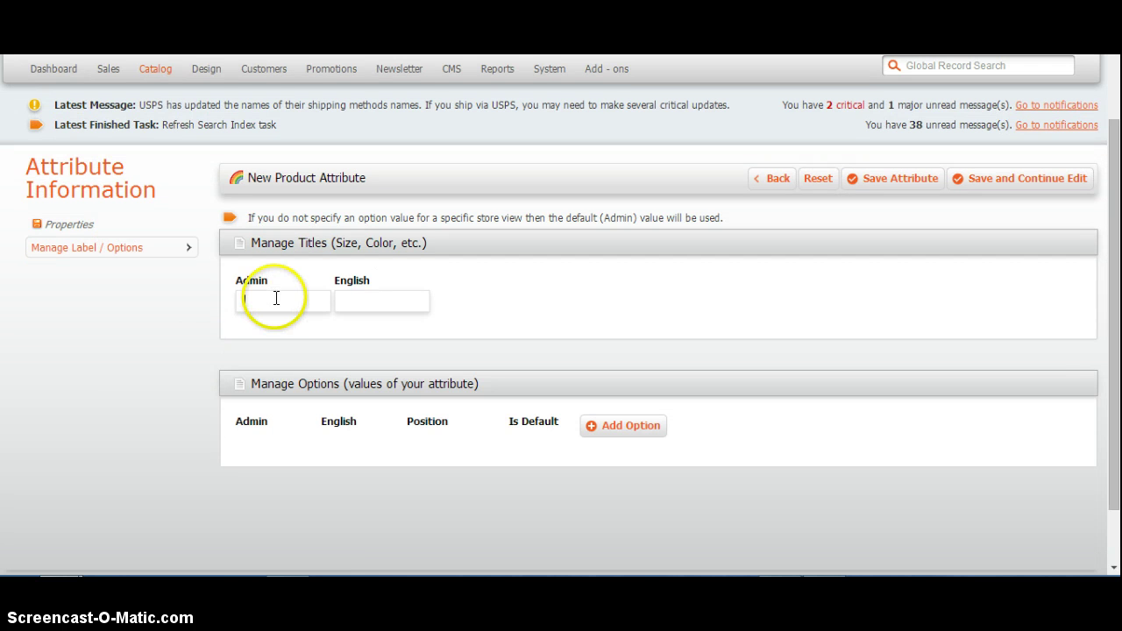
pyautogui.write('c')
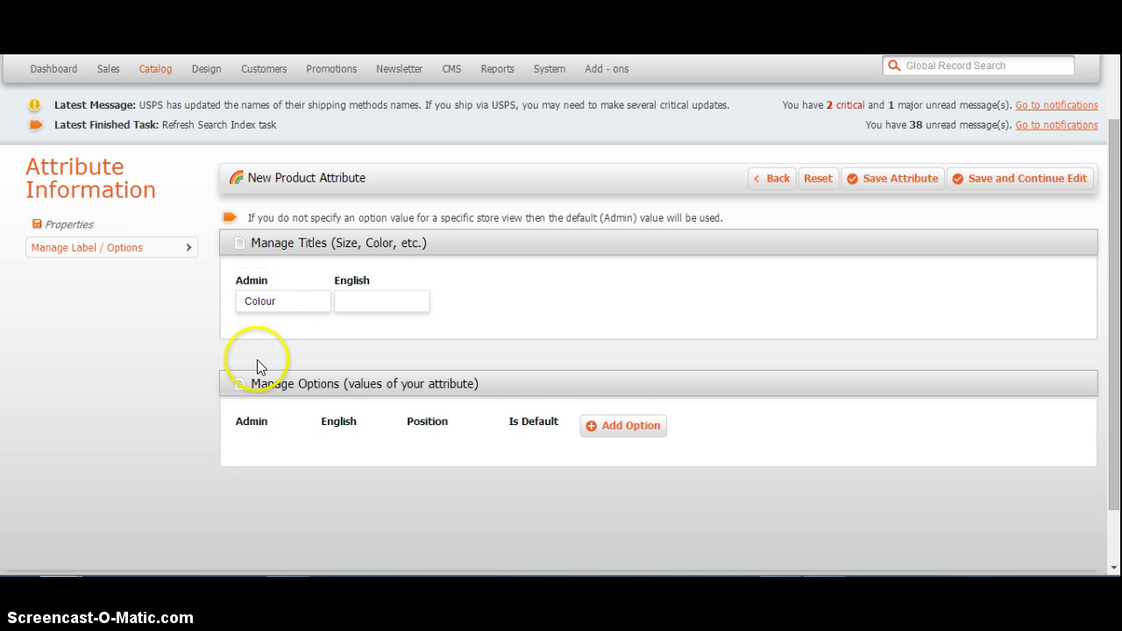
# Step: Add two option values, Red and Yellow
pyautogui.click(604, 425)
pyautogui.click(294, 448)
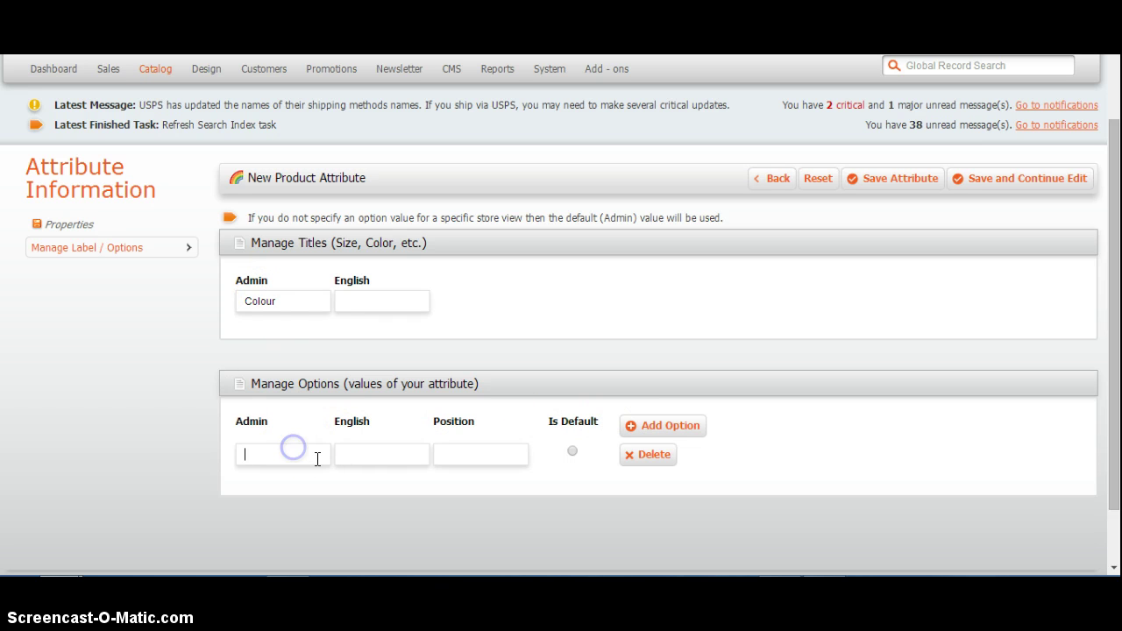
pyautogui.write('Red')
pyautogui.click(653, 426)
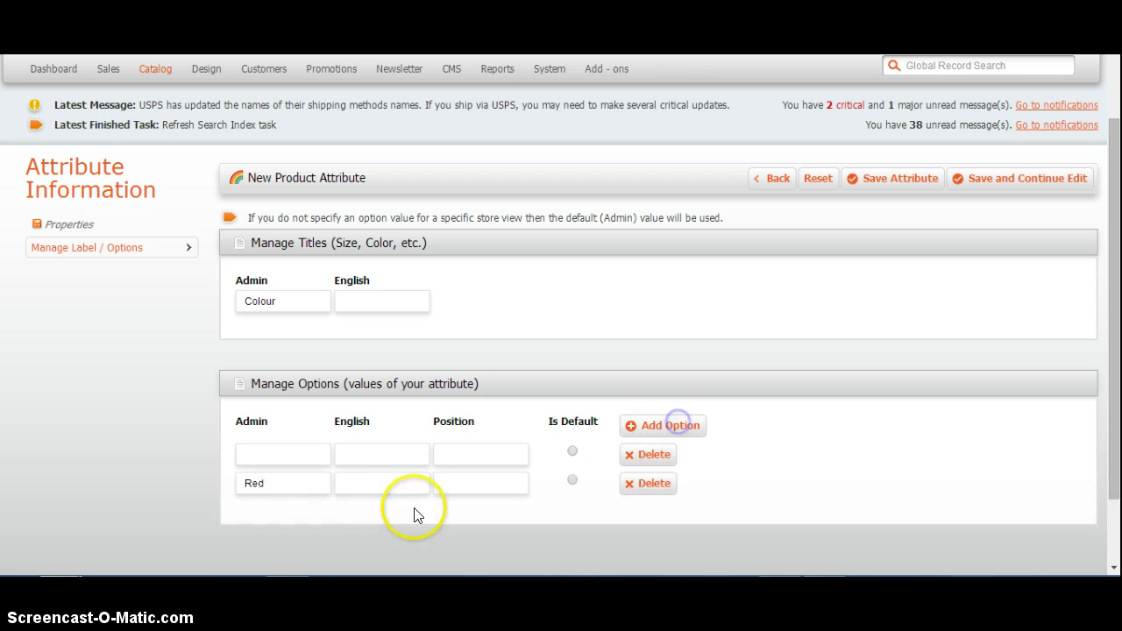
pyautogui.click(275, 447)
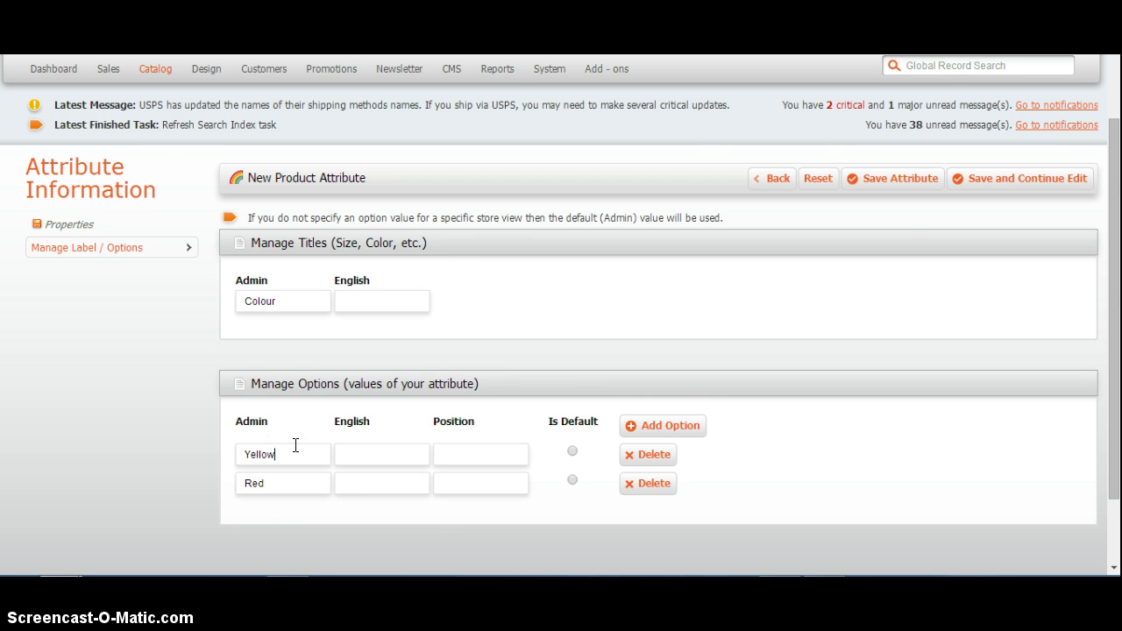
pyautogui.scroll(1, 449, 372)
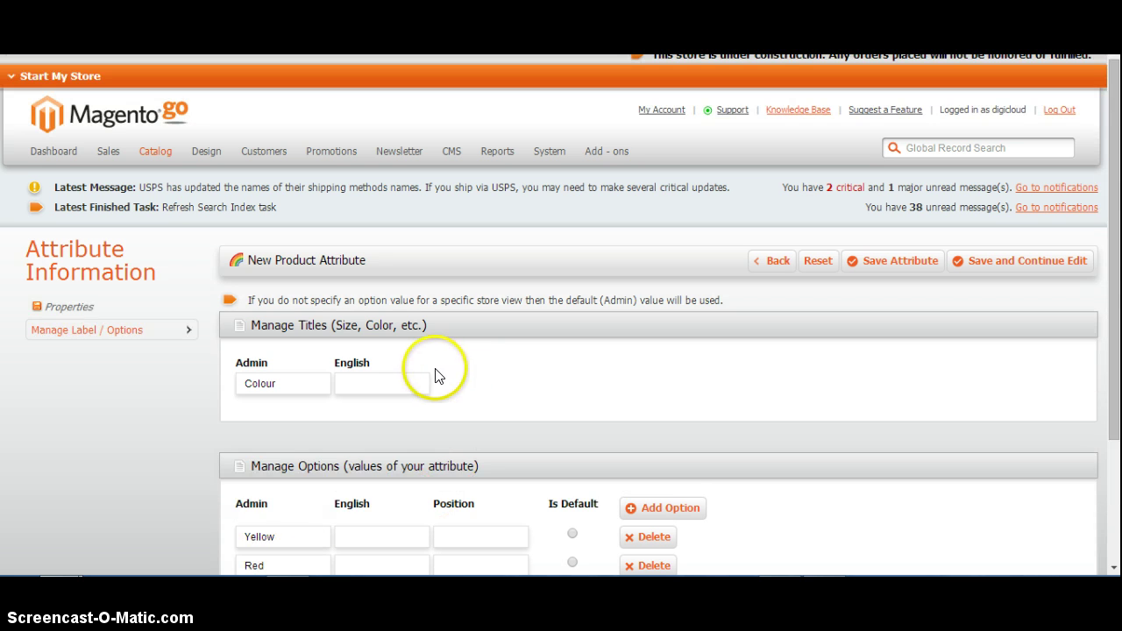
# Step: Correct the invalid attribute code to lowercase colour_test2 and save the attribute
pyautogui.click(889, 265)
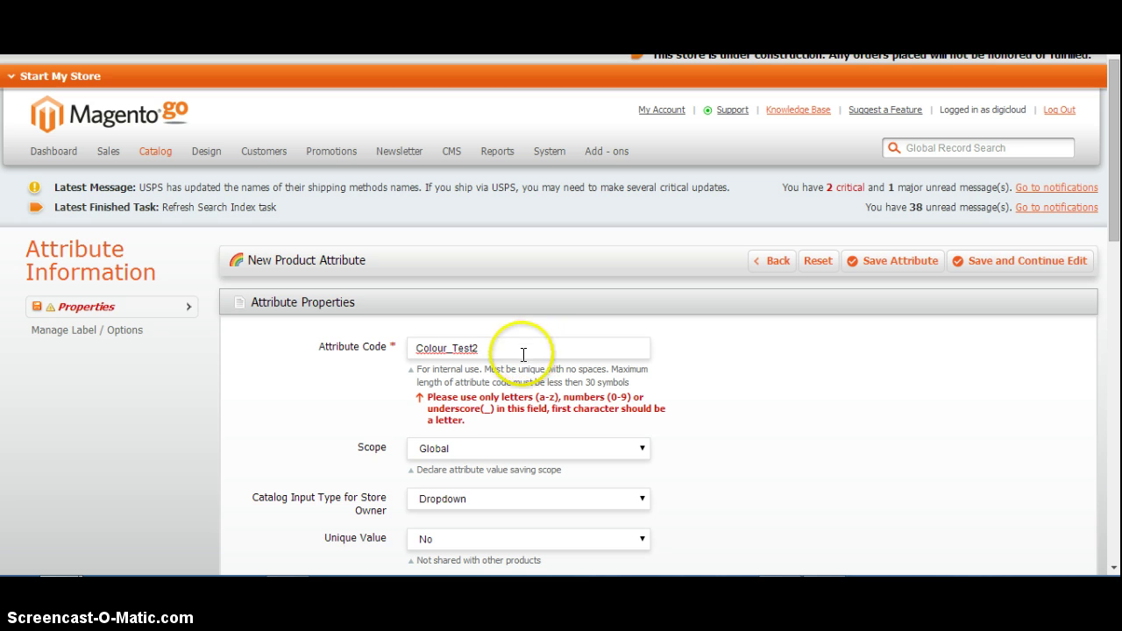
pyautogui.moveTo(517, 350); pyautogui.dragTo(406, 355)
pyautogui.write('colour')
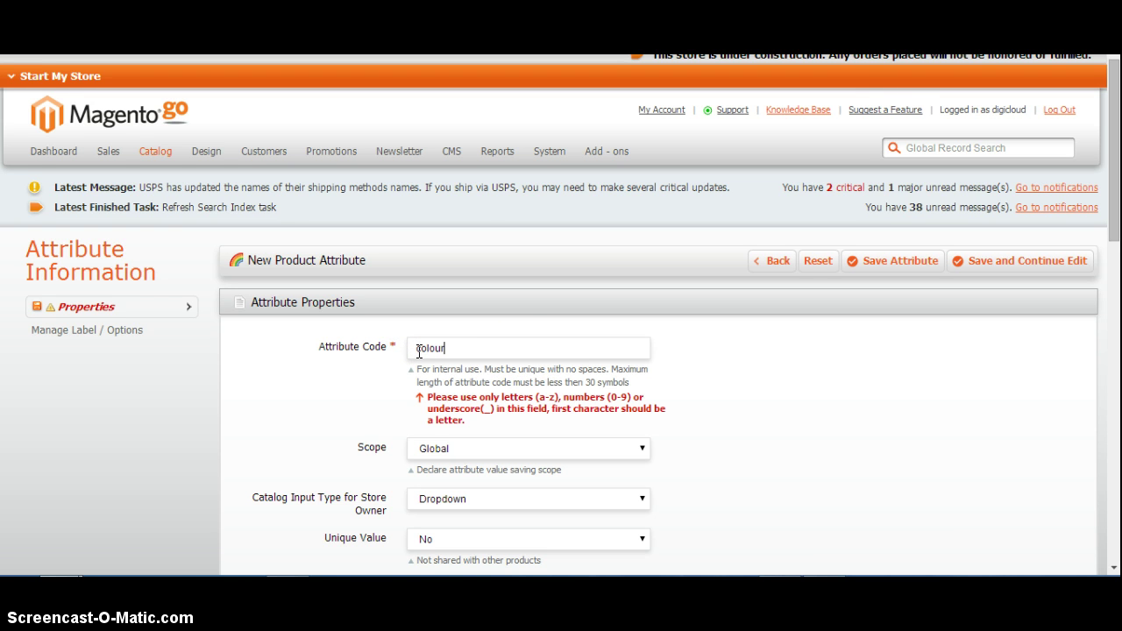
pyautogui.write('_test2')
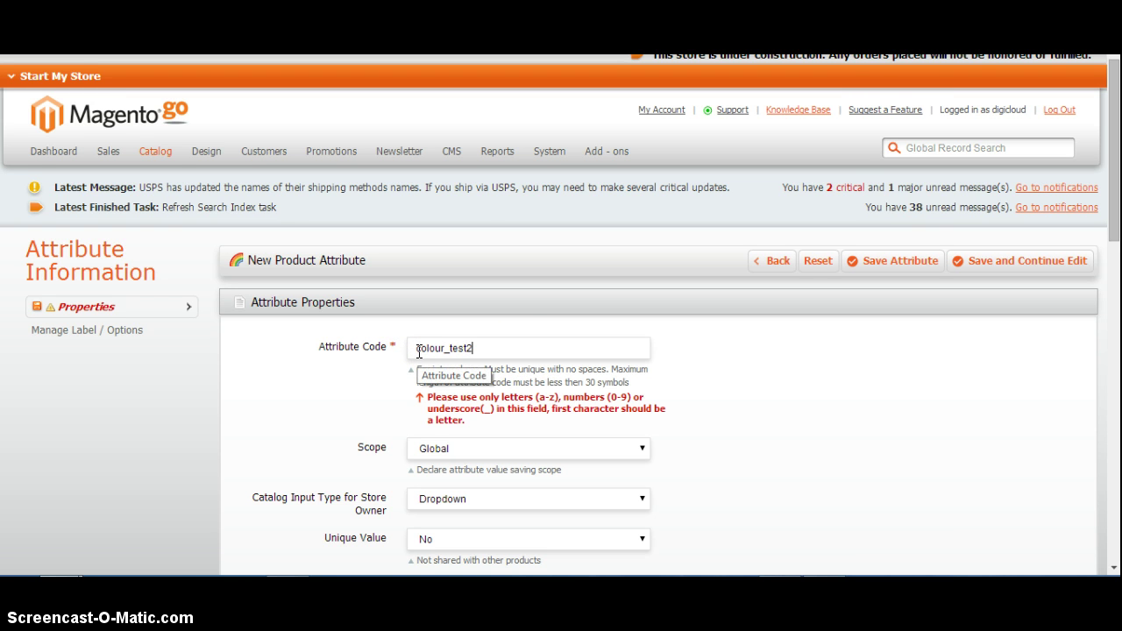
pyautogui.click(903, 261)
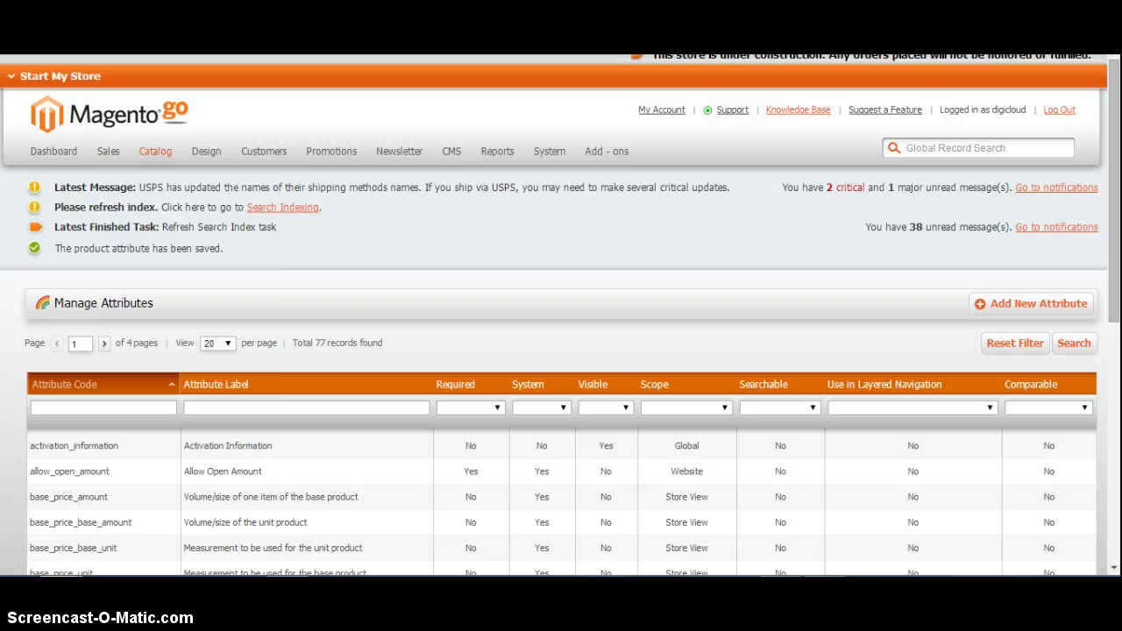
# Step: Create attribute set Colour_Test2 based on Default and save it
pyautogui.moveTo(157, 149)
pyautogui.moveTo(175, 223)
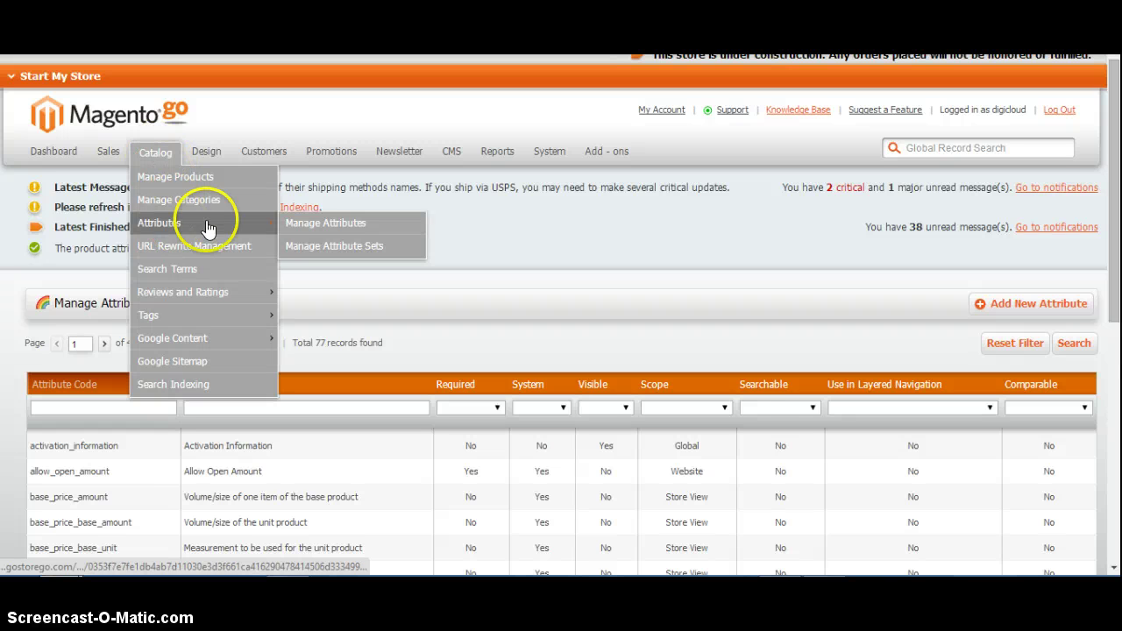
pyautogui.click(360, 248)
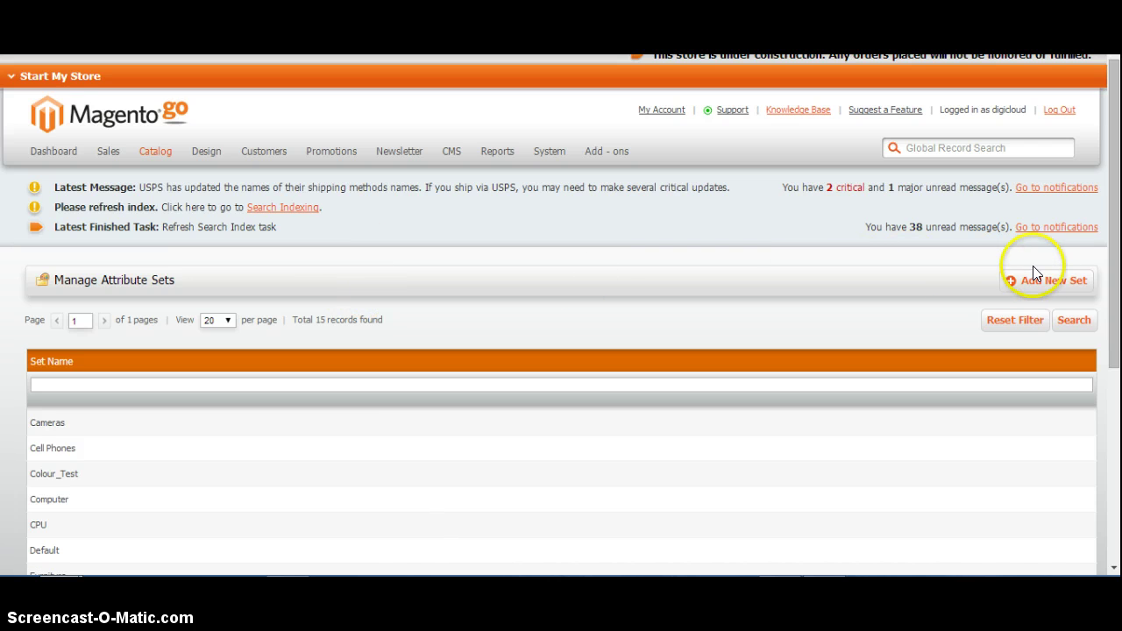
pyautogui.click(1046, 280)
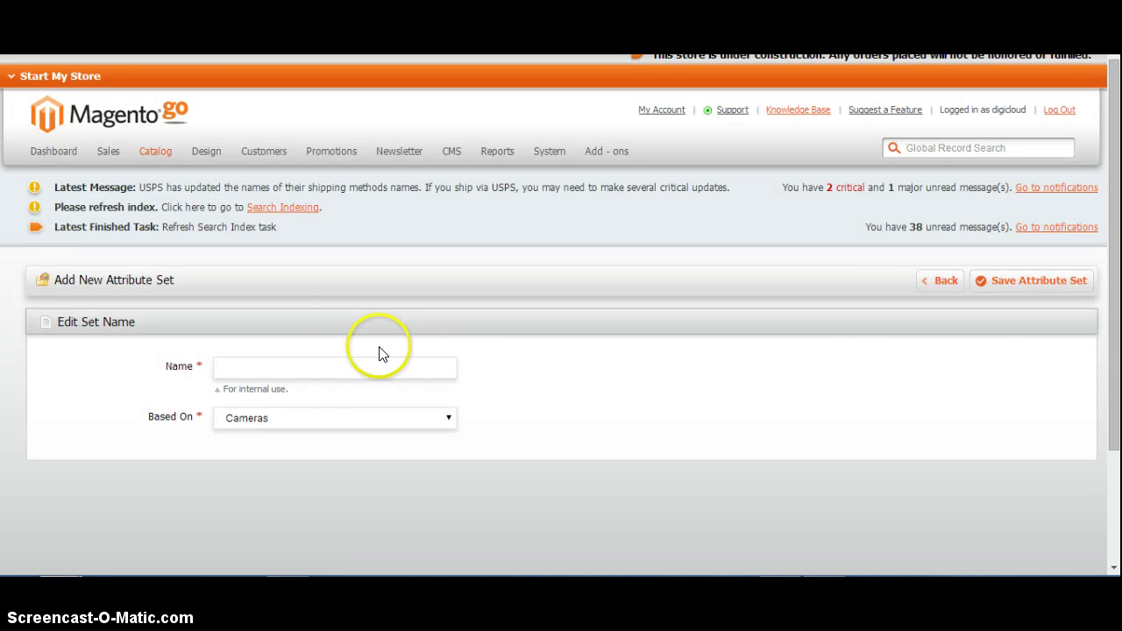
pyautogui.click(348, 361)
pyautogui.write('Colour')
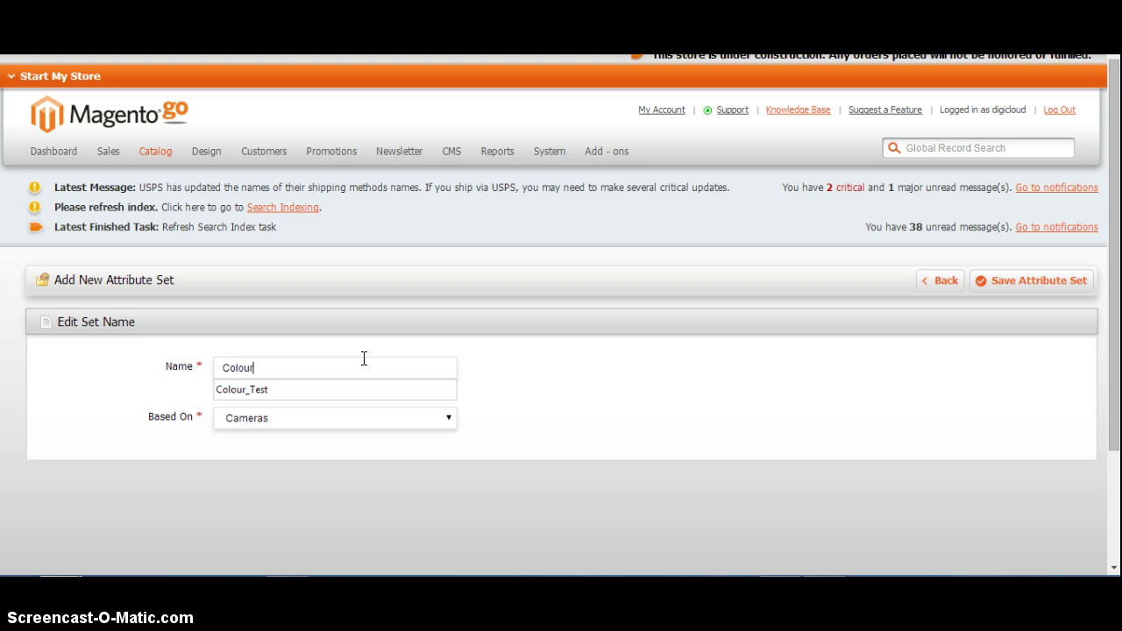
pyautogui.write('_Test2')
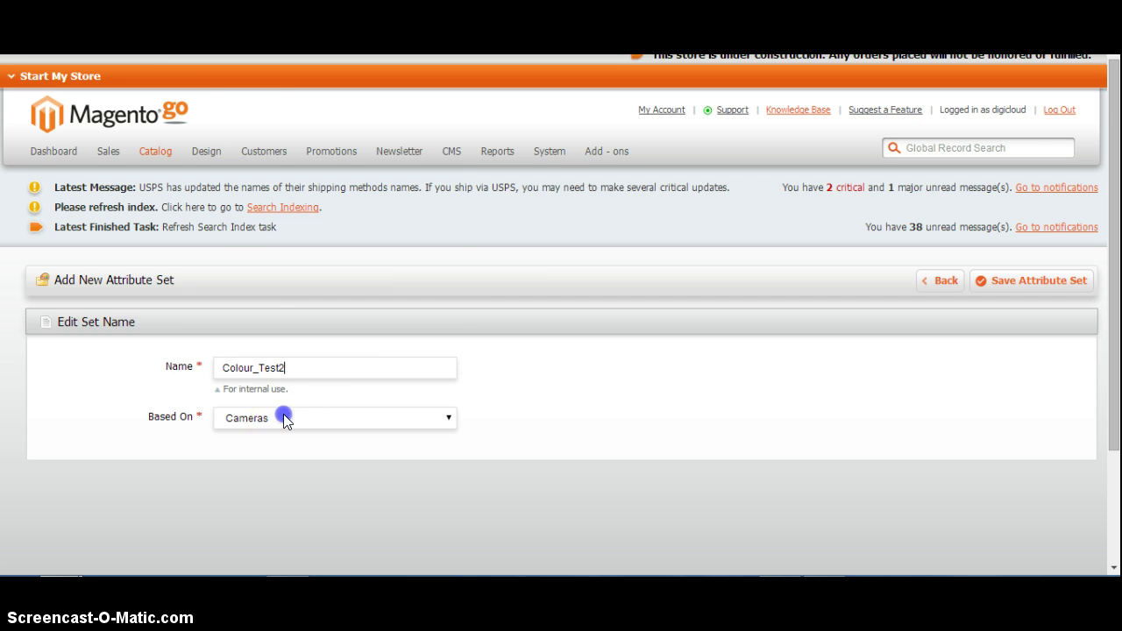
pyautogui.click(283, 418)
pyautogui.click(263, 185)
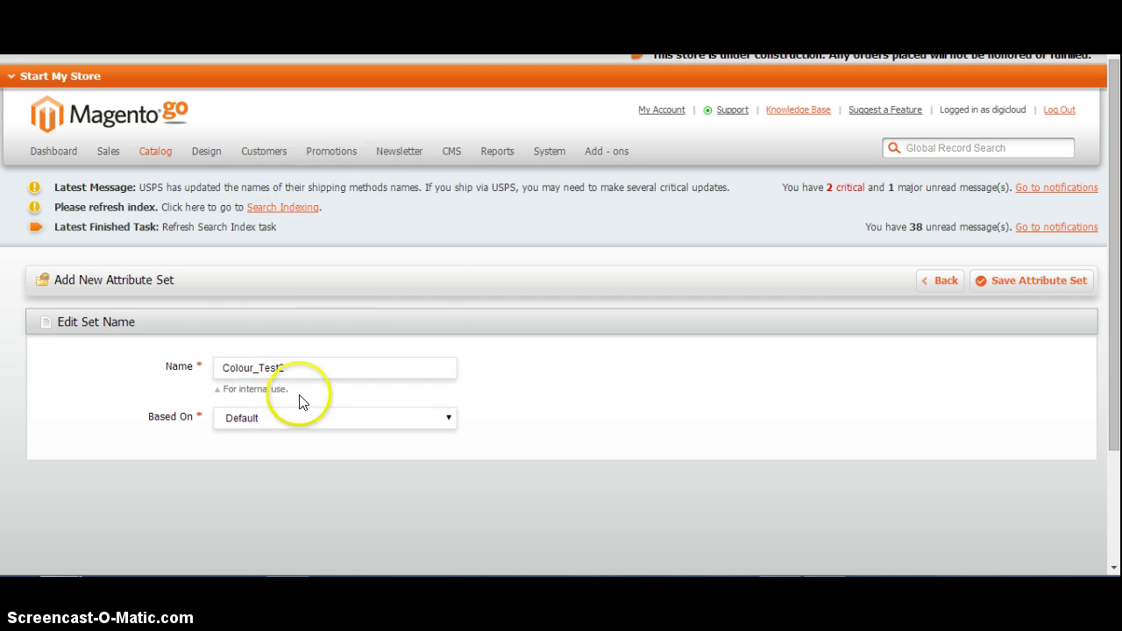
pyautogui.click(1024, 282)
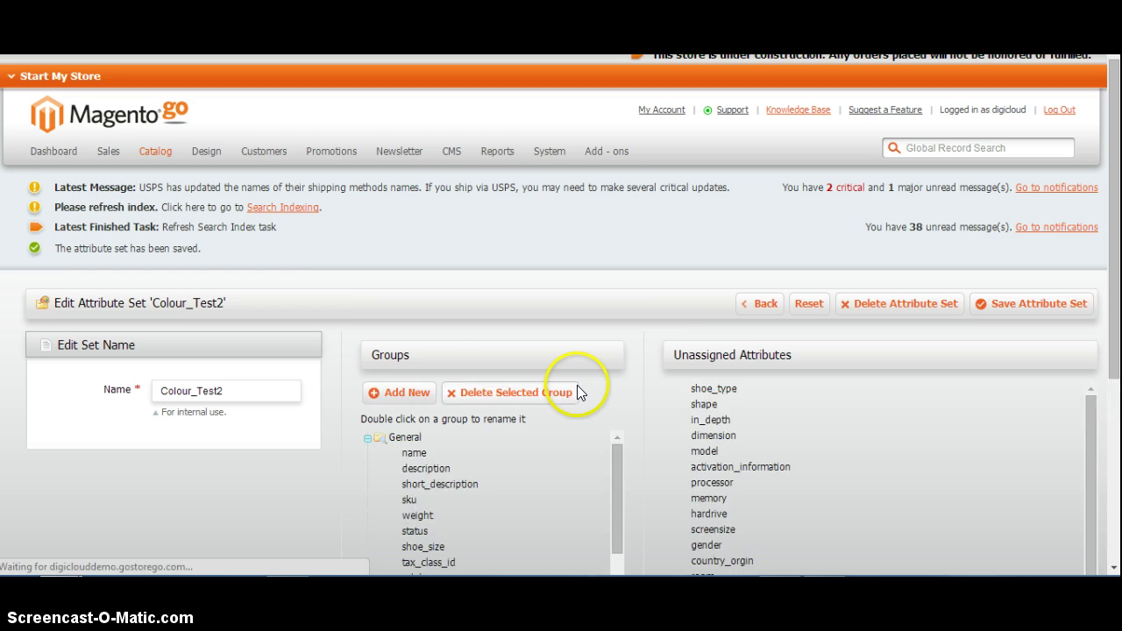
# Step: Move colour_test2 from Unassigned Attributes into the General group and save the set
pyautogui.scroll(-5, 589, 390)
pyautogui.scroll(-3, 717, 407)
pyautogui.scroll(5, 716, 407)
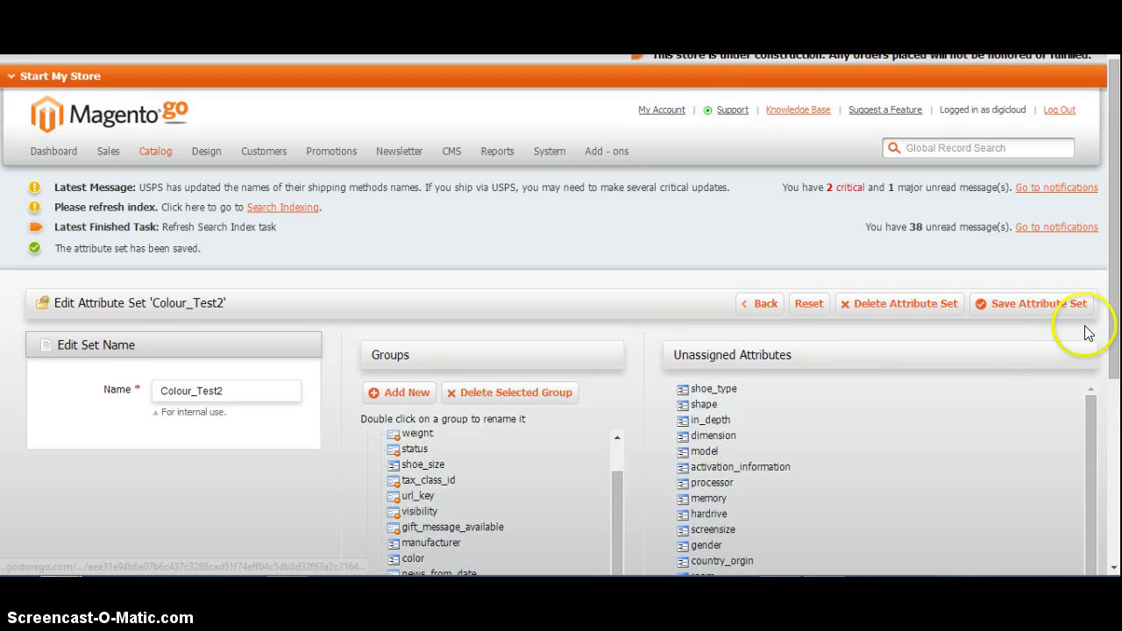
pyautogui.moveTo(1110, 342); pyautogui.dragTo(1099, 464)
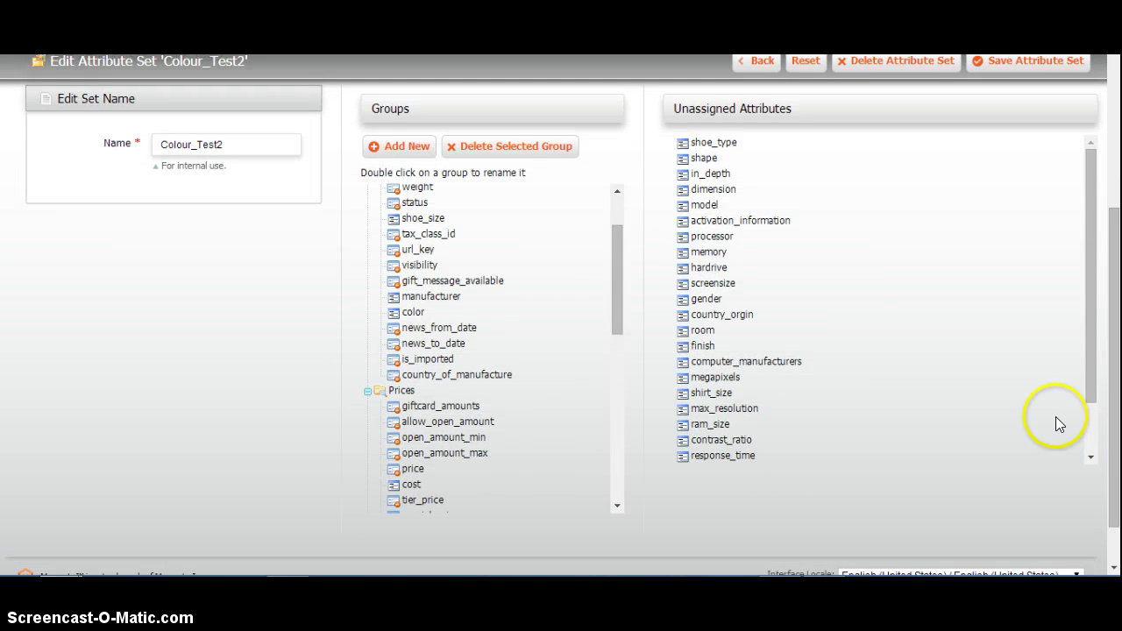
pyautogui.click(1093, 421)
pyautogui.click(1056, 433)
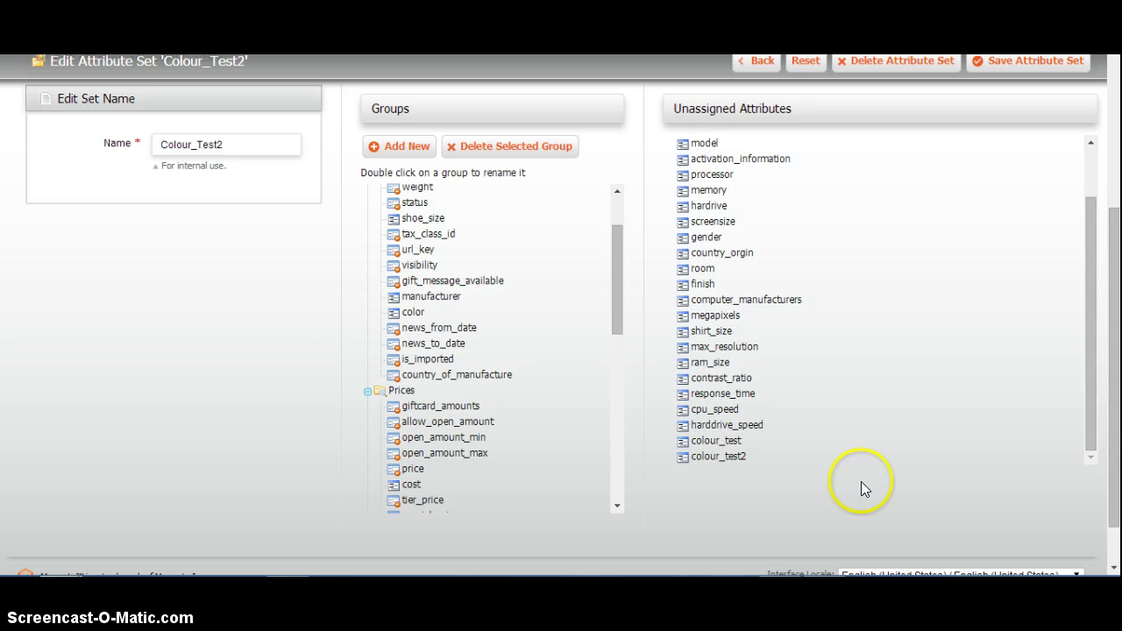
pyautogui.moveTo(736, 464); pyautogui.dragTo(432, 317)
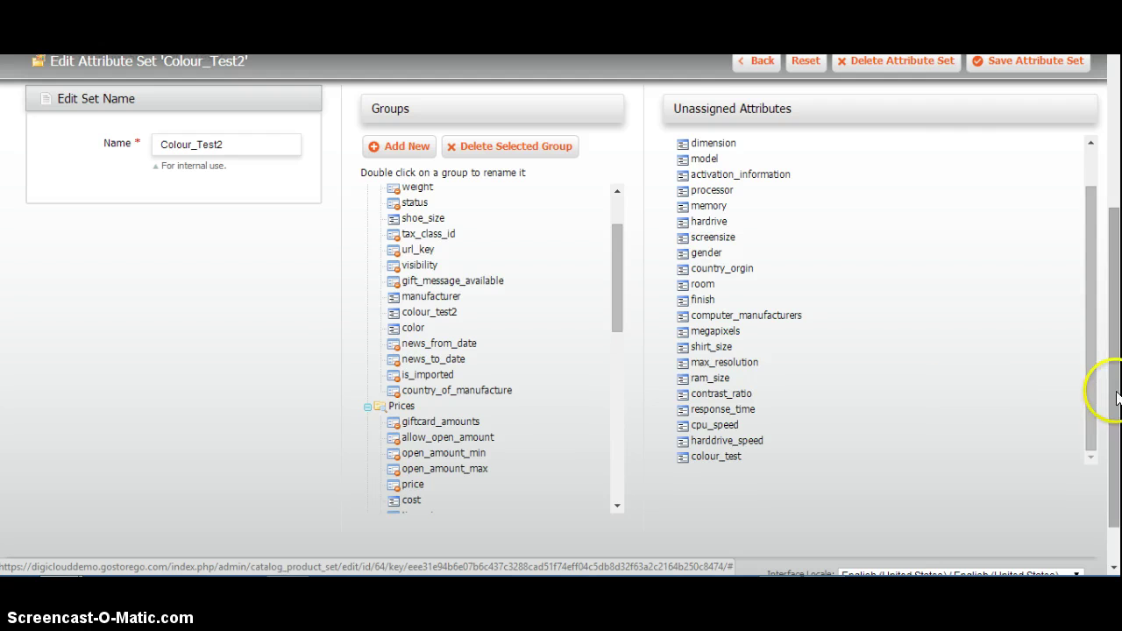
pyautogui.moveTo(1112, 381); pyautogui.dragTo(1061, 289)
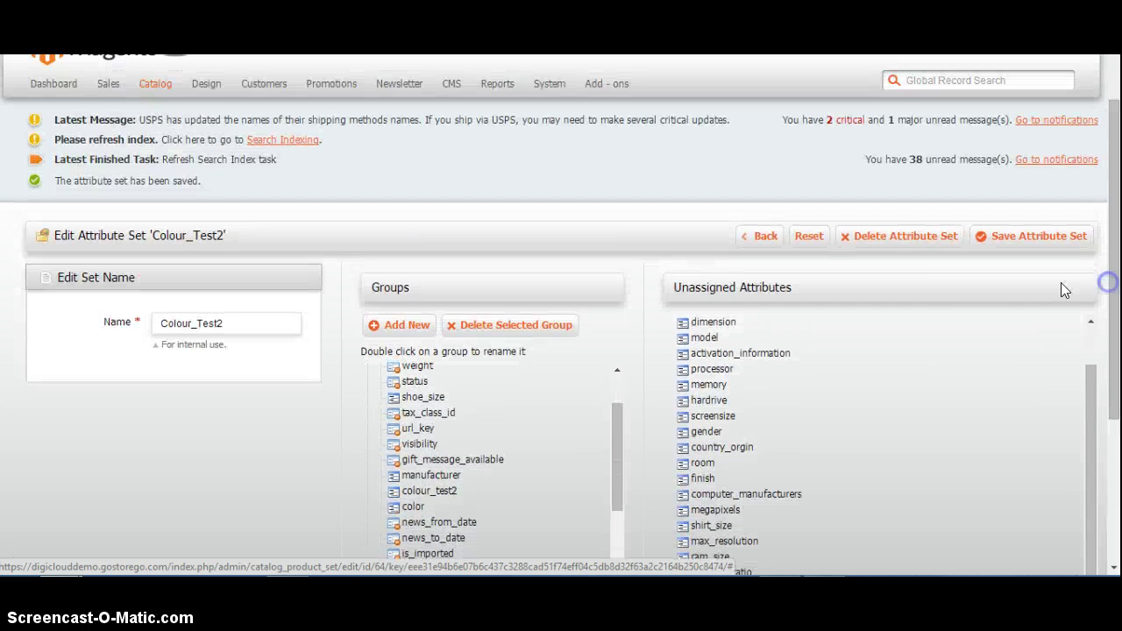
pyautogui.click(1020, 239)
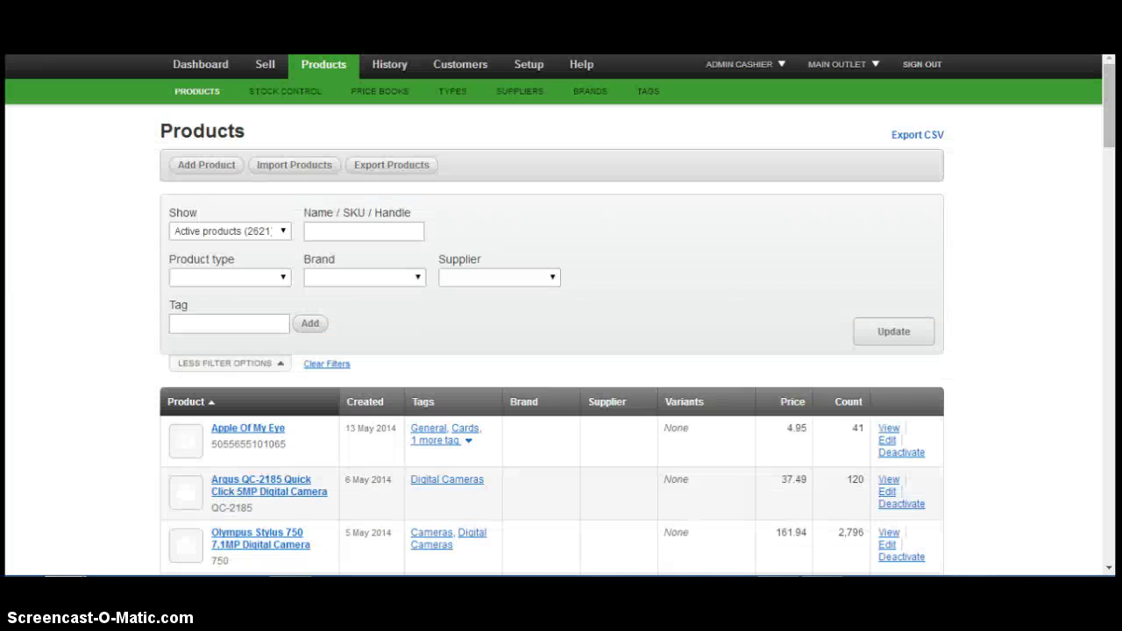
# Step: Start a new product named Billabong T-Shirt, reusing the name as its description
pyautogui.click(207, 164)
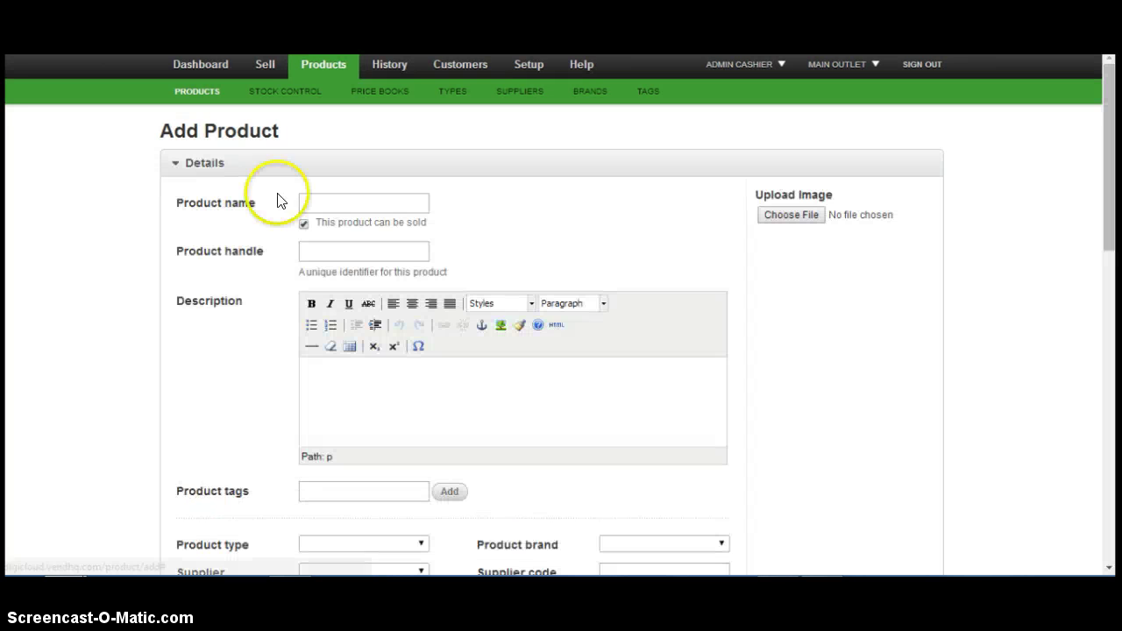
pyautogui.click(309, 201)
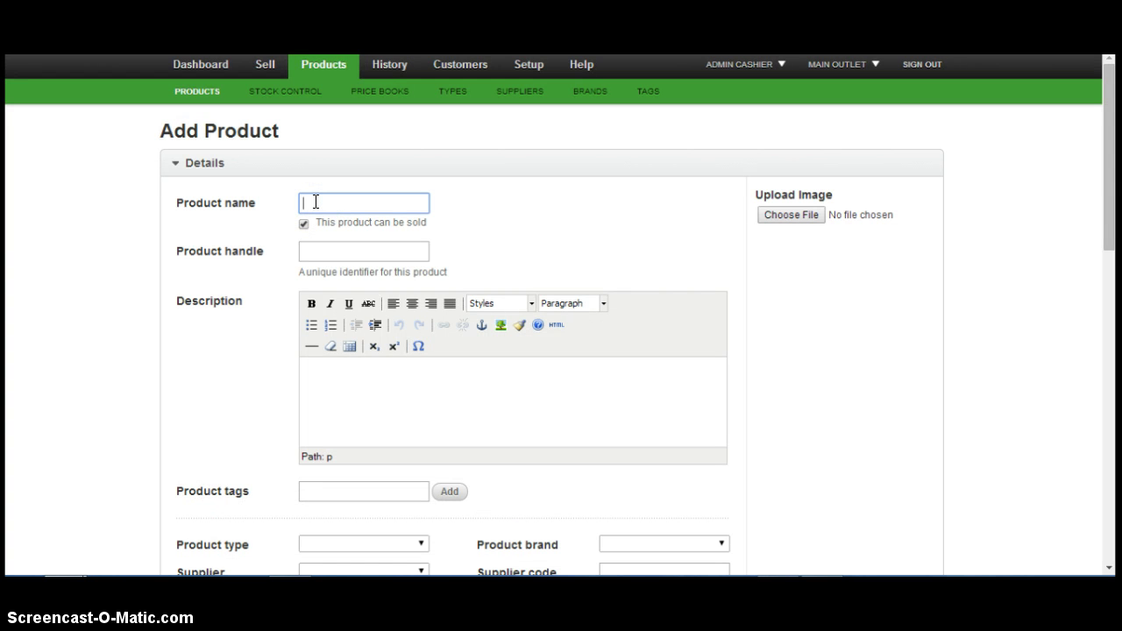
pyautogui.write('Billabong')
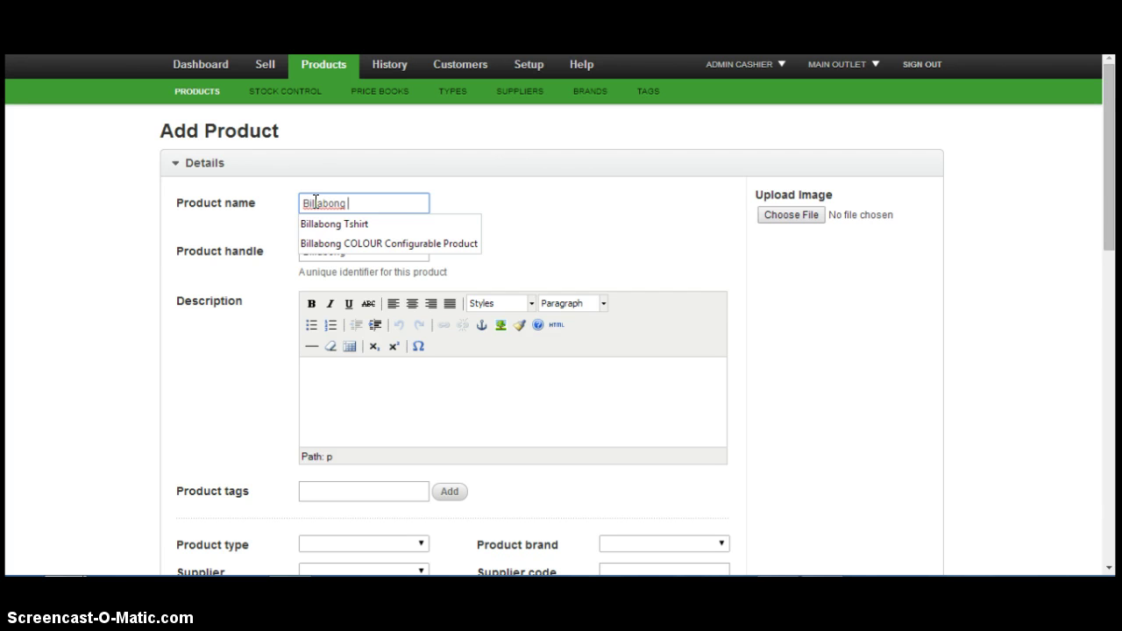
pyautogui.write(' T-Shirt')
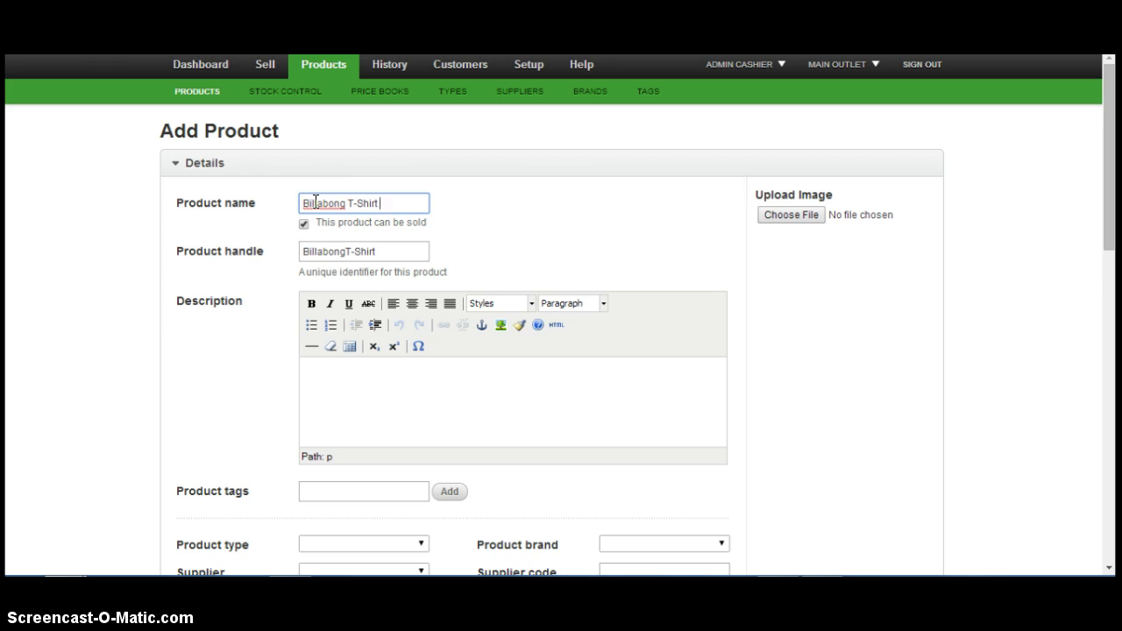
pyautogui.press('Tab')
pyautogui.tripleClick(315, 202)
pyautogui.hotkey('ctrl', 'c')
pyautogui.click(380, 400)
pyautogui.hotkey('ctrl', 'v')
# Step: Set the retail price to 77 and Main Outlet stock to 11
pyautogui.scroll(-3, 441, 416)
pyautogui.click(822, 497)
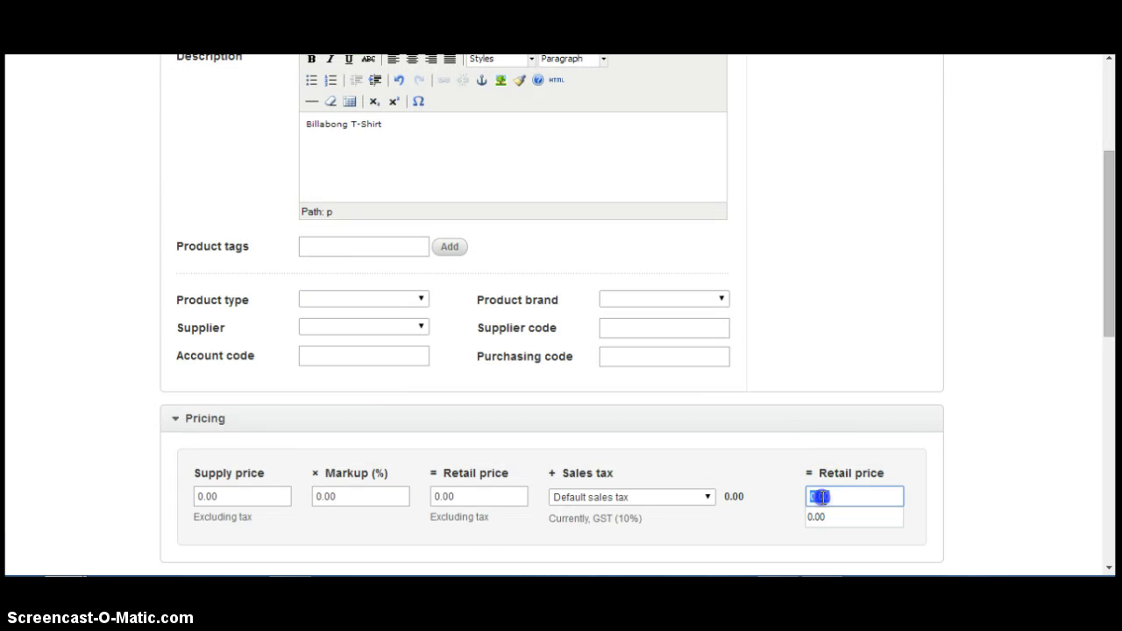
pyautogui.write('77')
pyautogui.scroll(-5, 733, 491)
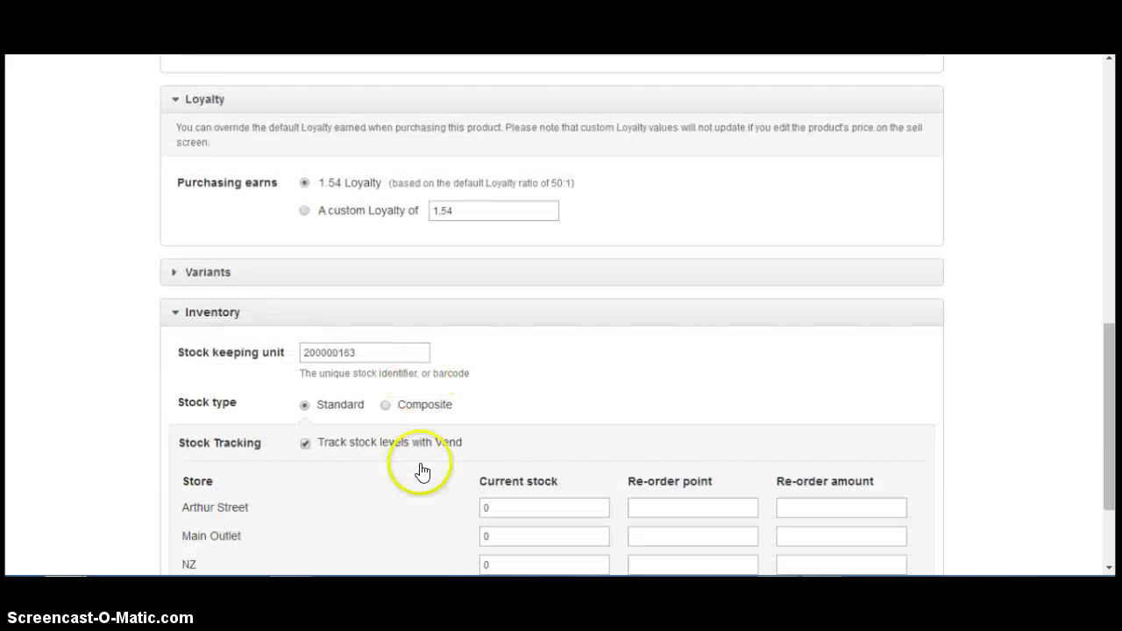
pyautogui.click(511, 535)
pyautogui.write('11')
pyautogui.scroll(-2, 509, 517)
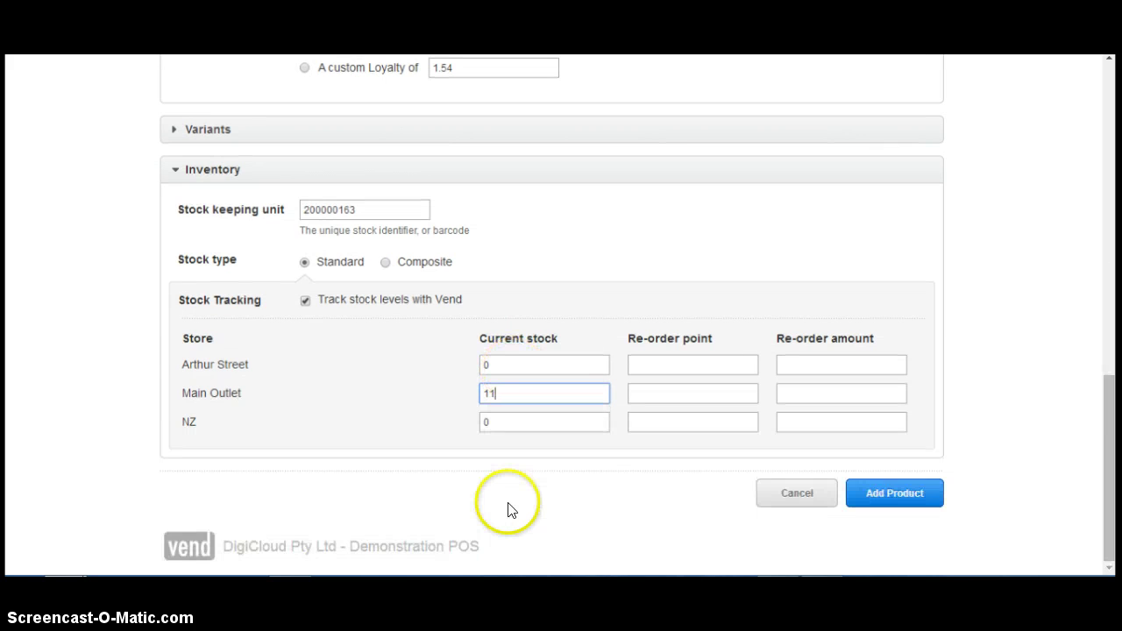
pyautogui.scroll(2, 322, 219)
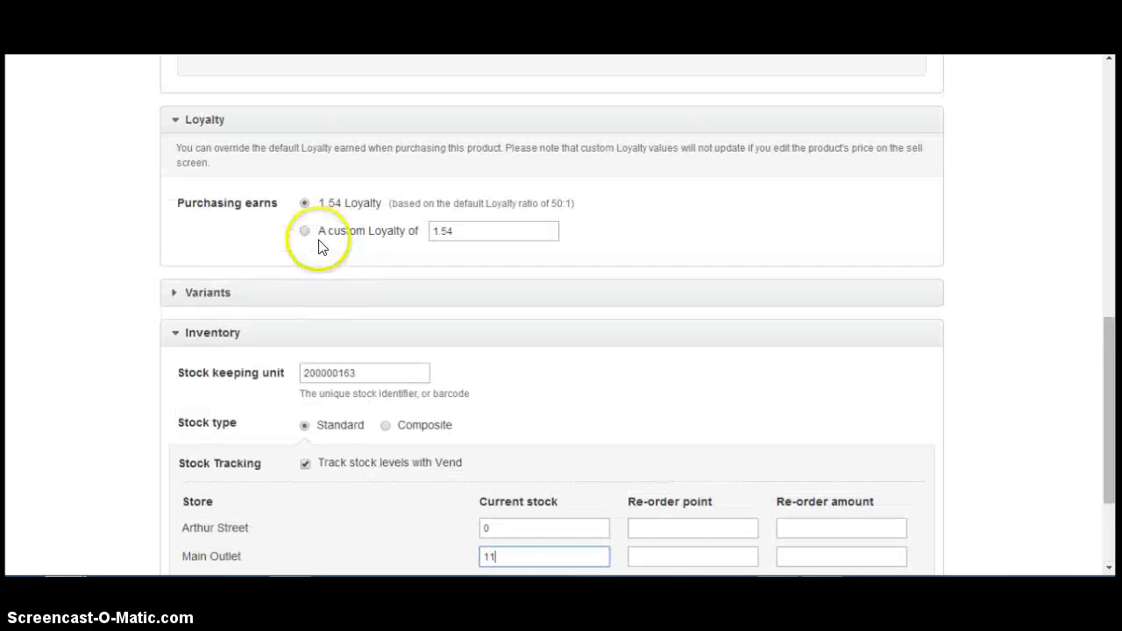
# Step: Enable variants with Colour attribute value Red and create the product
pyautogui.click(172, 295)
pyautogui.click(182, 375)
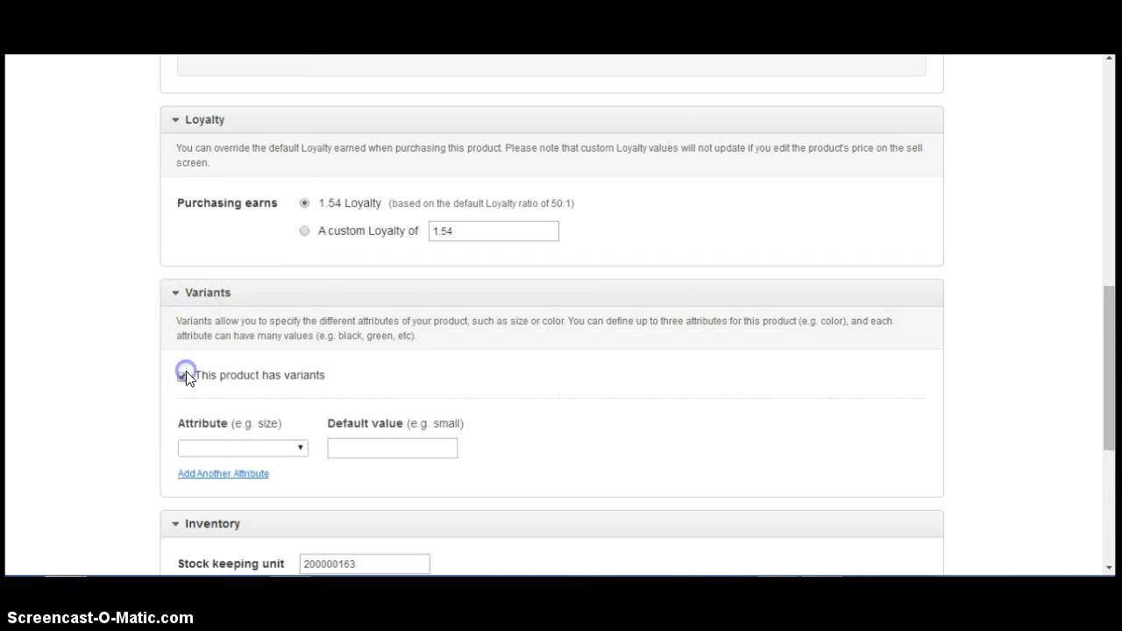
pyautogui.click(248, 446)
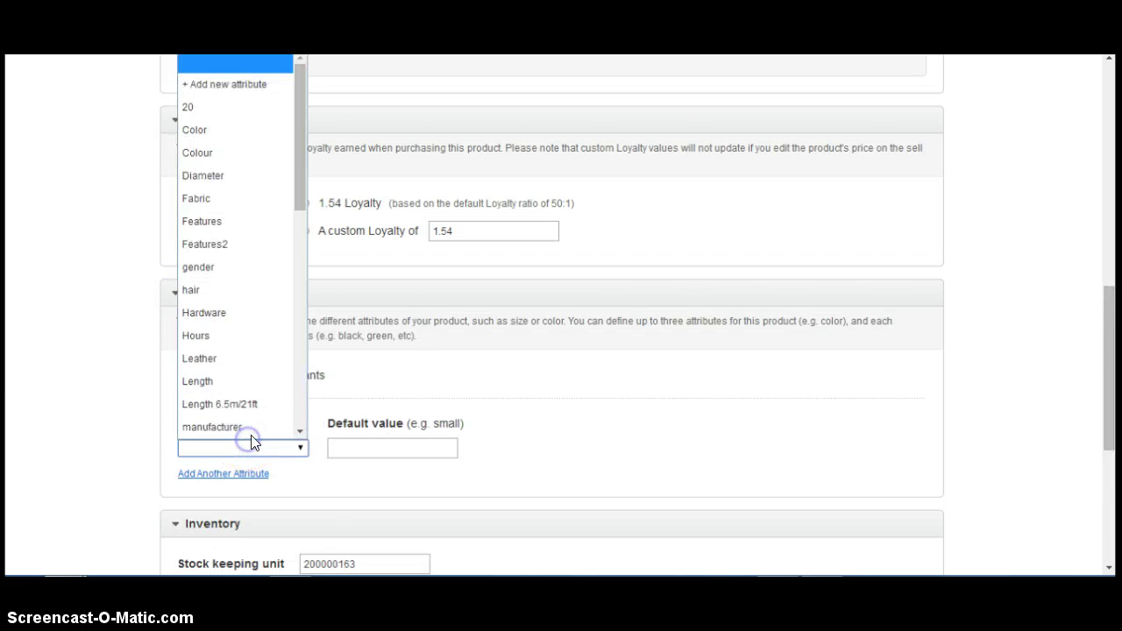
pyautogui.click(232, 147)
pyautogui.click(357, 445)
pyautogui.write('Red')
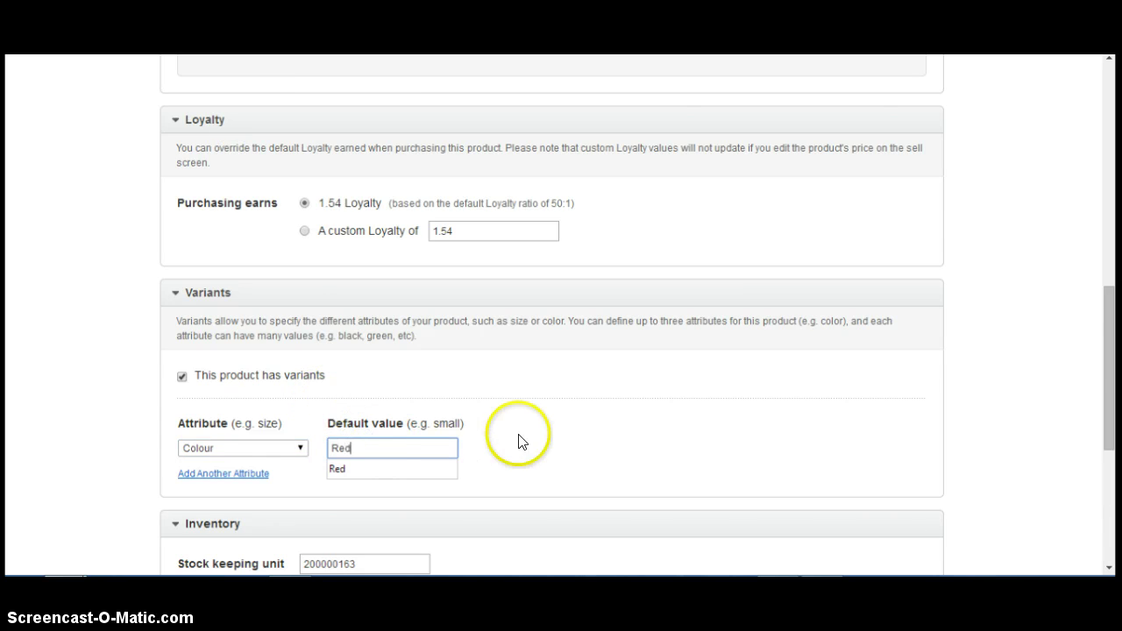
pyautogui.scroll(-4, 613, 465)
pyautogui.click(883, 521)
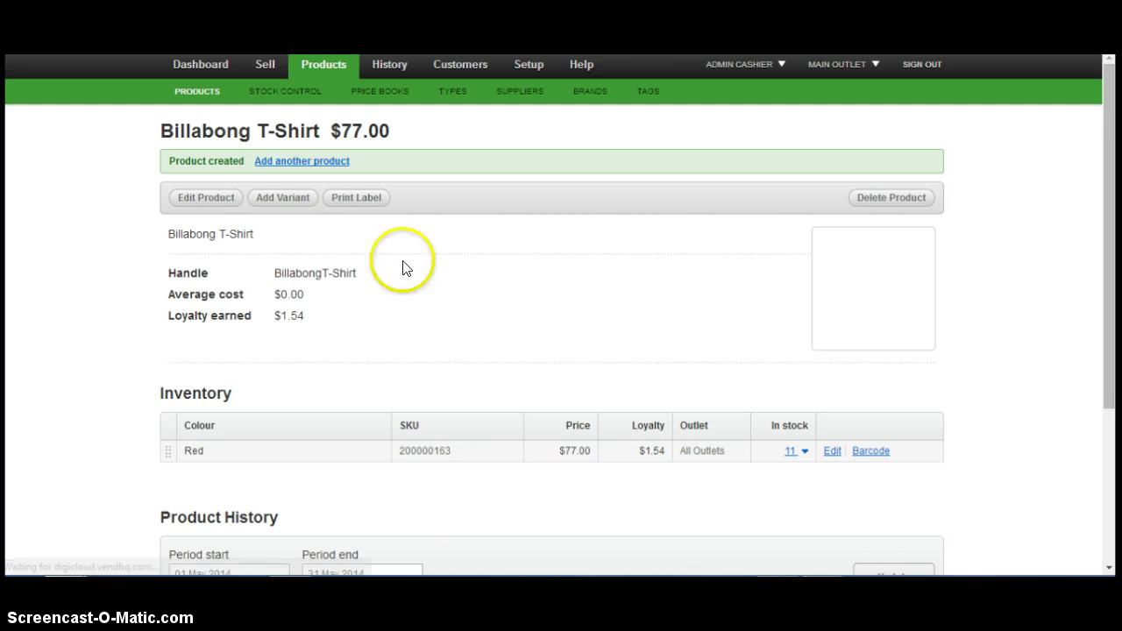
# Step: Add a Yellow Colour variant with 66 in stock at Main Outlet and save it
pyautogui.click(282, 197)
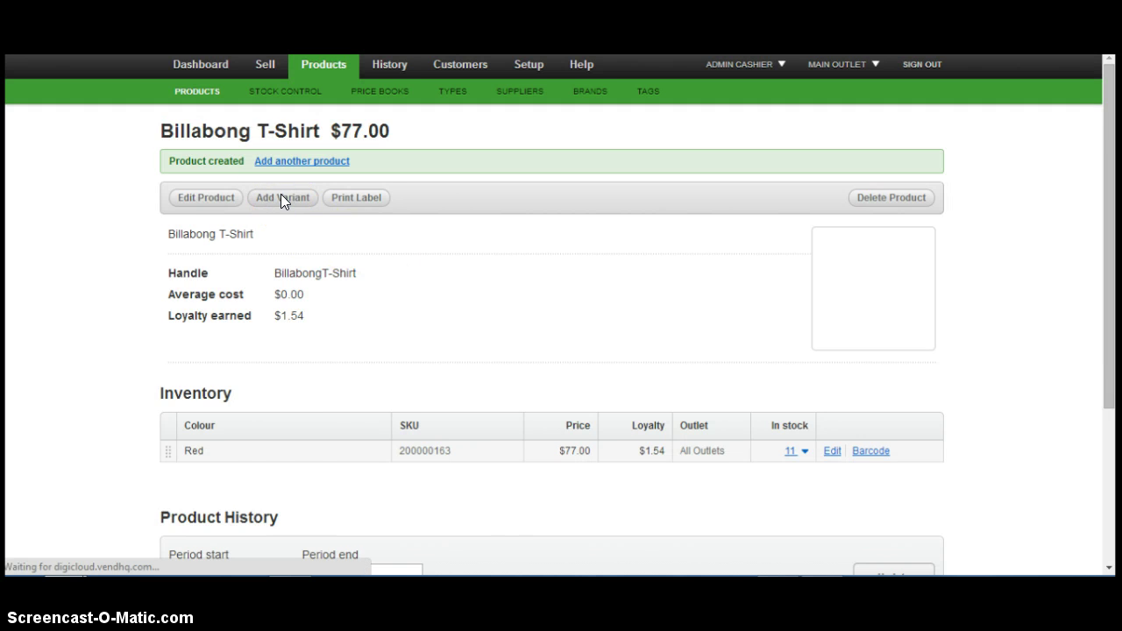
pyautogui.click(331, 225)
pyautogui.doubleClick(342, 229)
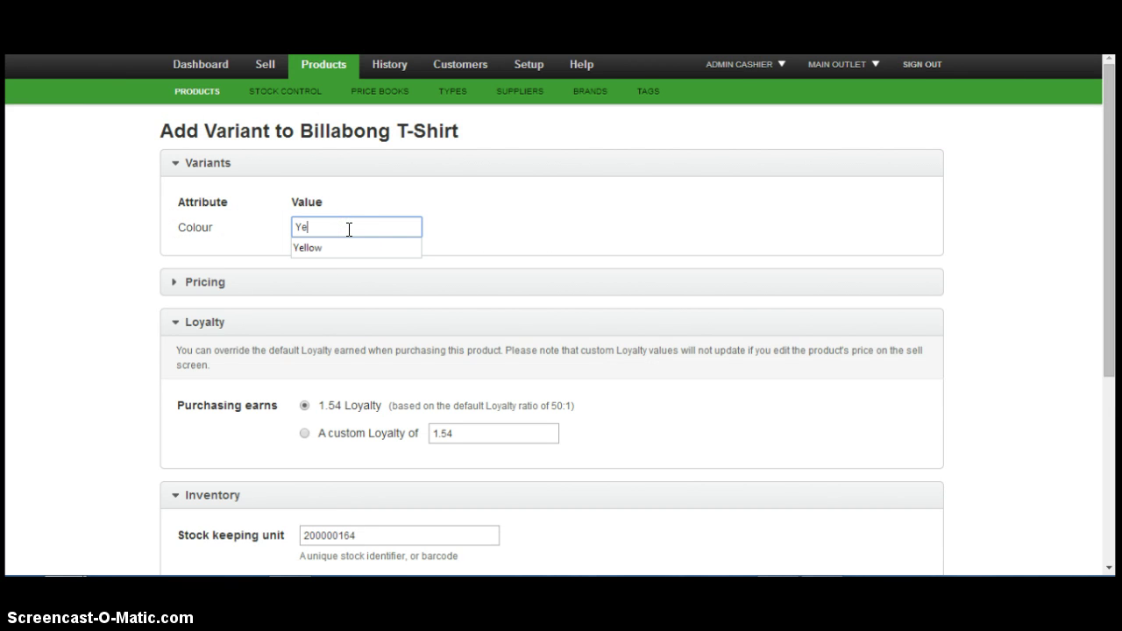
pyautogui.write('Yellow')
pyautogui.scroll(-3, 450, 306)
pyautogui.doubleClick(502, 465)
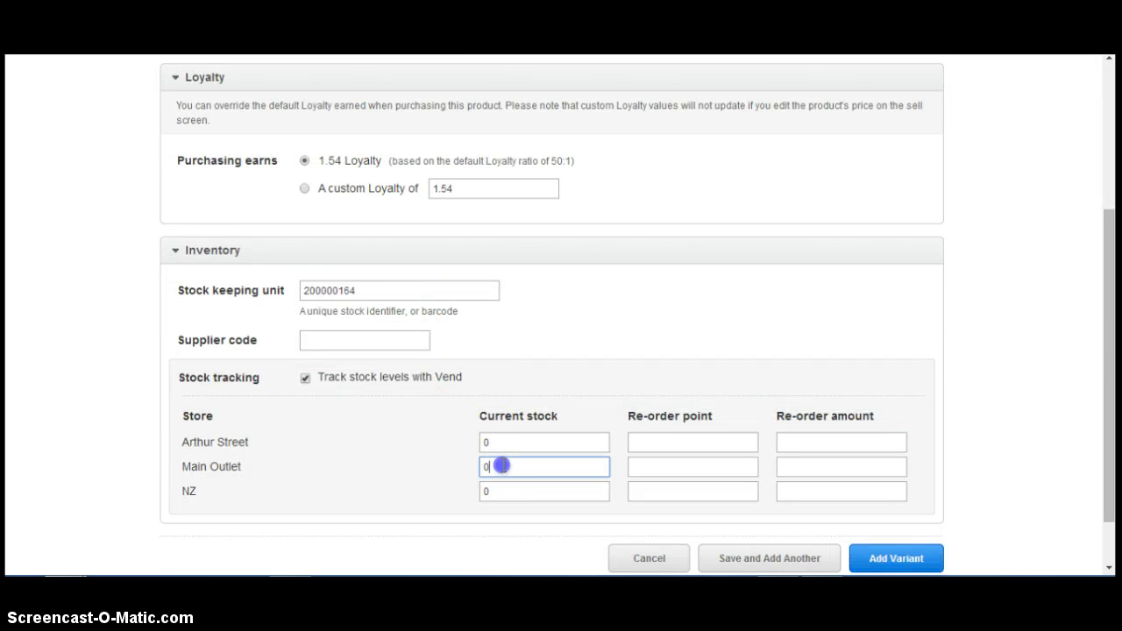
pyautogui.write('66')
pyautogui.scroll(-2, 546, 466)
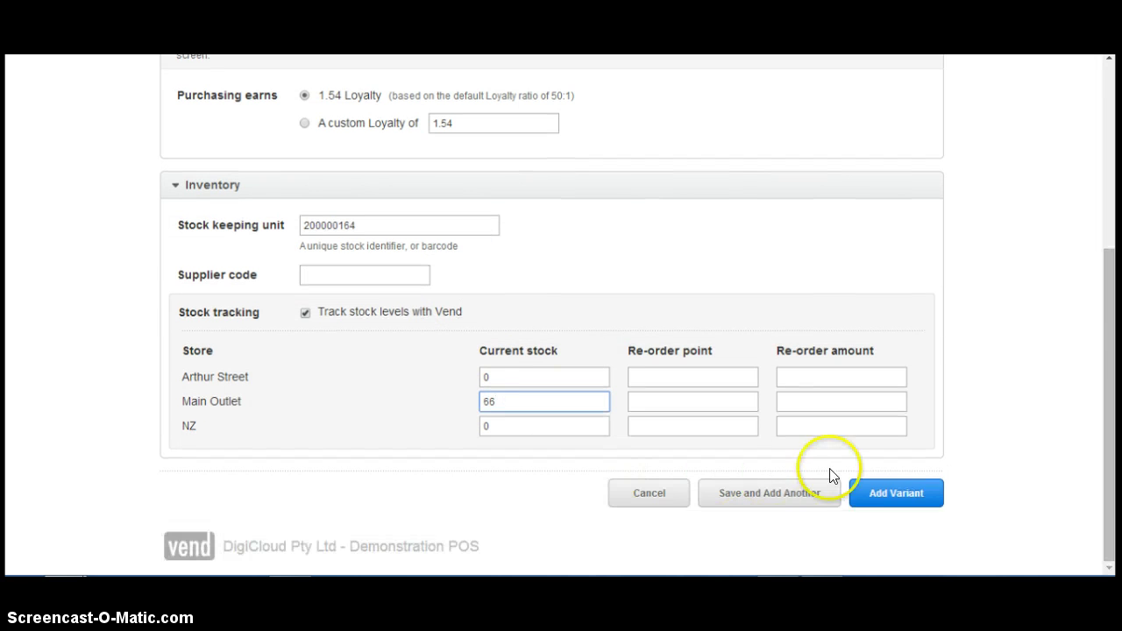
pyautogui.click(881, 497)
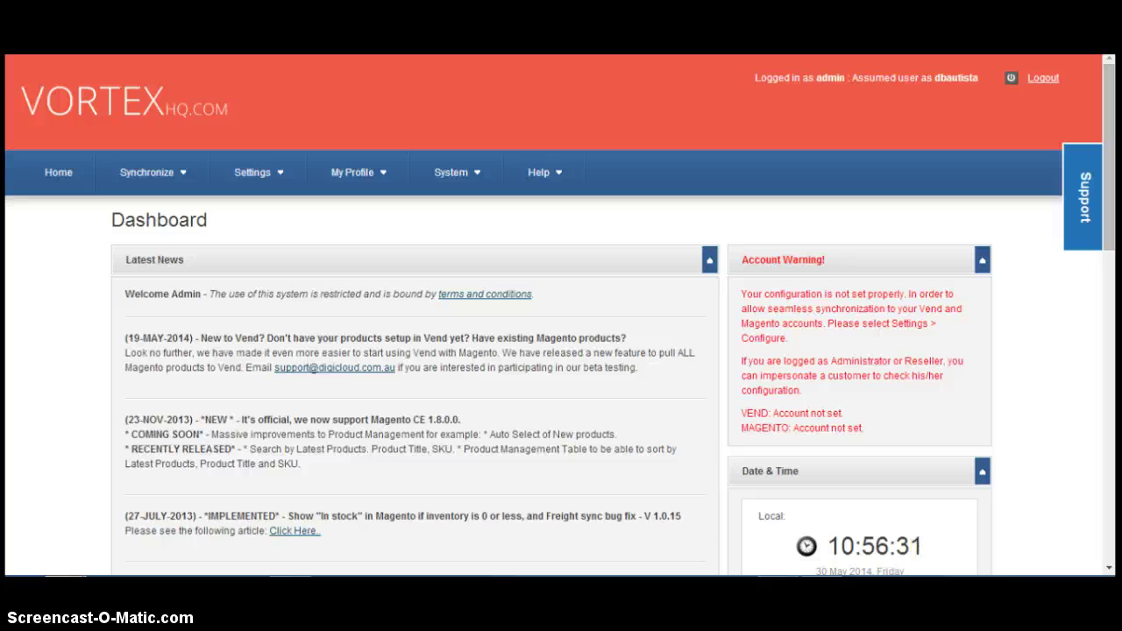
# Step: Mark the Yellow and Red Billabong T-Shirts (SKUs 200000164, 200000163) for syncing
pyautogui.moveTo(149, 172)
pyautogui.click(156, 239)
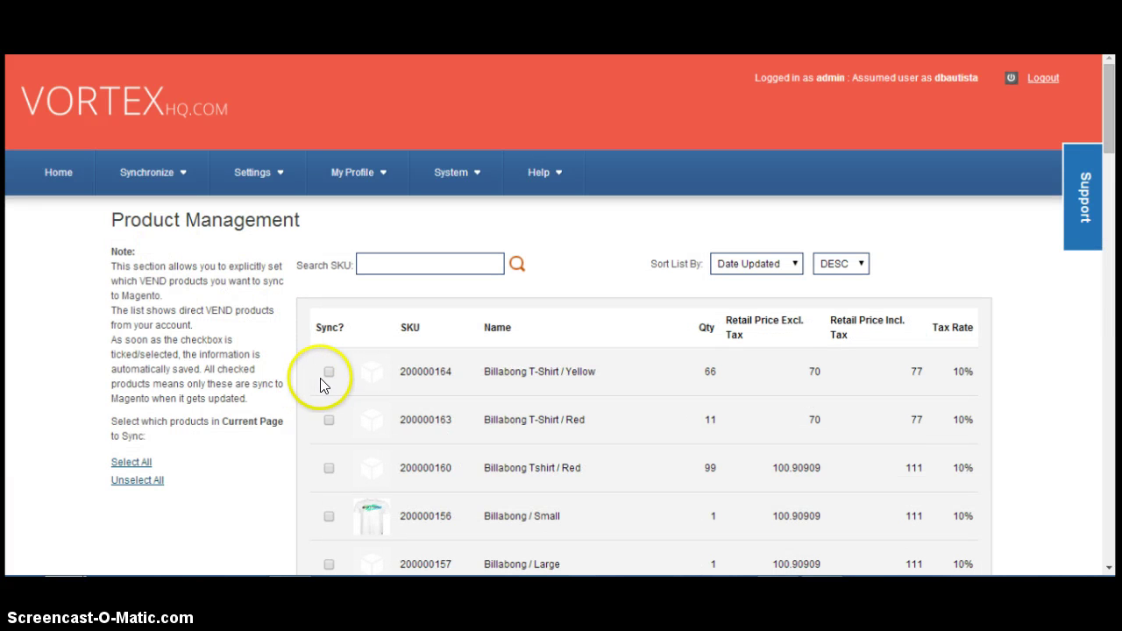
pyautogui.click(329, 371)
pyautogui.click(328, 421)
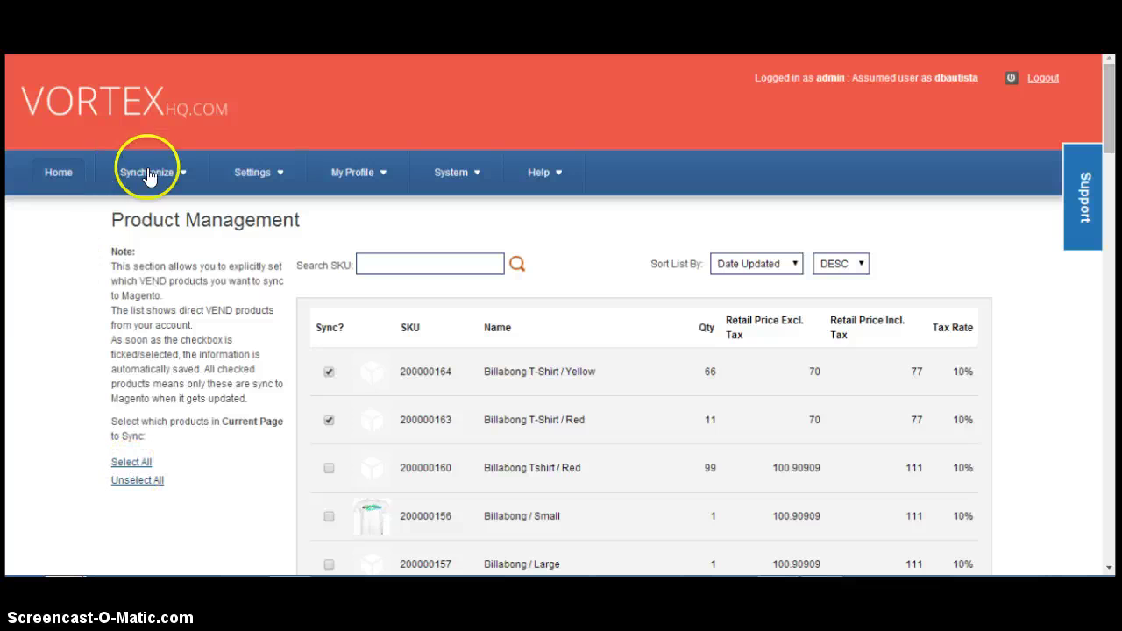
# Step: Run the manual Latest Updates synchronization to push them to Magento
pyautogui.moveTo(146, 171)
pyautogui.moveTo(146, 213)
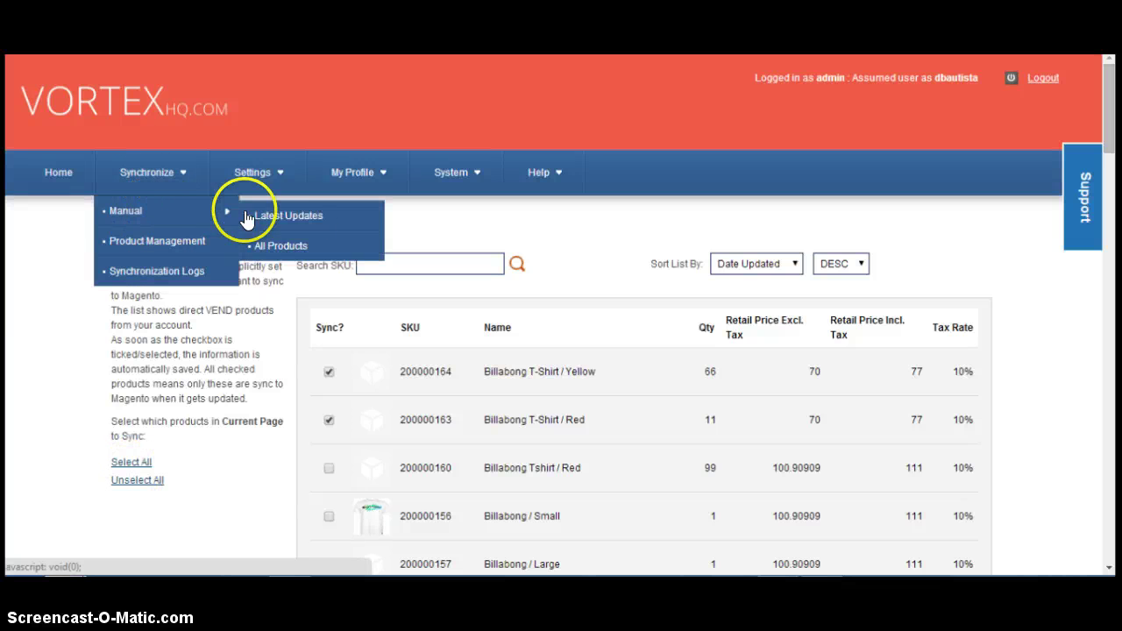
pyautogui.click(305, 219)
pyautogui.click(158, 257)
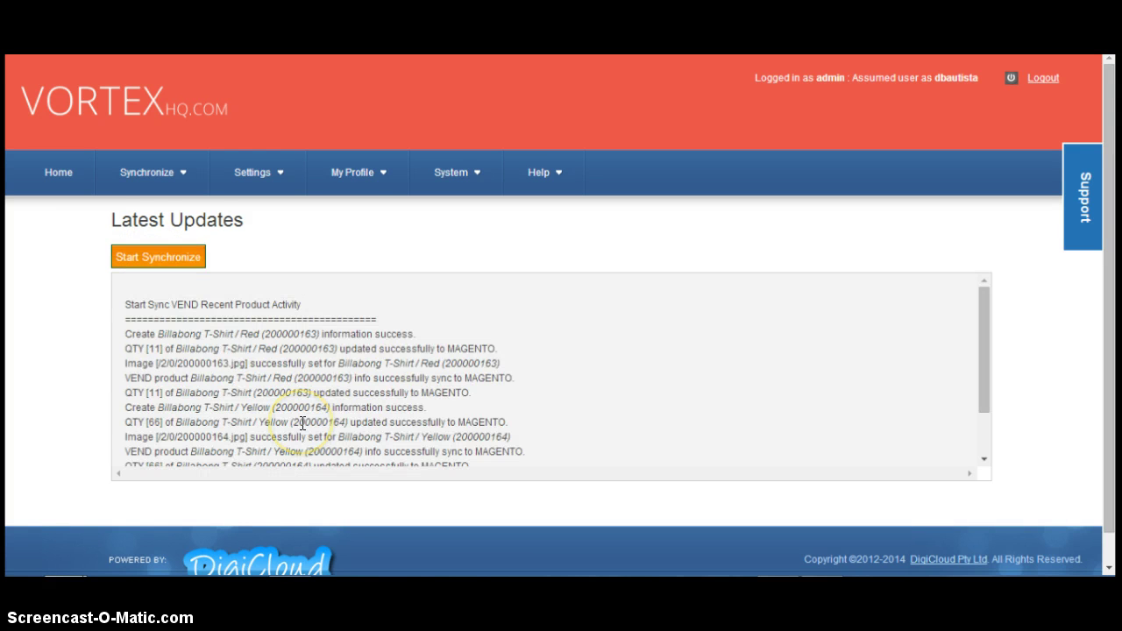
pyautogui.click(306, 424)
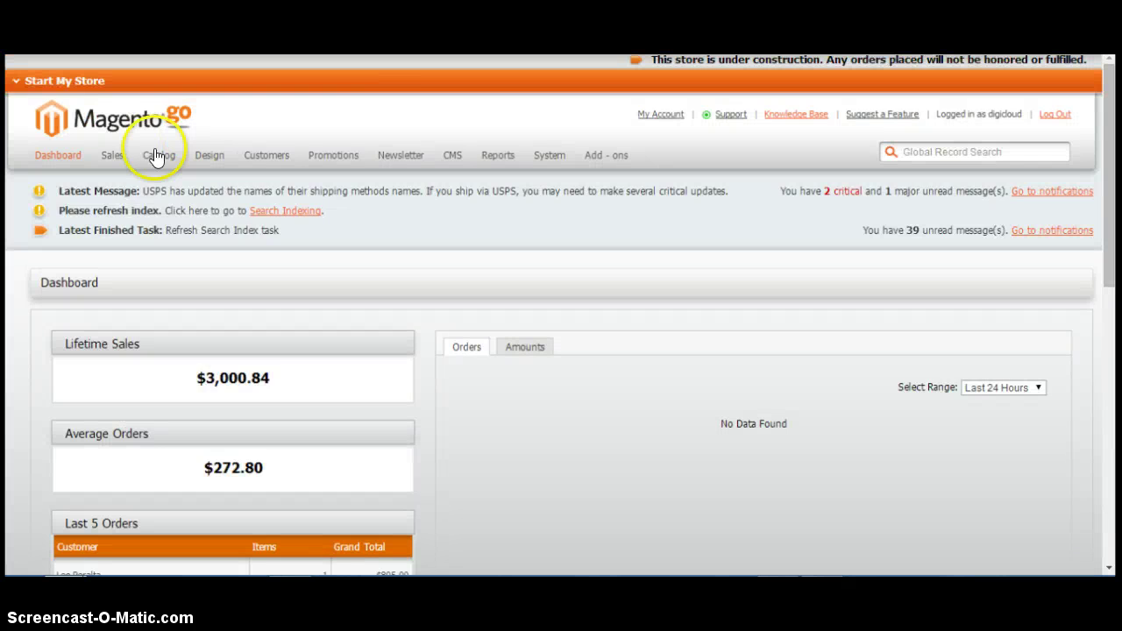
# Step: Edit Billabong T-Shirt / Yellow, setting Colour to Yellow and Shoe Size to 3
pyautogui.click(153, 155)
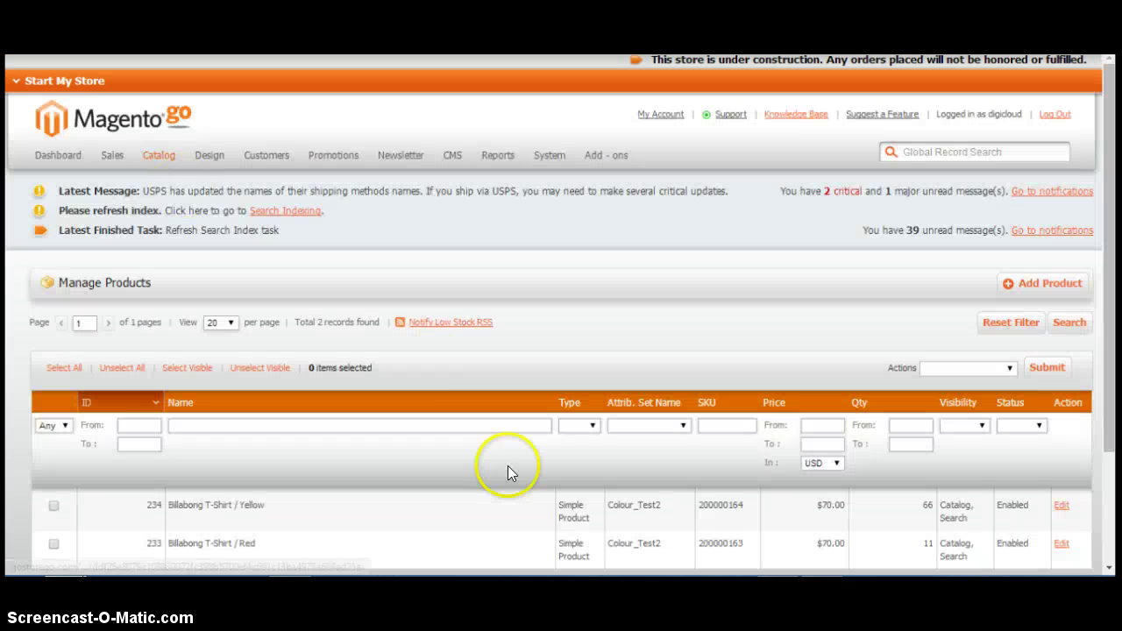
pyautogui.scroll(-3, 504, 467)
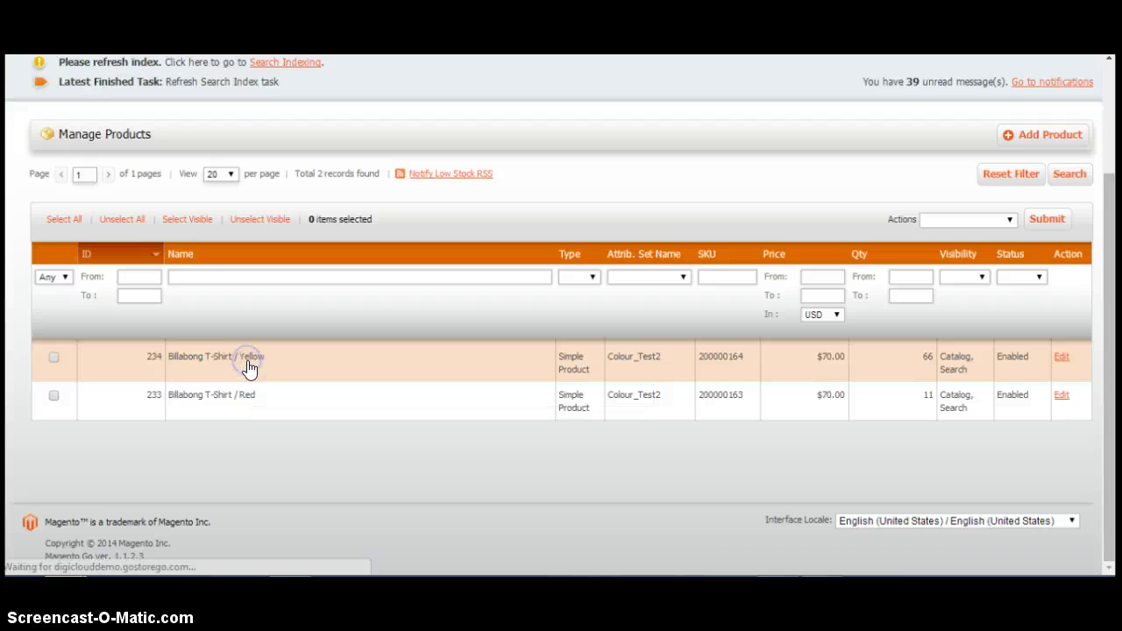
pyautogui.scroll(-3, 351, 431)
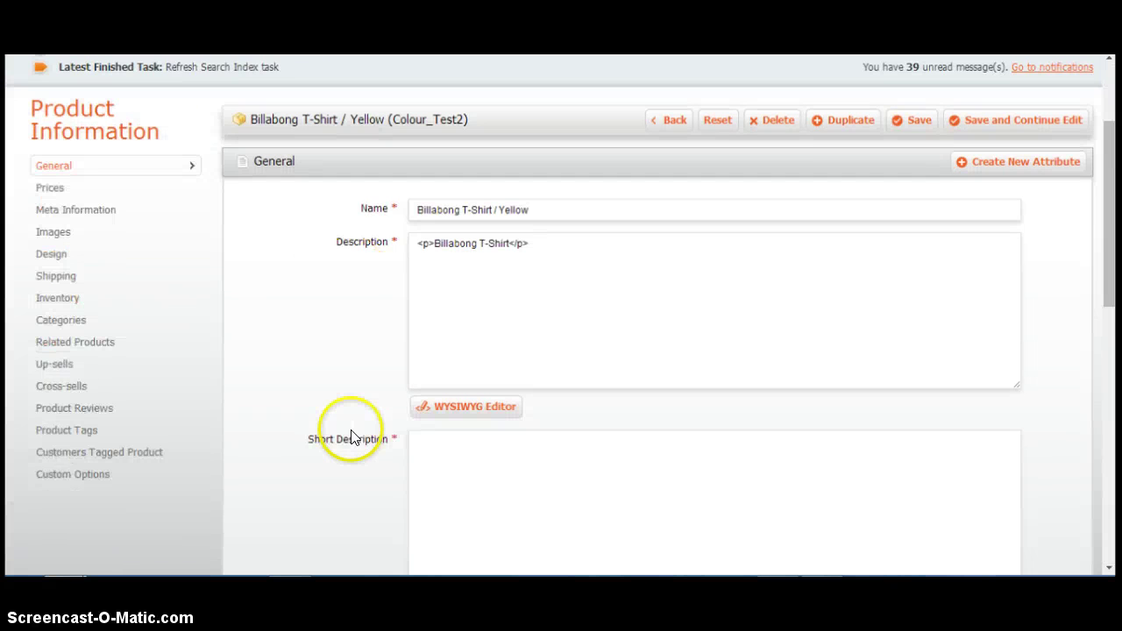
pyautogui.scroll(-3, 355, 437)
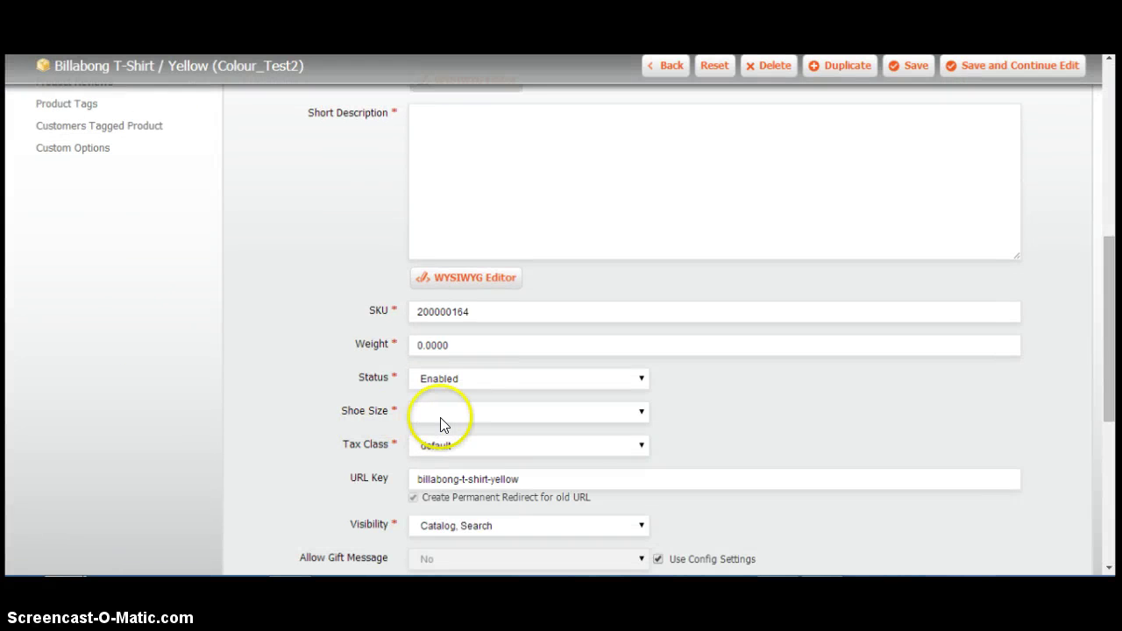
pyautogui.scroll(-2, 441, 420)
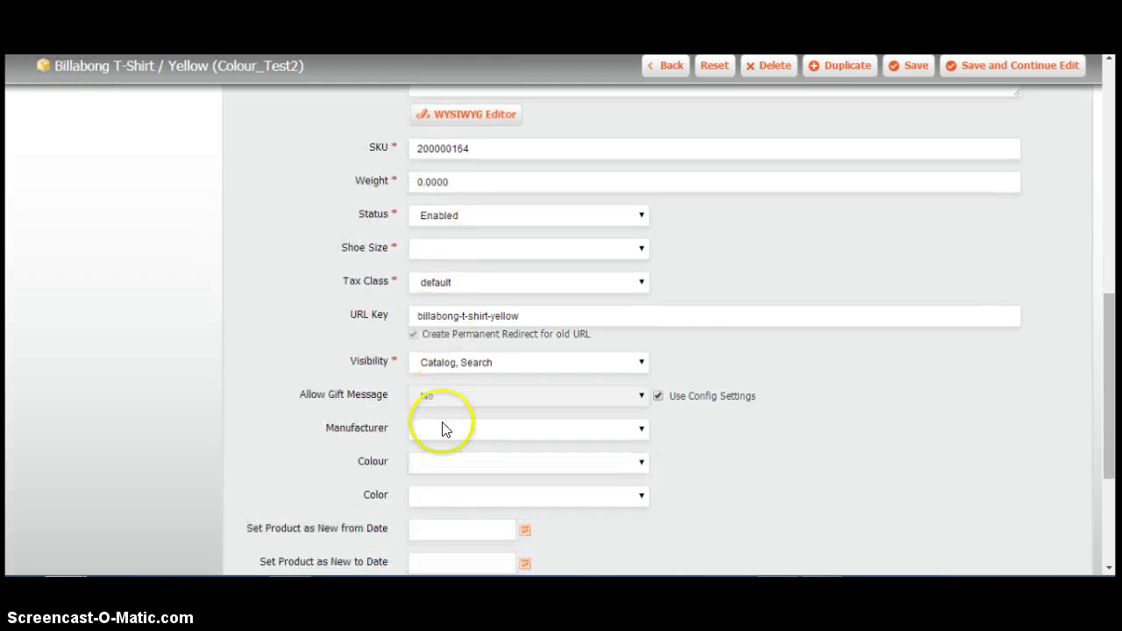
pyautogui.click(456, 461)
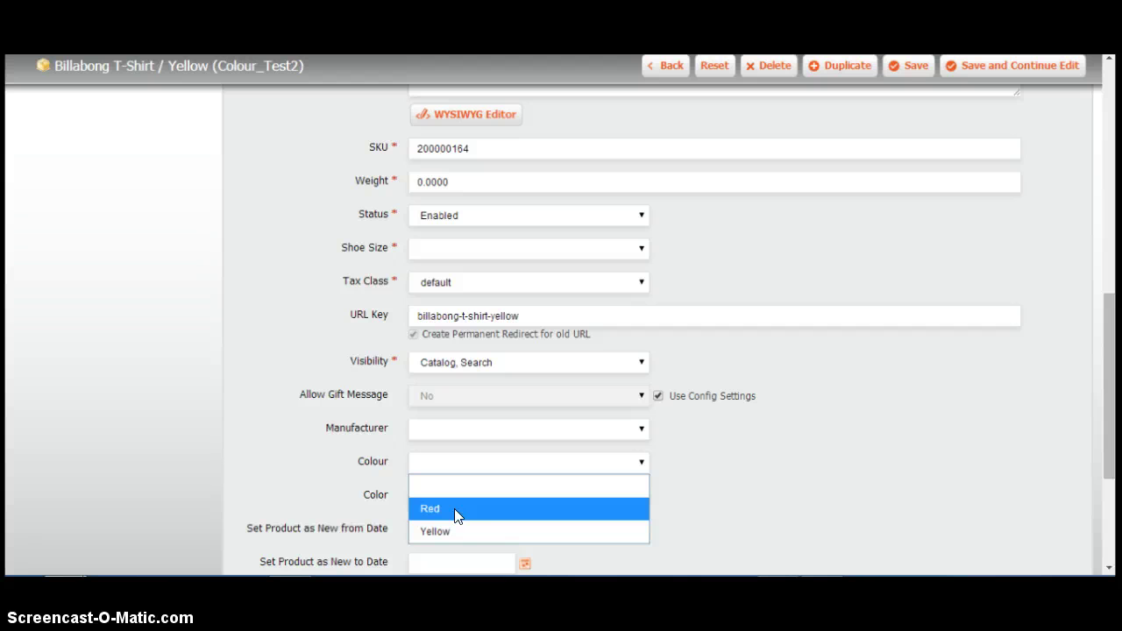
pyautogui.click(454, 530)
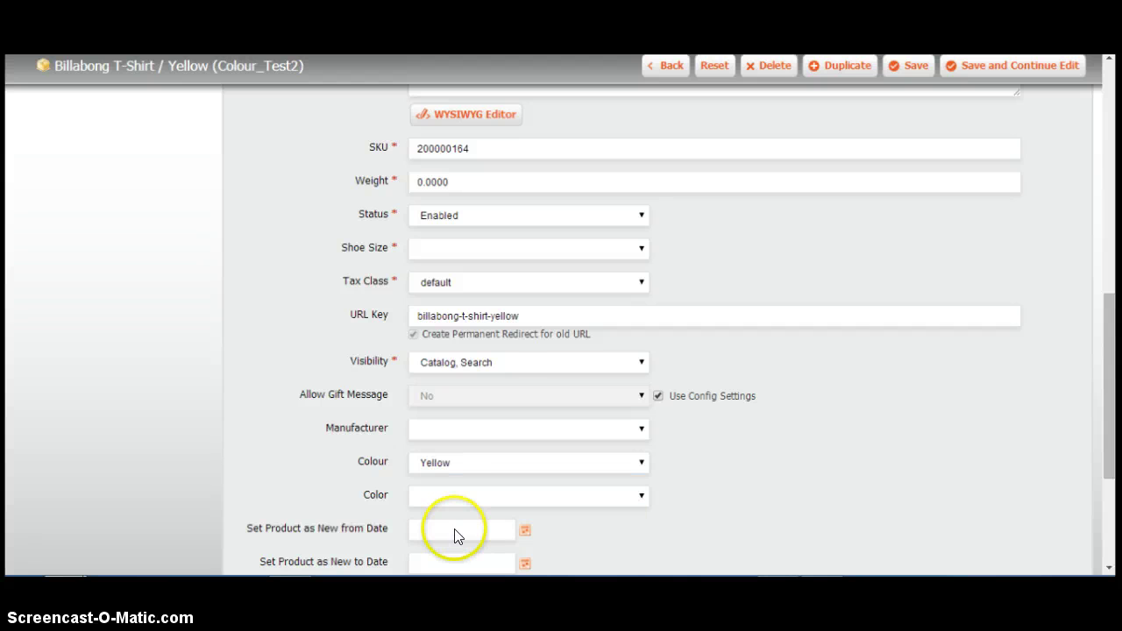
pyautogui.click(450, 248)
pyautogui.click(455, 294)
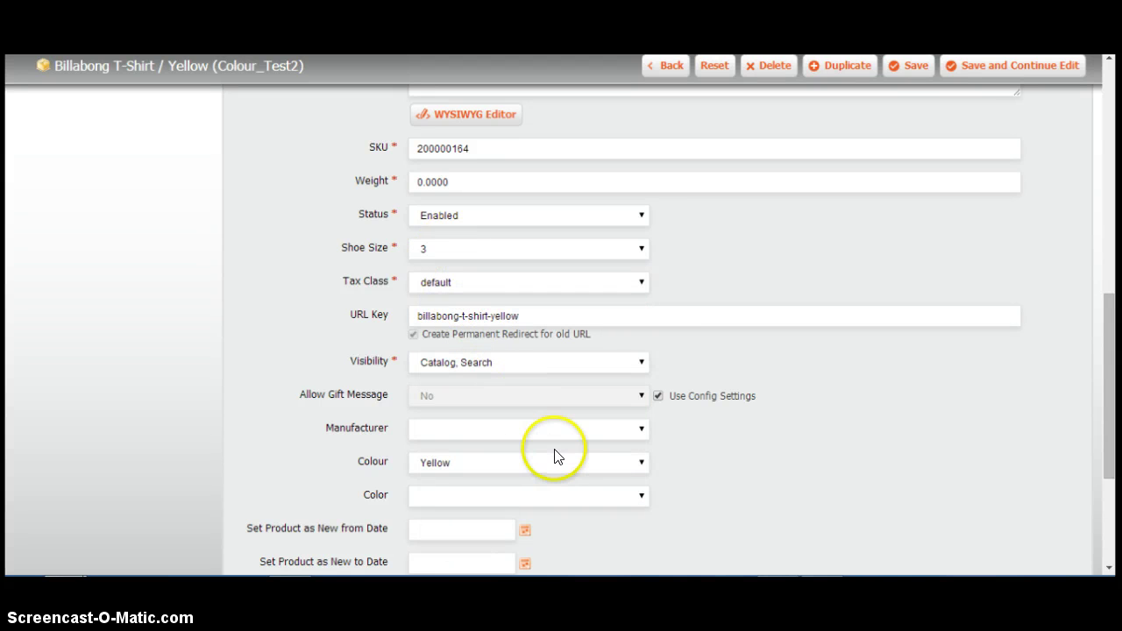
# Step: Leave the Color field empty and enter 'test' as the short description
pyautogui.scroll(3, 555, 456)
pyautogui.scroll(-3, 556, 456)
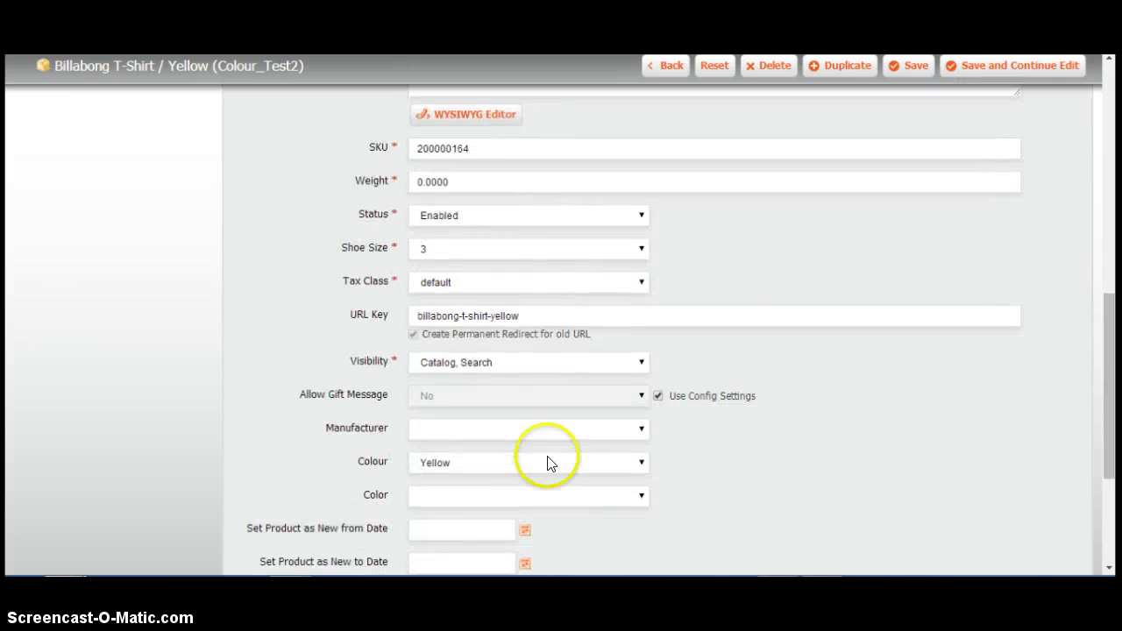
pyautogui.click(517, 495)
pyautogui.click(452, 270)
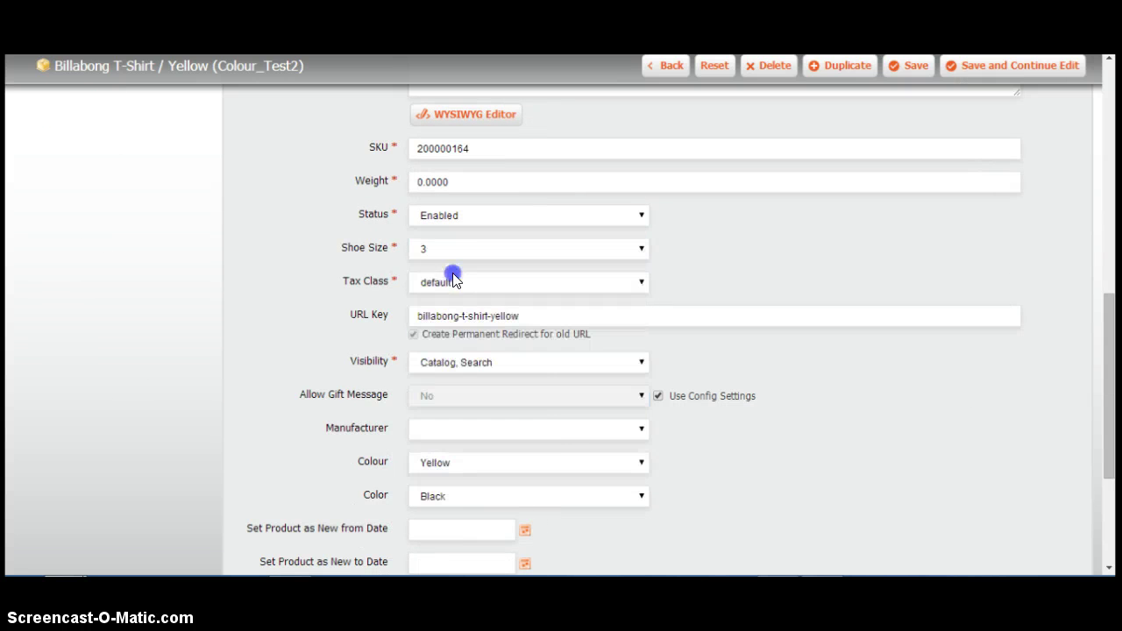
pyautogui.click(604, 496)
pyautogui.click(490, 247)
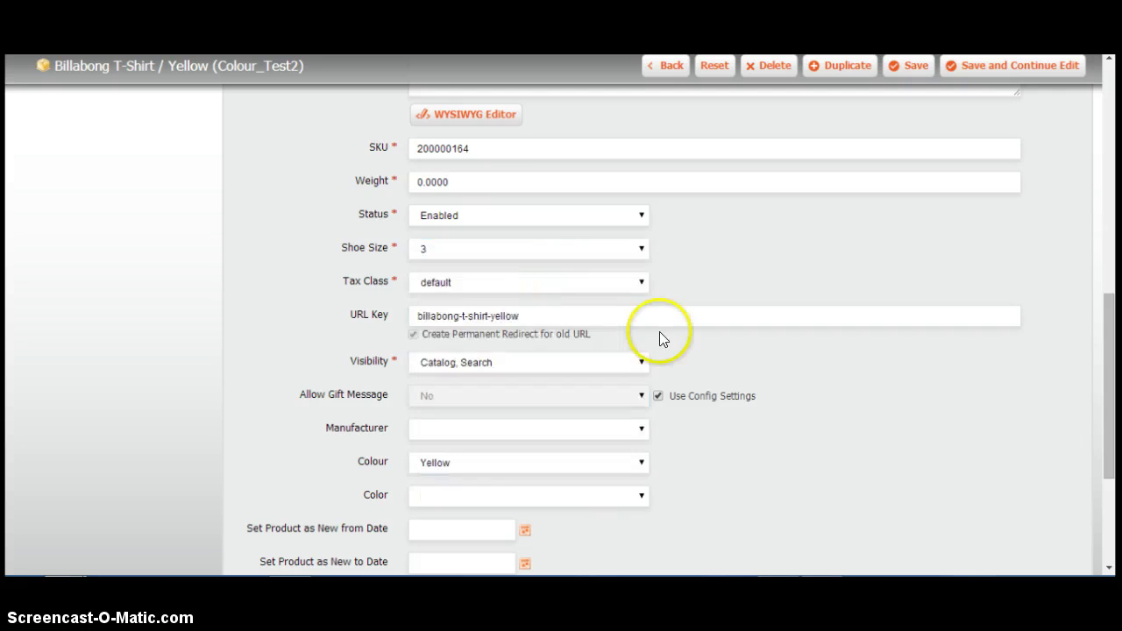
pyautogui.scroll(2, 667, 340)
pyautogui.scroll(3, 671, 339)
pyautogui.click(624, 377)
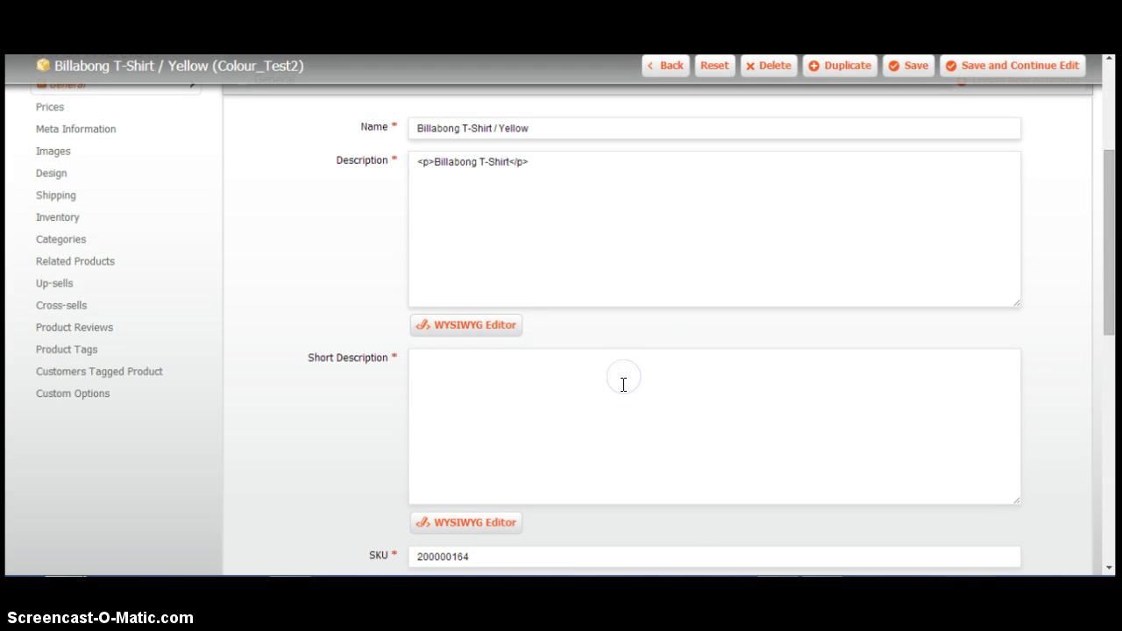
pyautogui.write('test')
# Step: Set Visibility to Not Visible Individually and save the product
pyautogui.scroll(3, 574, 428)
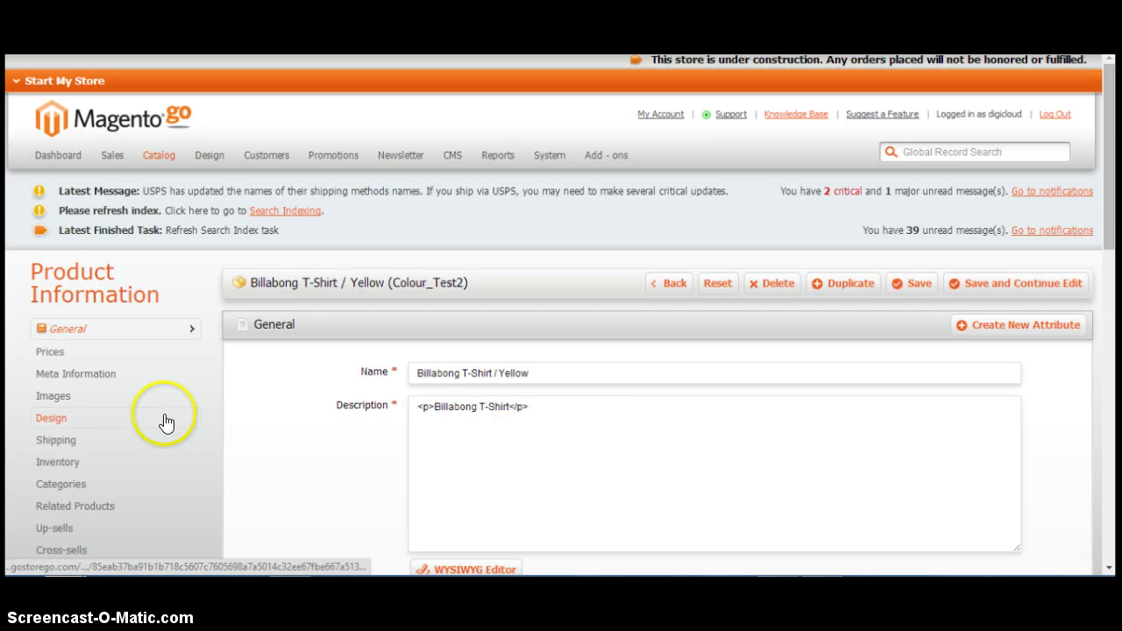
pyautogui.scroll(-2, 166, 423)
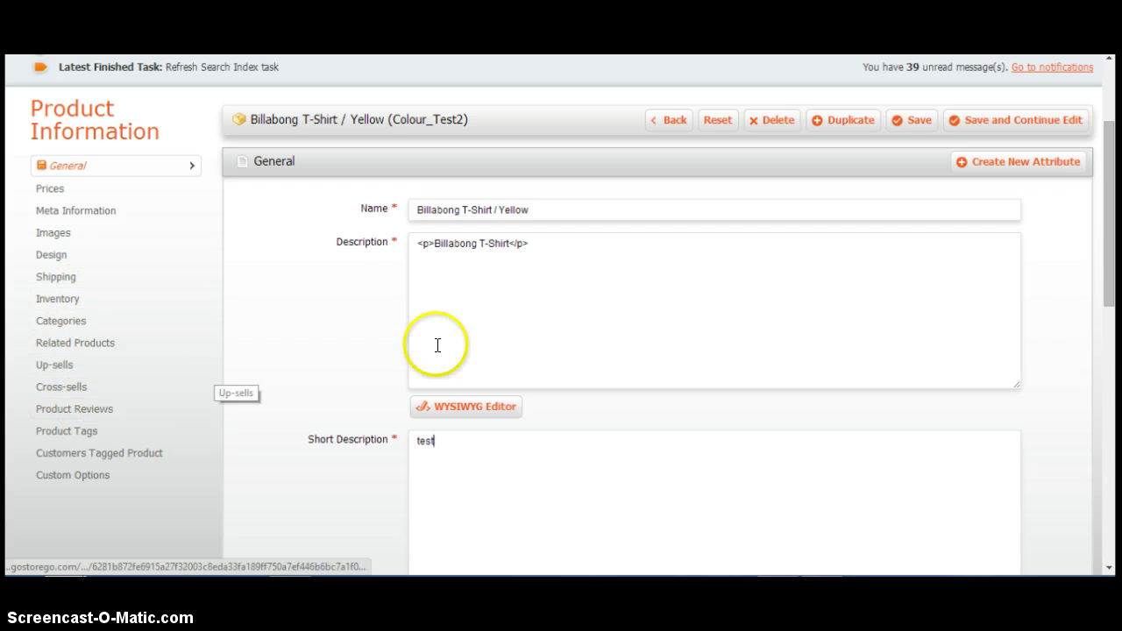
pyautogui.scroll(-6, 551, 328)
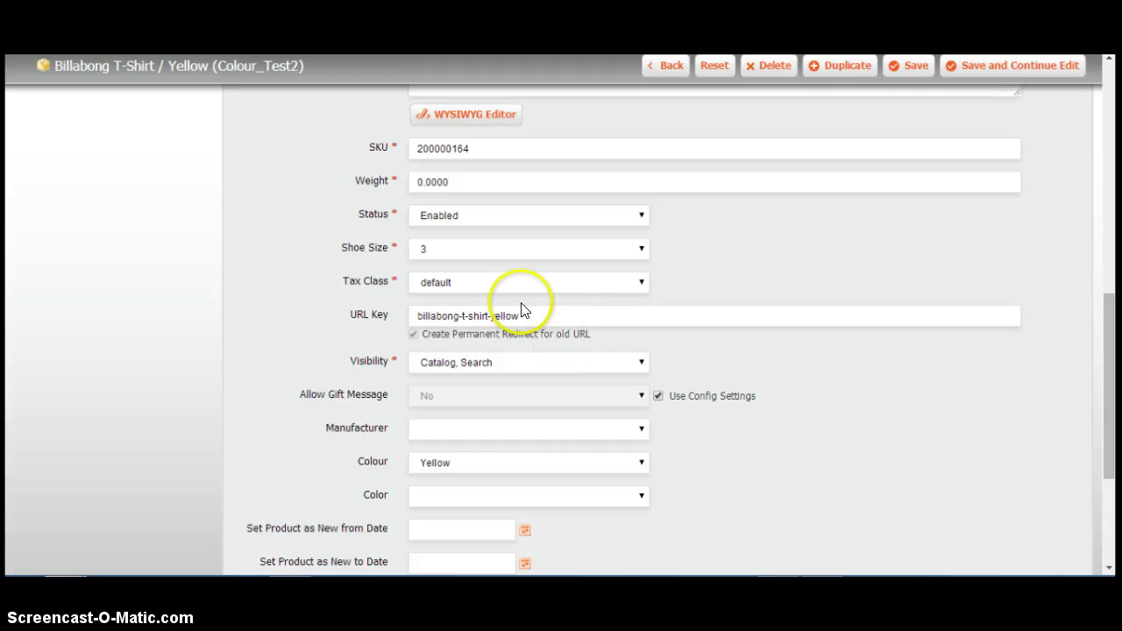
pyautogui.click(508, 361)
pyautogui.click(496, 404)
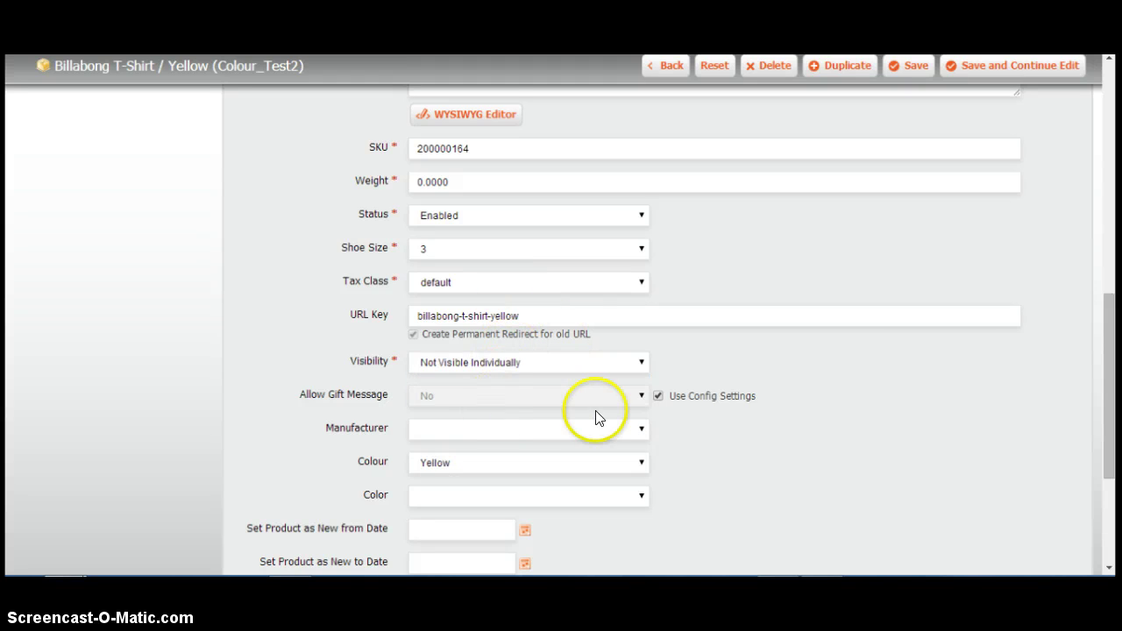
pyautogui.scroll(-3, 784, 432)
pyautogui.scroll(10, 779, 426)
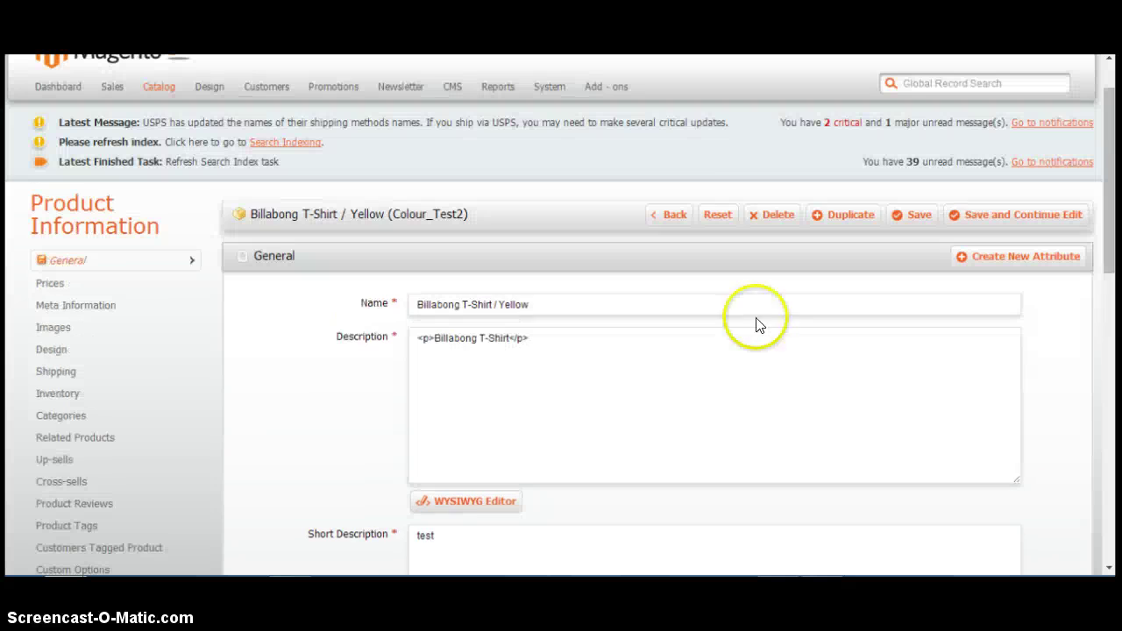
pyautogui.click(904, 214)
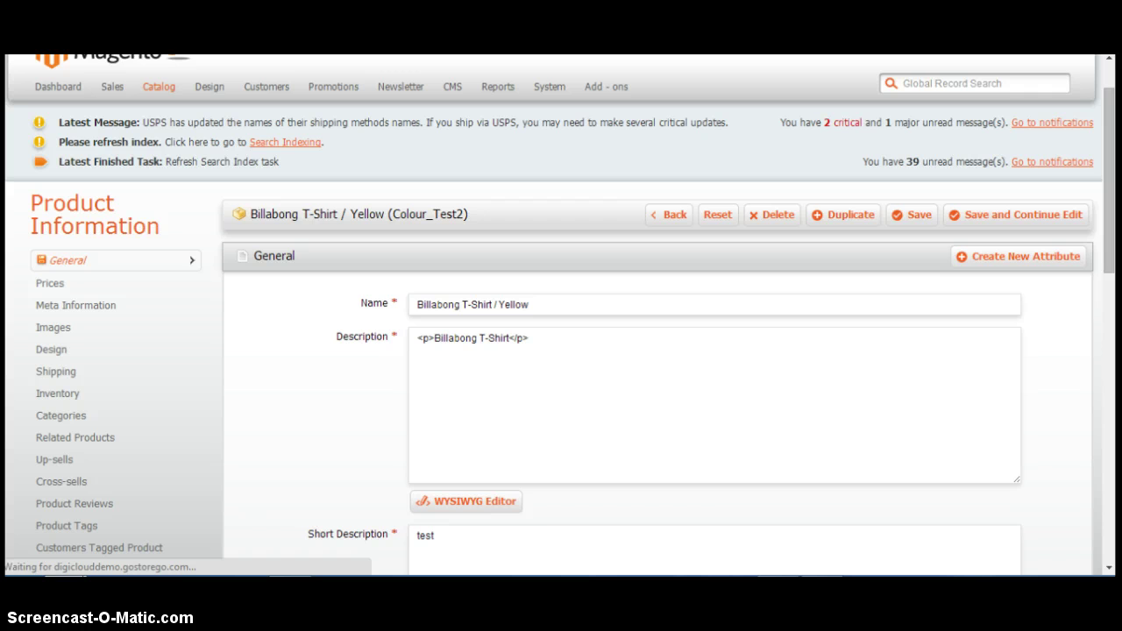
pyautogui.scroll(-3, 385, 426)
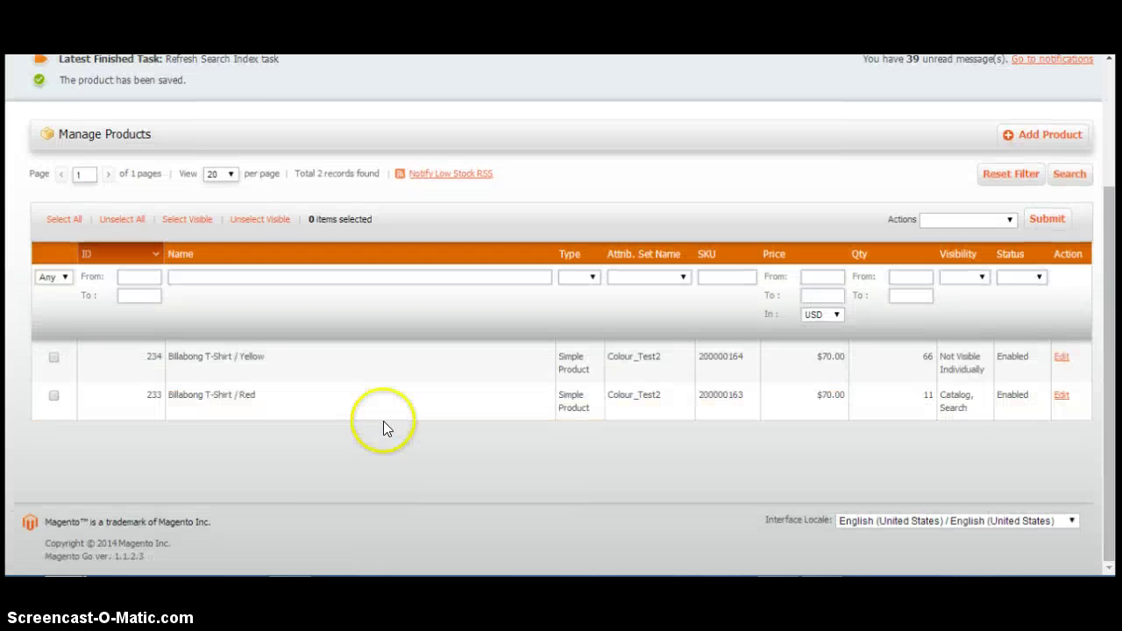
# Step: Open Billabong T-Shirt / Red and enter the short description 'retest'
pyautogui.click(296, 407)
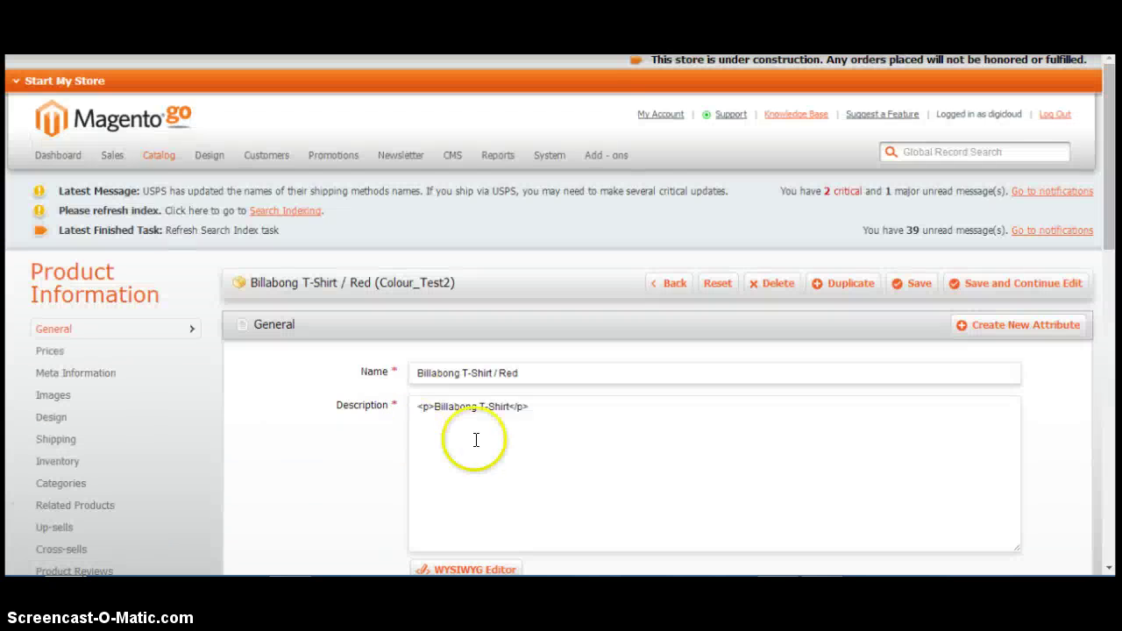
pyautogui.scroll(-3, 475, 438)
pyautogui.click(500, 433)
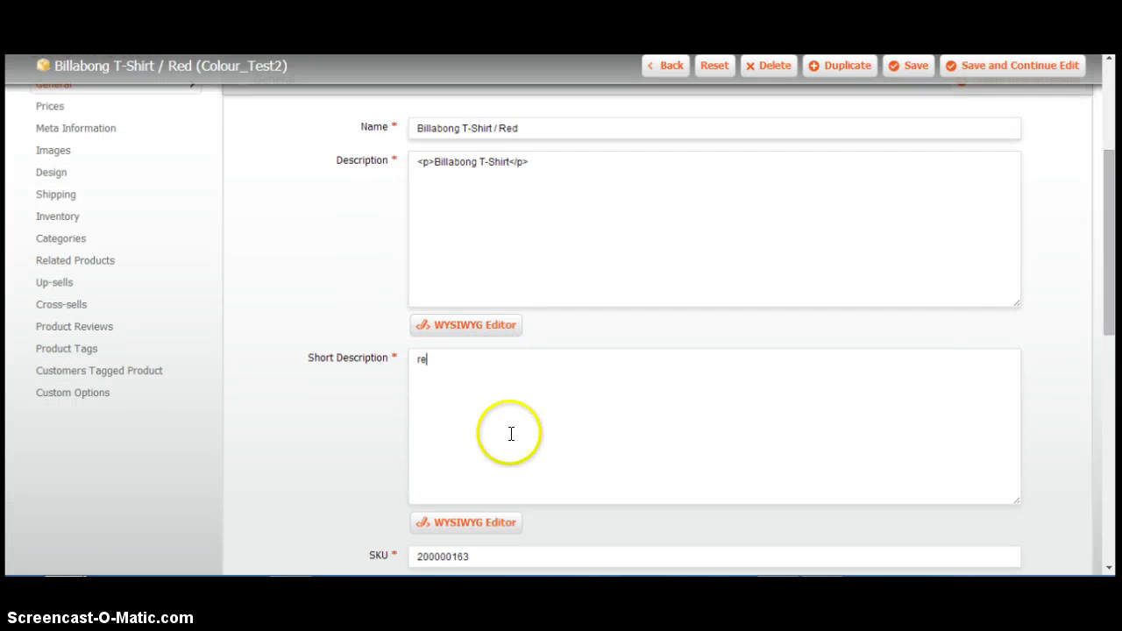
pyautogui.write('retest')
# Step: Set Shoe Size to 3 and Colour to Red, then save the product
pyautogui.scroll(-3, 512, 433)
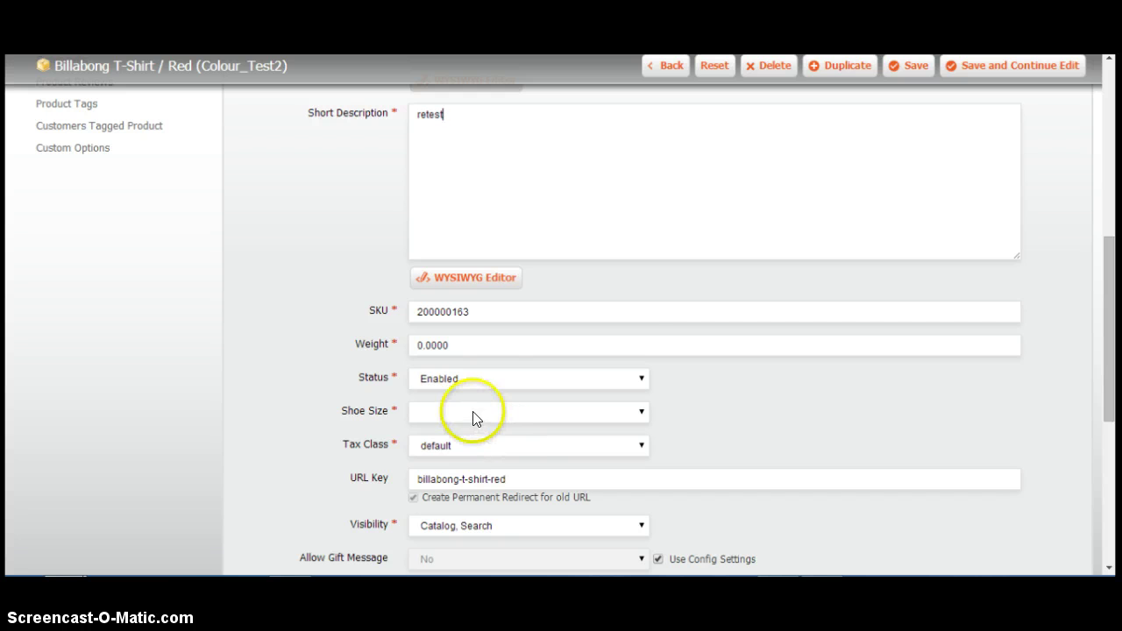
pyautogui.click(473, 412)
pyautogui.click(441, 187)
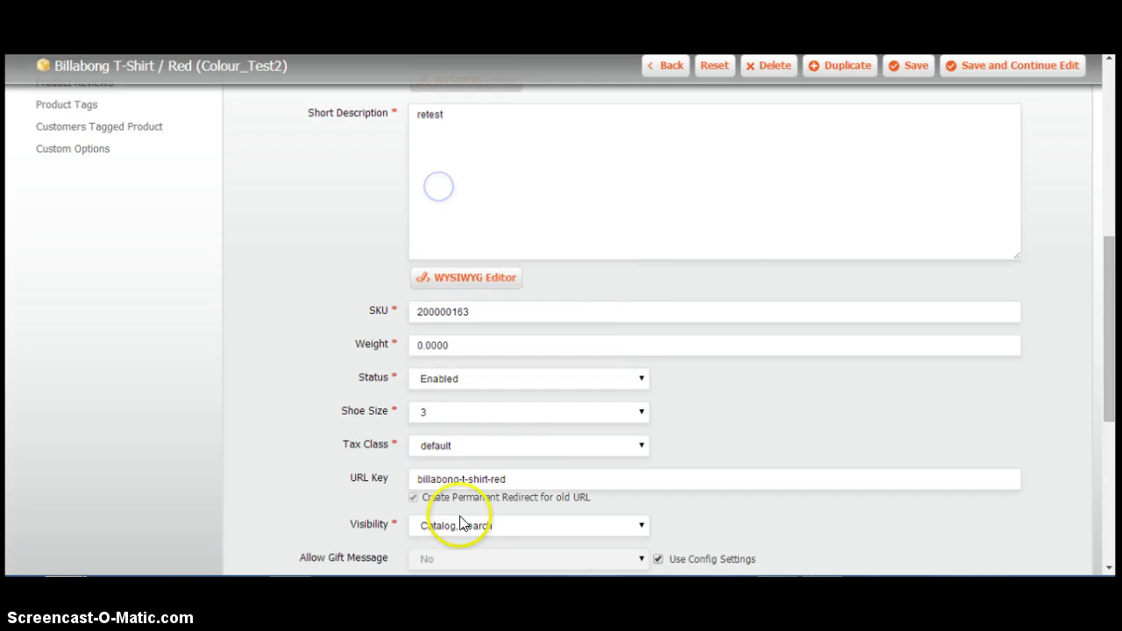
pyautogui.scroll(-2, 495, 497)
pyautogui.click(463, 461)
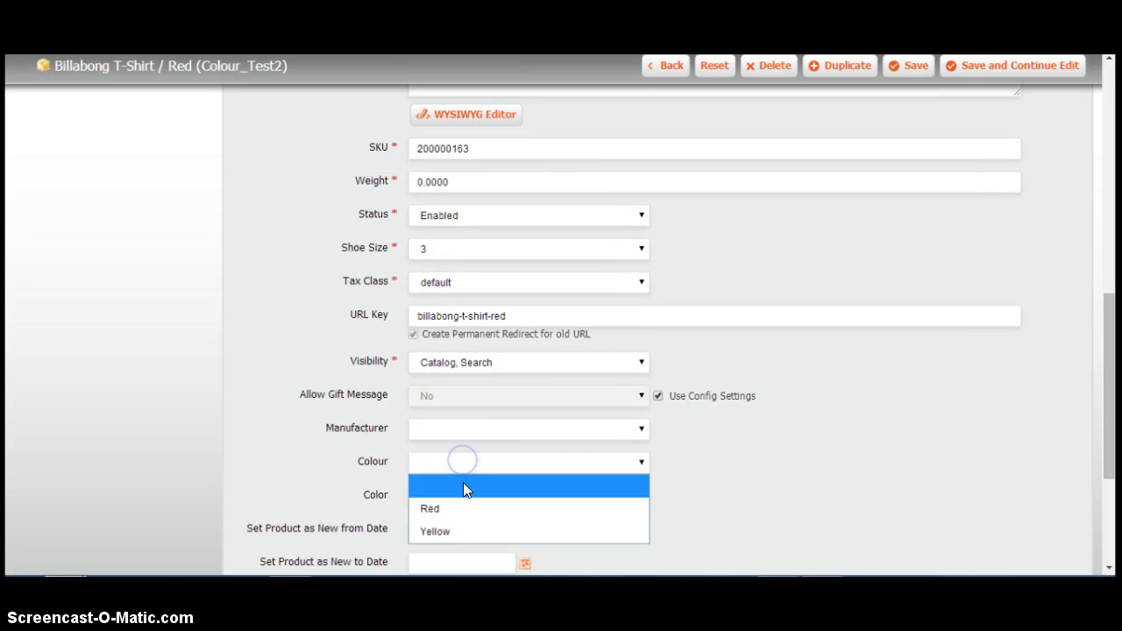
pyautogui.click(462, 518)
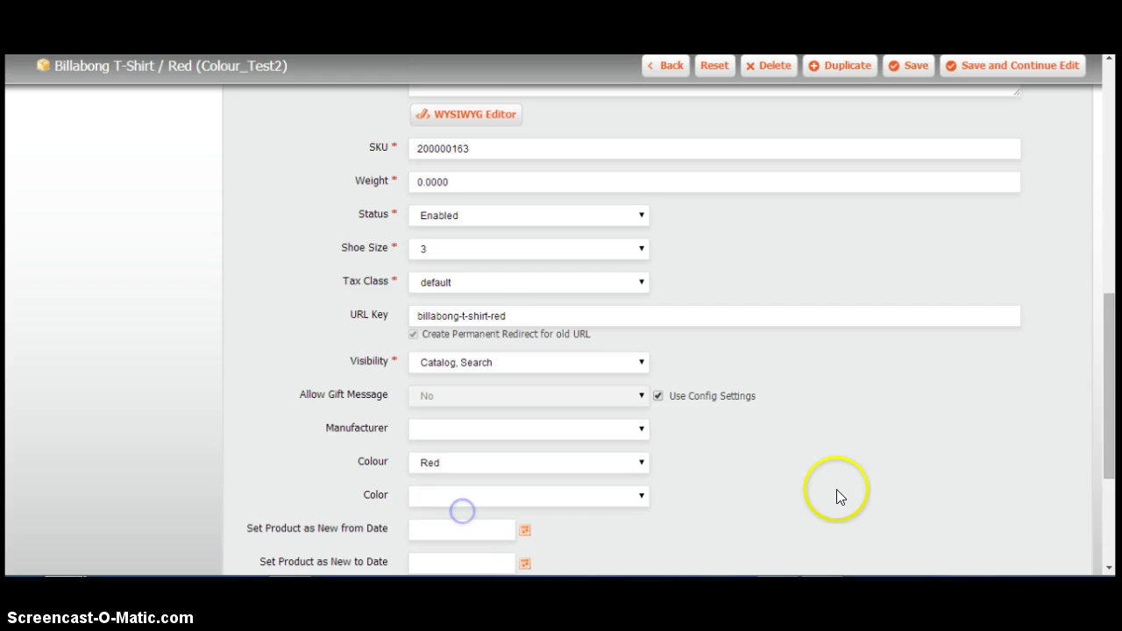
pyautogui.scroll(-3, 827, 488)
pyautogui.scroll(8, 810, 487)
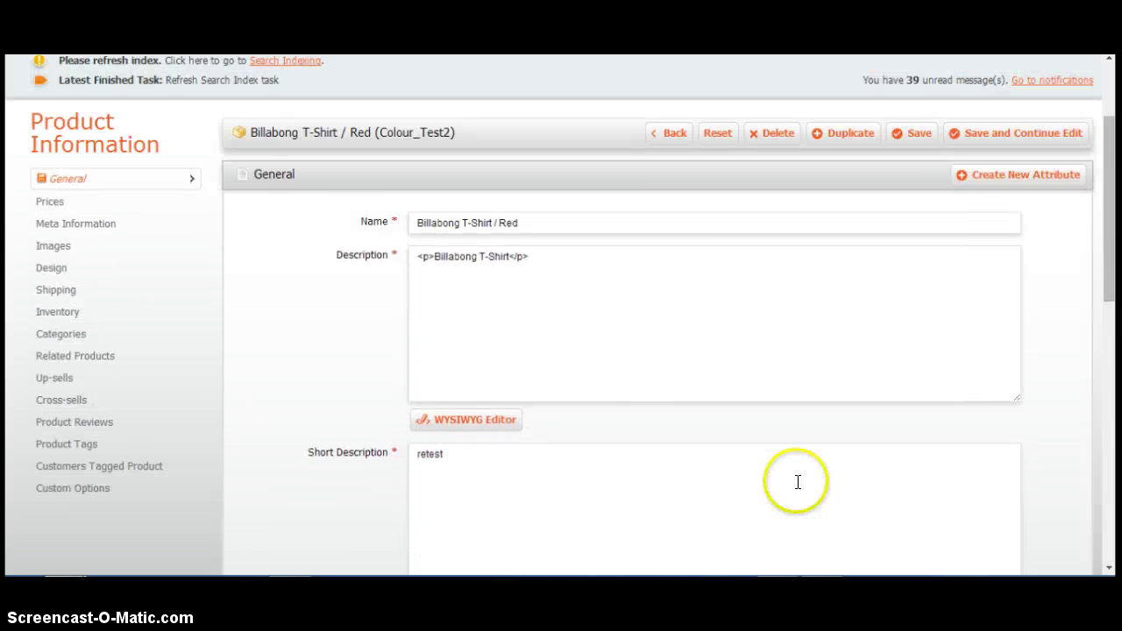
pyautogui.click(903, 138)
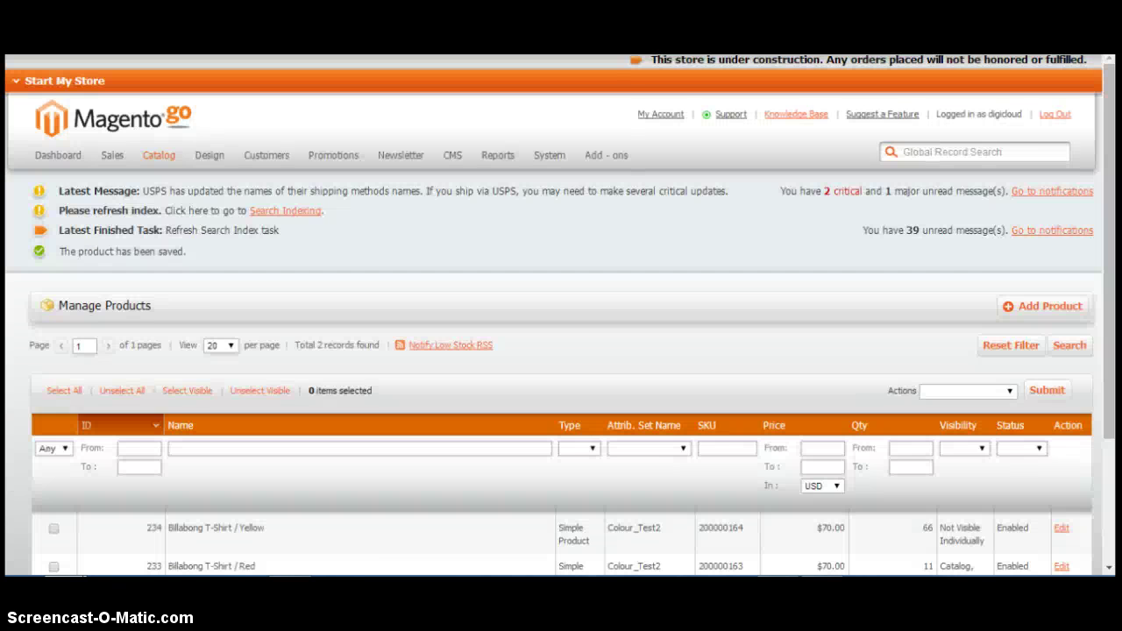
# Step: Start a new product in the Colour_Test2 attribute set as a Configurable Product
pyautogui.scroll(-1, 220, 504)
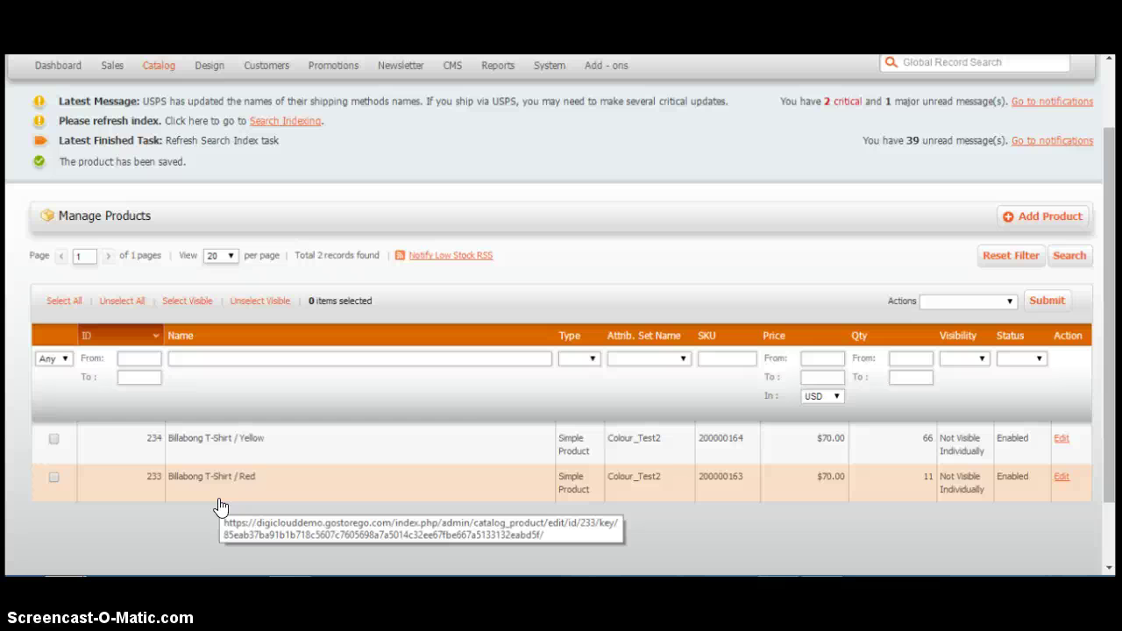
pyautogui.click(1027, 225)
pyautogui.click(505, 371)
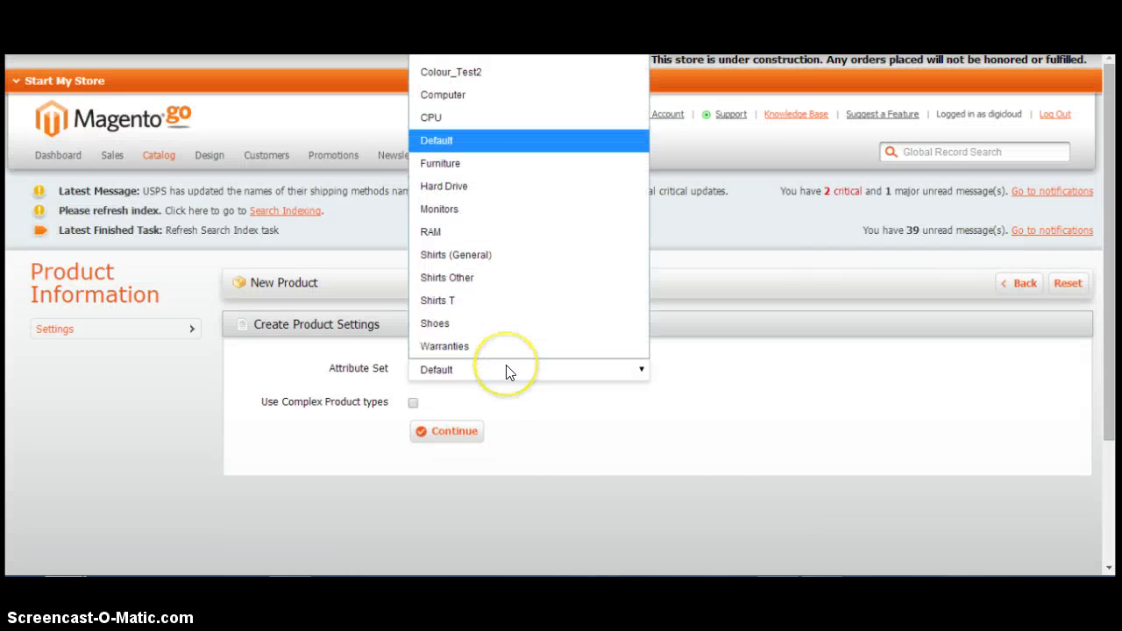
pyautogui.click(492, 73)
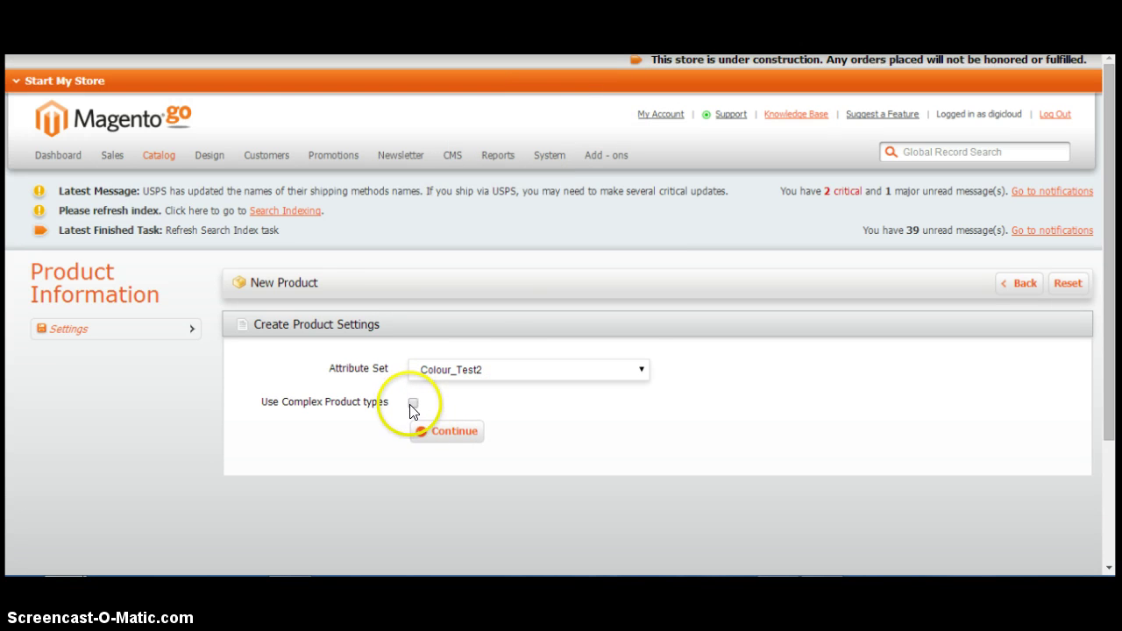
pyautogui.click(413, 404)
pyautogui.click(441, 403)
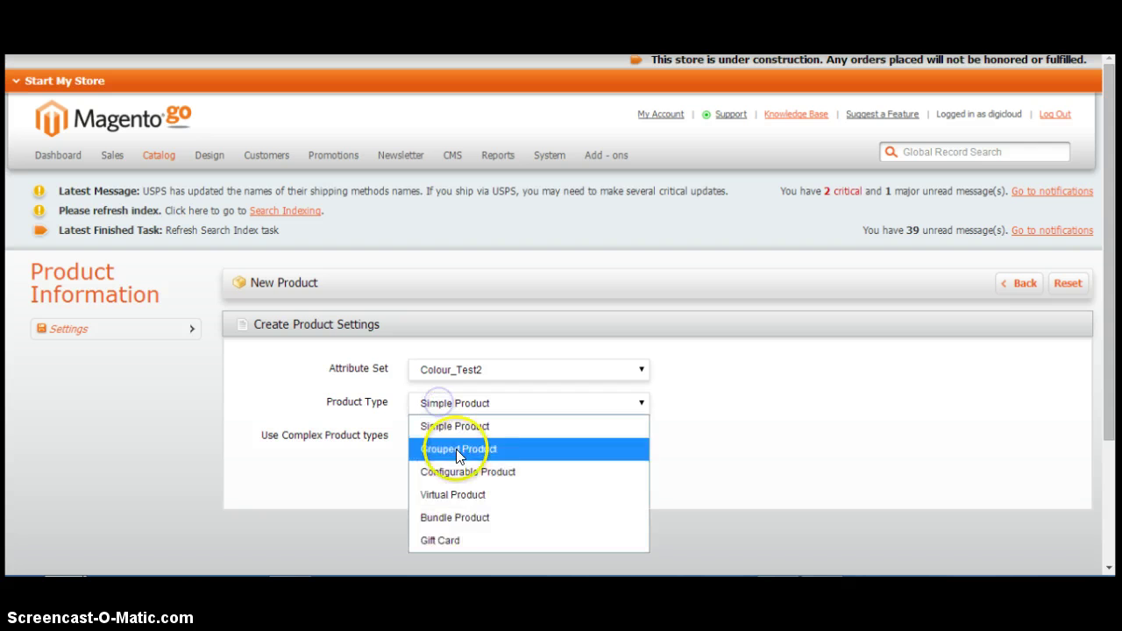
pyautogui.click(461, 470)
# Step: Choose Colour as the configurable attribute and continue to the product details
pyautogui.click(454, 468)
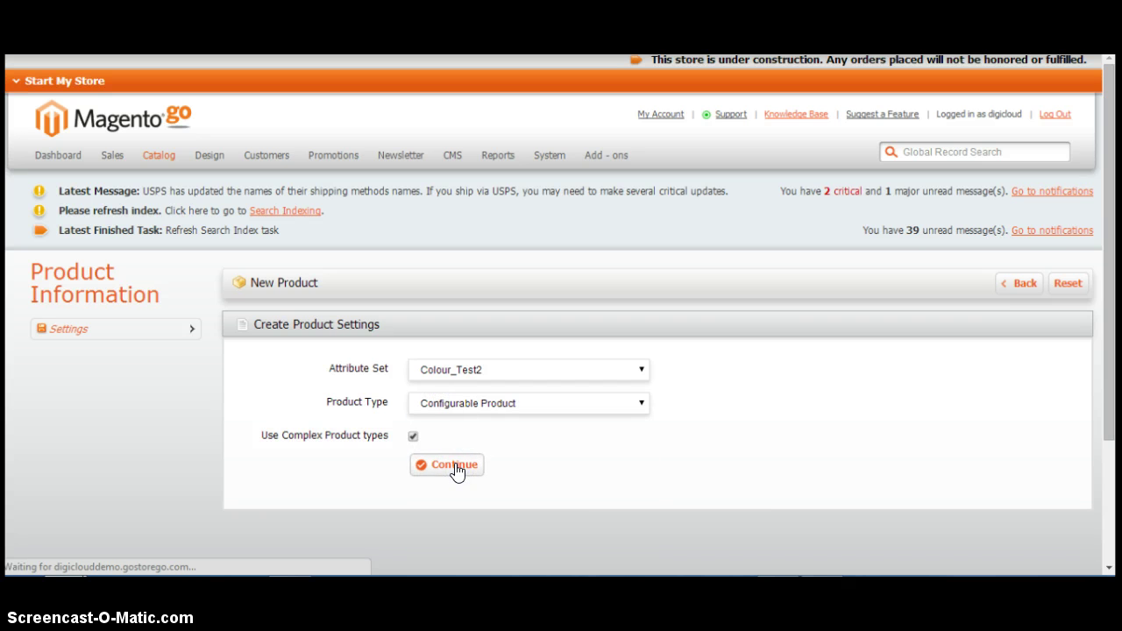
pyautogui.scroll(-2, 664, 426)
pyautogui.click(412, 319)
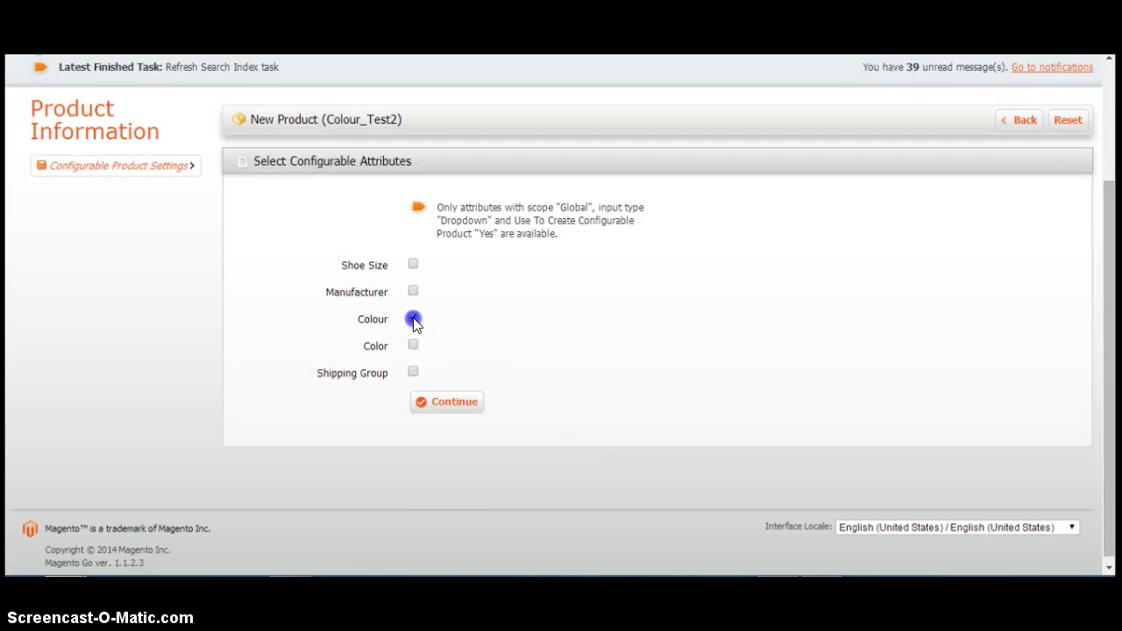
pyautogui.click(456, 408)
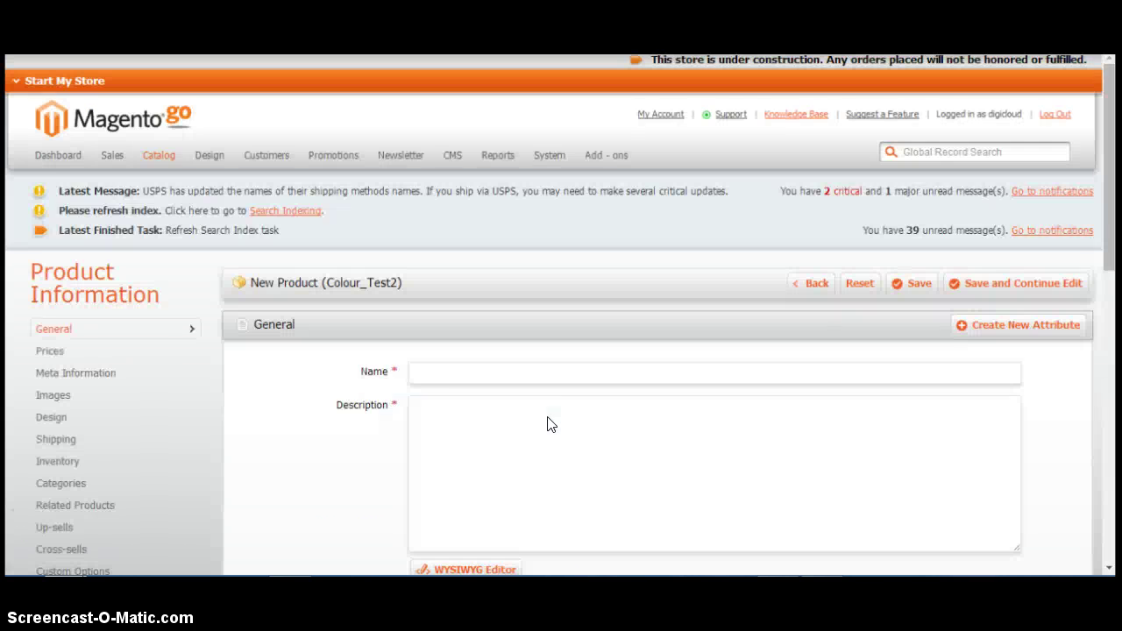
pyautogui.click(472, 371)
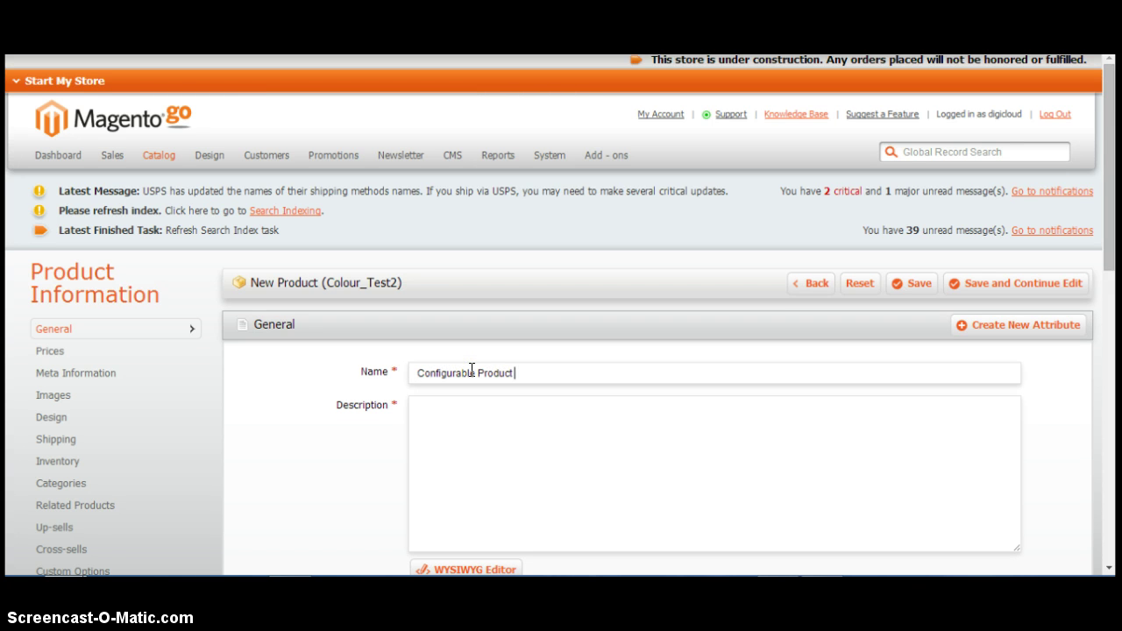
# Step: Copy the name 'Configurable Product Test' into the description and short description
pyautogui.hotkey('ctrl', 'a')
pyautogui.hotkey('ctrl', 'c')
pyautogui.click(514, 433)
pyautogui.hotkey('ctrl', 'v')
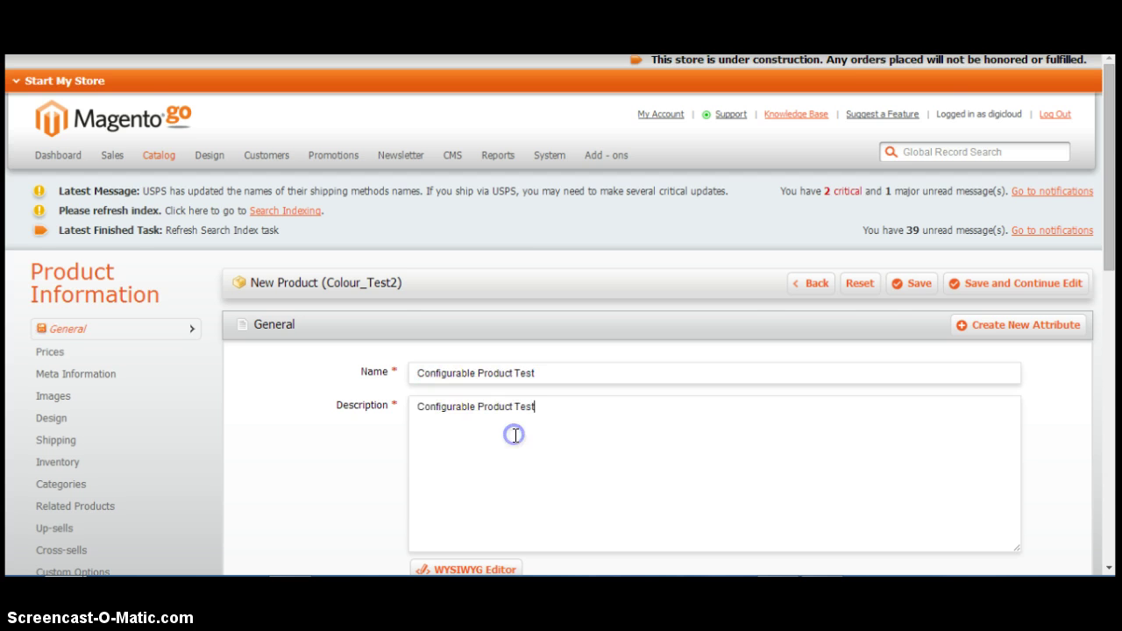
pyautogui.scroll(-4, 517, 411)
pyautogui.click(516, 322)
pyautogui.hotkey('ctrl', 'v')
pyautogui.scroll(-3, 516, 322)
# Step: Set SKU 123123123, status Enabled and tax class Taxable Goods
pyautogui.click(486, 226)
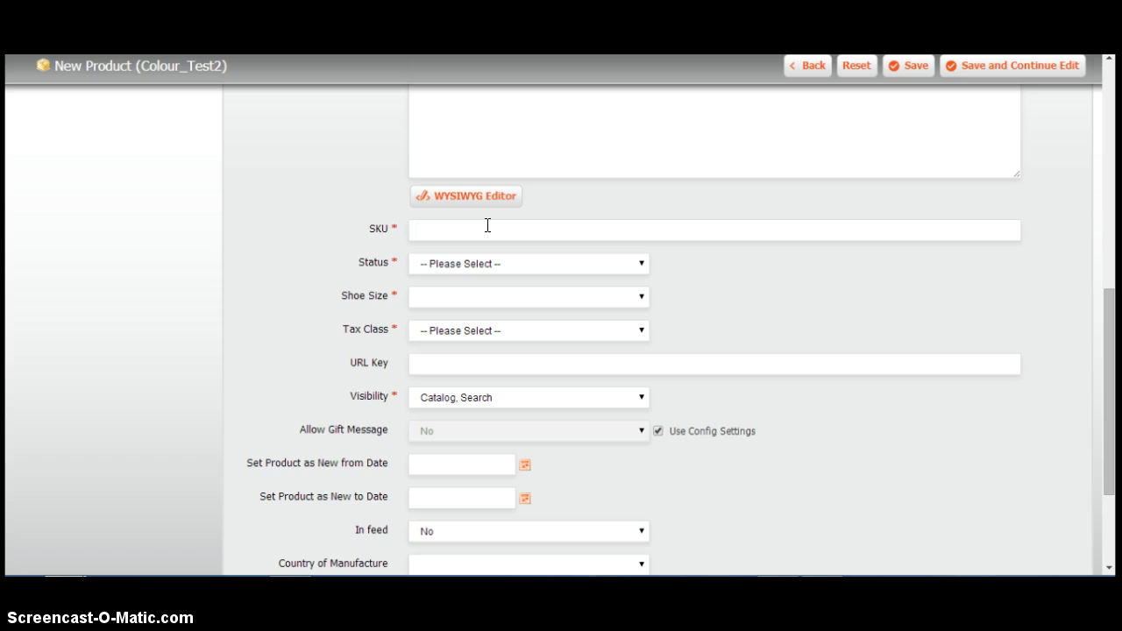
pyautogui.click(532, 238)
pyautogui.write('123123123')
pyautogui.click(503, 266)
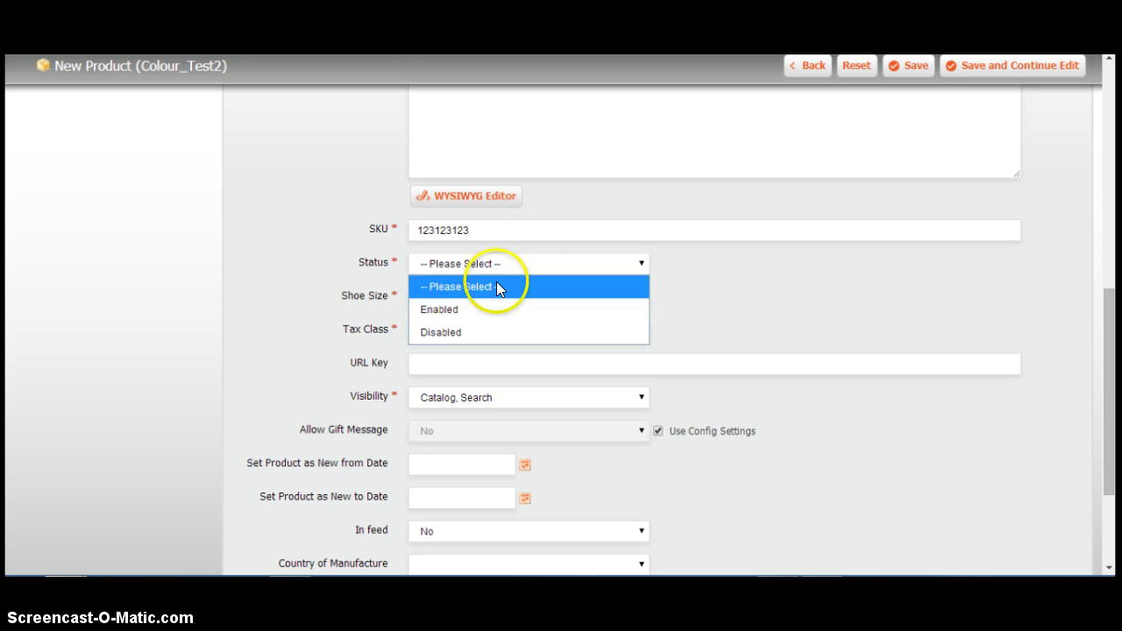
pyautogui.click(486, 305)
pyautogui.click(471, 330)
pyautogui.click(452, 420)
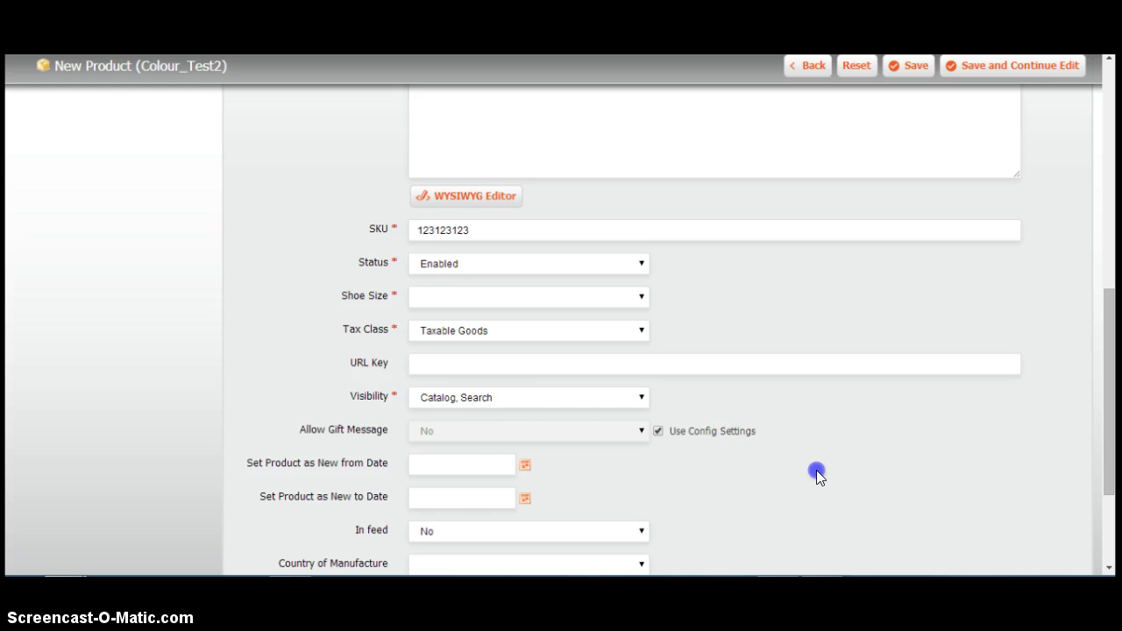
pyautogui.scroll(-2, 816, 471)
pyautogui.scroll(3, 815, 472)
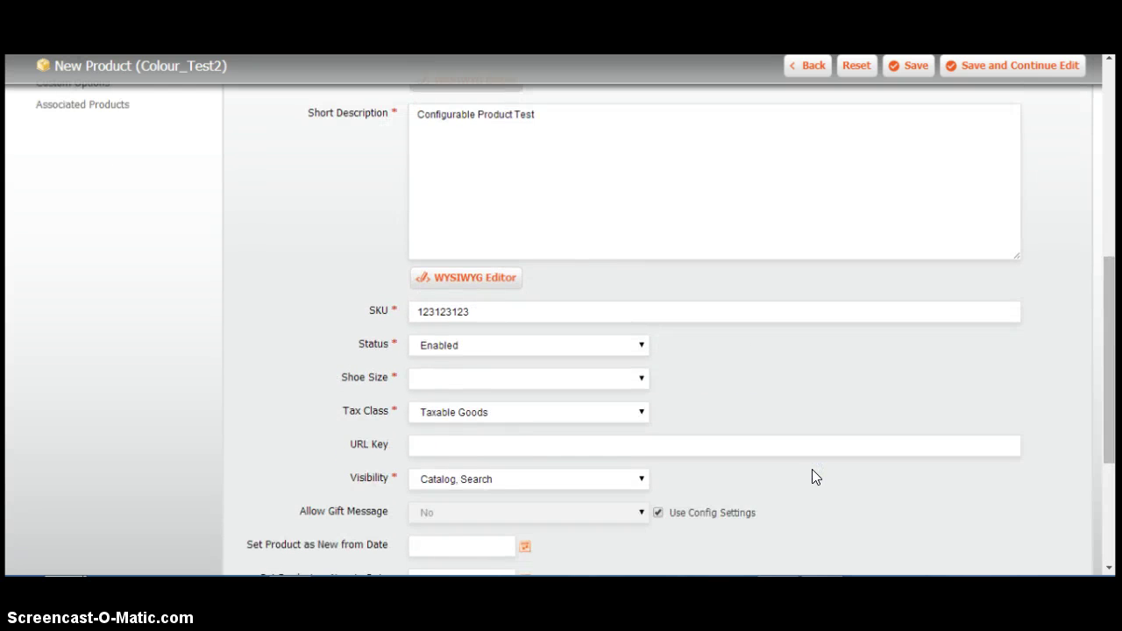
pyautogui.scroll(5, 812, 471)
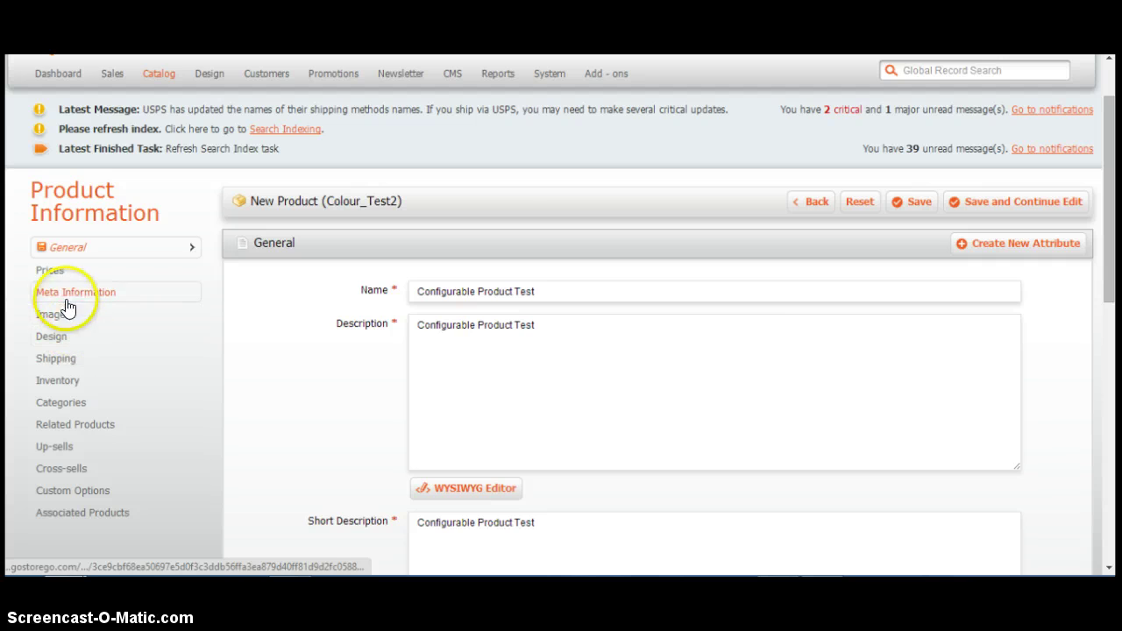
# Step: Set the product price to 111
pyautogui.click(50, 270)
pyautogui.click(429, 292)
pyautogui.write('11')
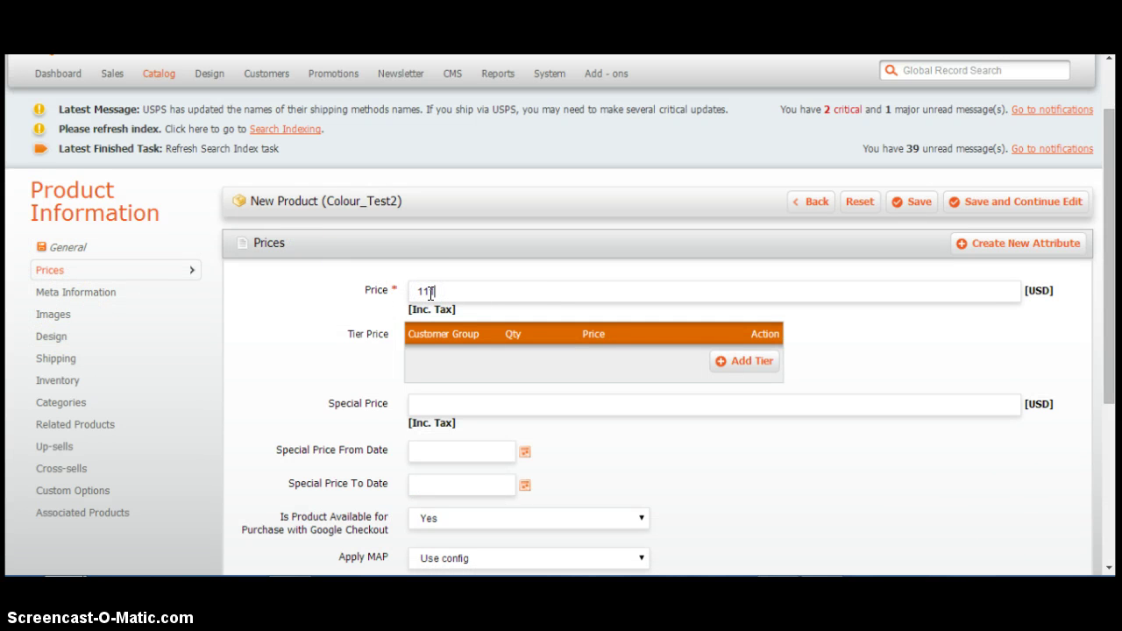
pyautogui.write('1')
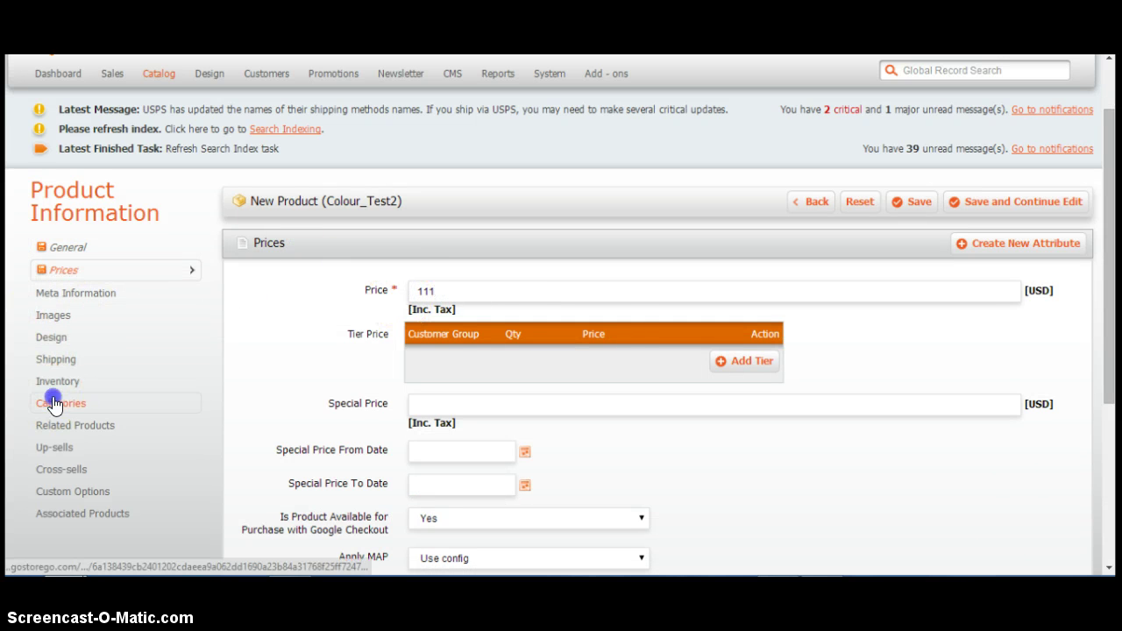
# Step: Assign the product to the Furniture category only, leaving Living Room unticked
pyautogui.click(53, 401)
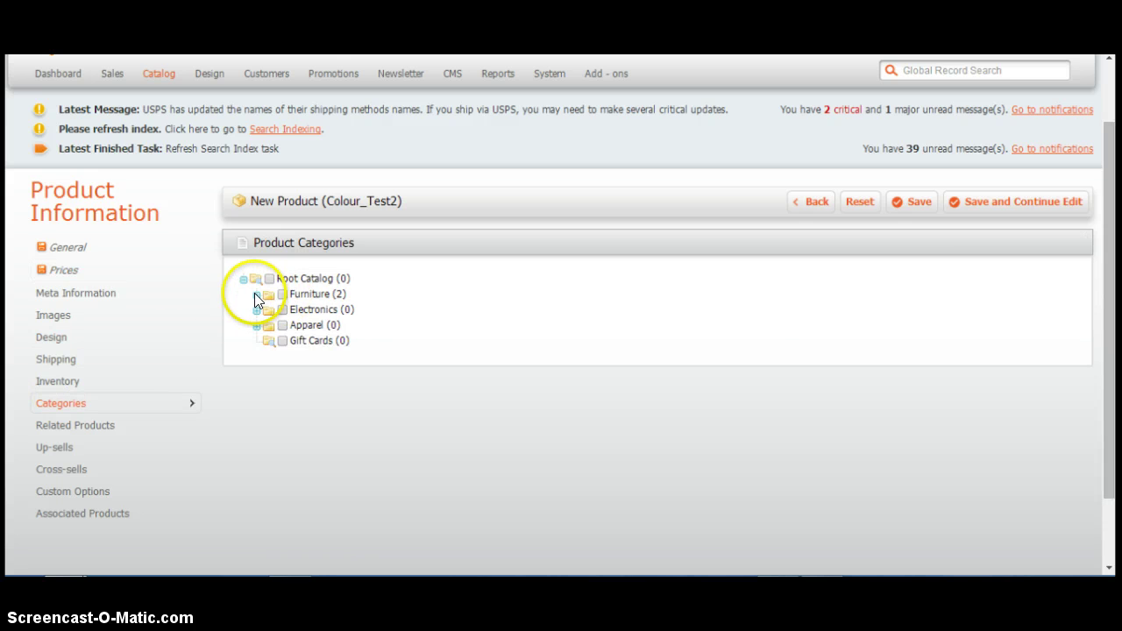
pyautogui.click(255, 293)
pyautogui.click(282, 294)
pyautogui.click(295, 310)
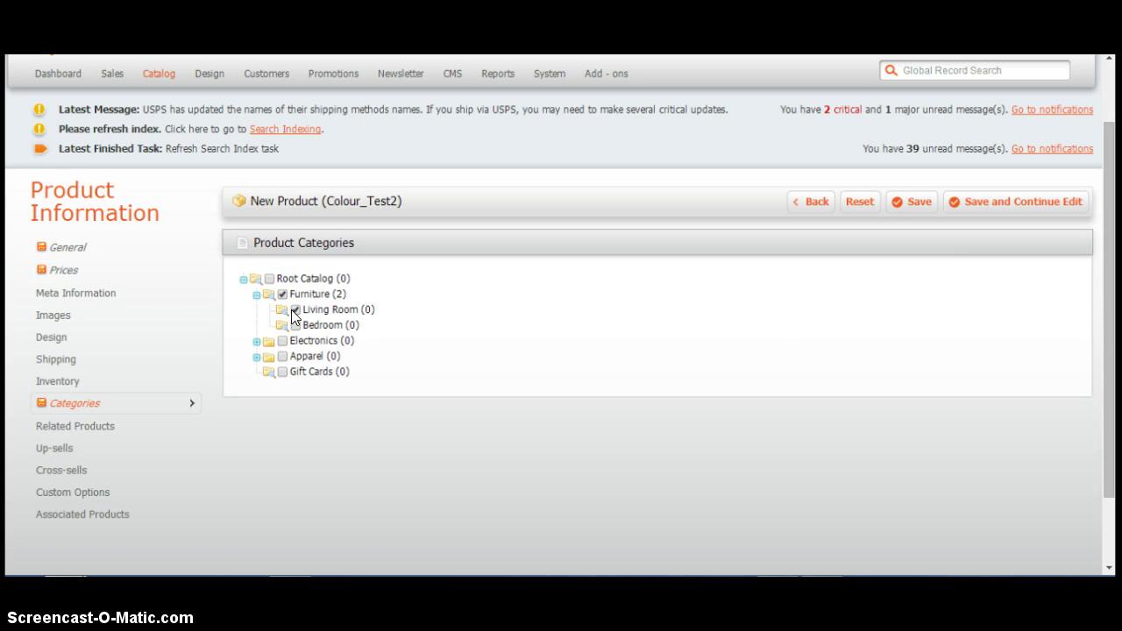
pyautogui.click(294, 310)
pyautogui.scroll(-2, 111, 421)
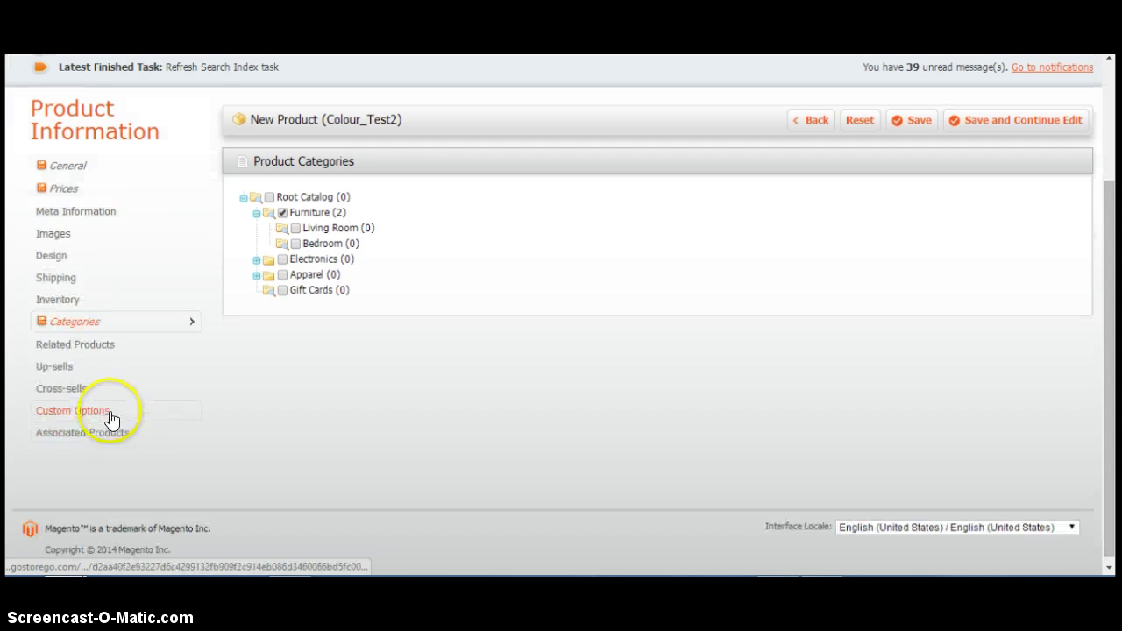
# Step: Add the Red and Yellow T-shirts as variants and save while continuing to edit
pyautogui.click(104, 429)
pyautogui.scroll(-3, 283, 424)
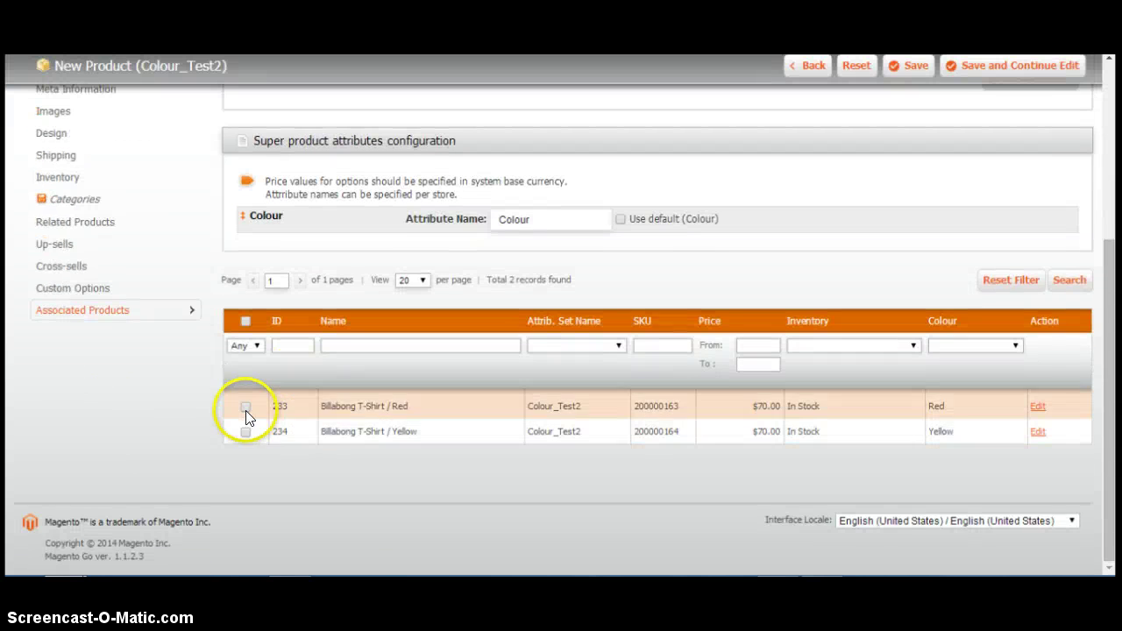
pyautogui.click(245, 430)
pyautogui.click(245, 455)
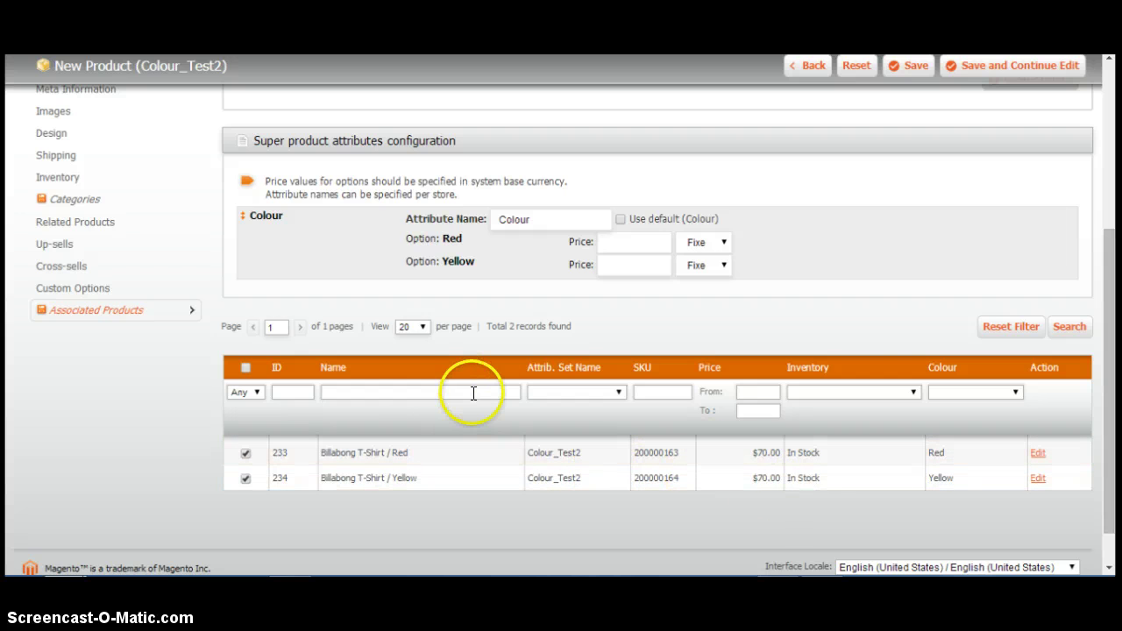
pyautogui.scroll(2, 466, 389)
pyautogui.scroll(2, 491, 378)
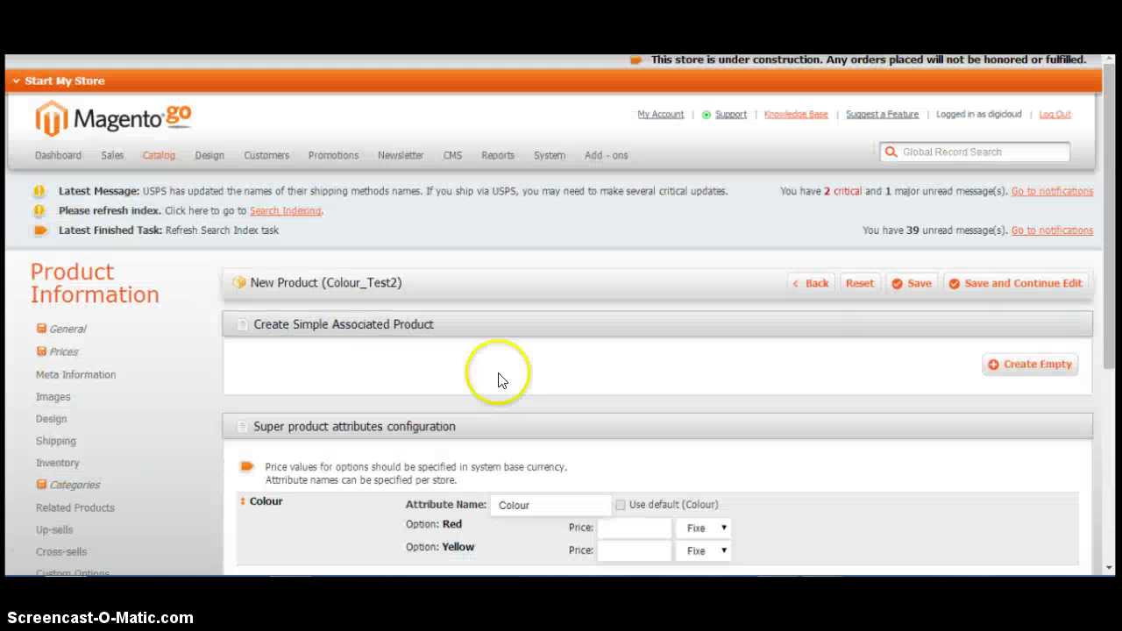
pyautogui.click(1016, 281)
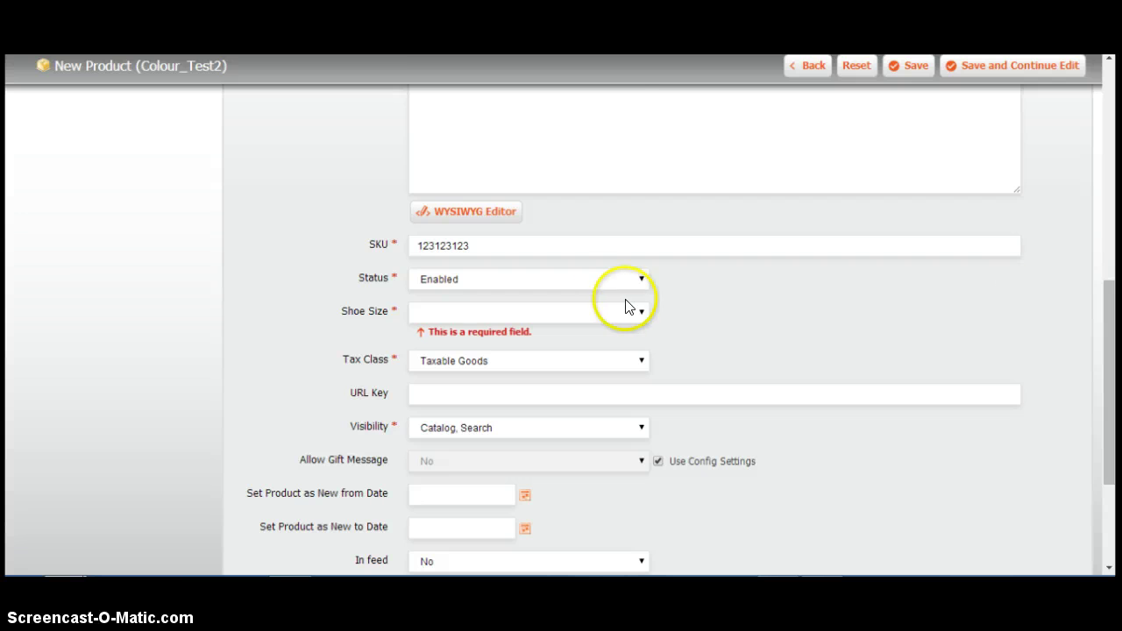
# Step: Set Shoe Size to 3 and save Configurable Product Test
pyautogui.click(626, 310)
pyautogui.click(438, 82)
pyautogui.scroll(4, 920, 312)
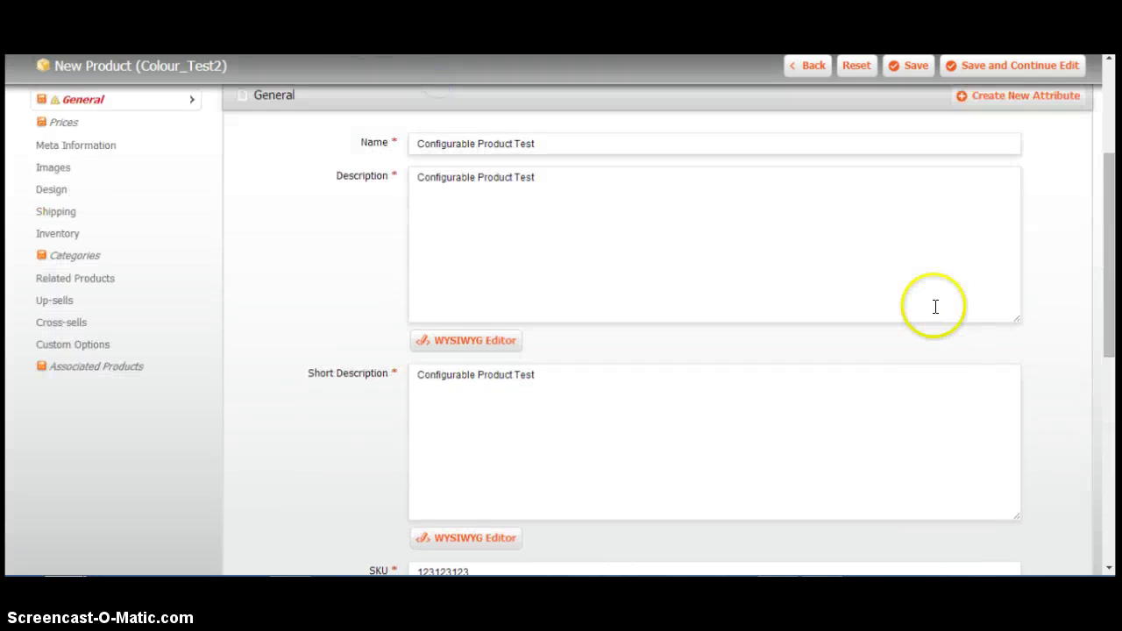
pyautogui.scroll(2, 959, 210)
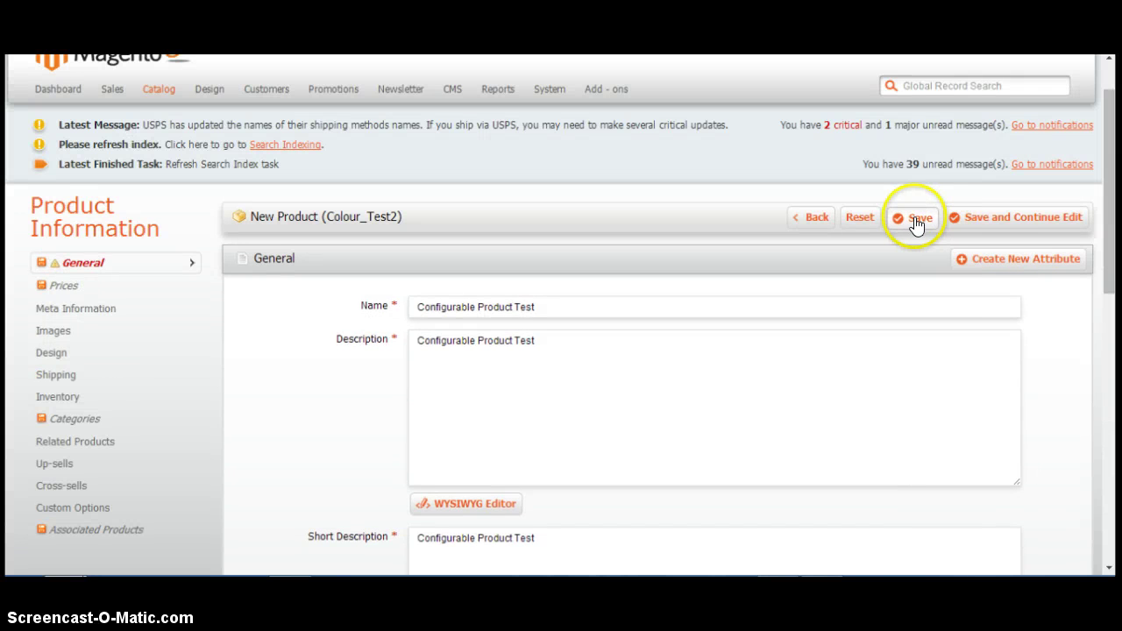
pyautogui.click(916, 217)
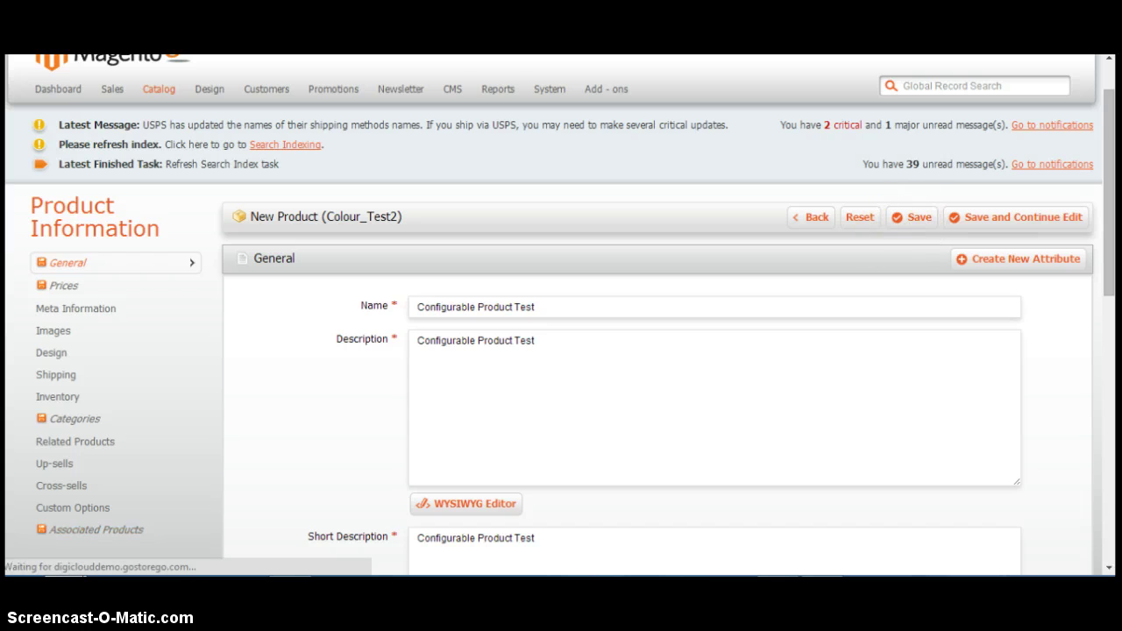
pyautogui.scroll(-3, 244, 487)
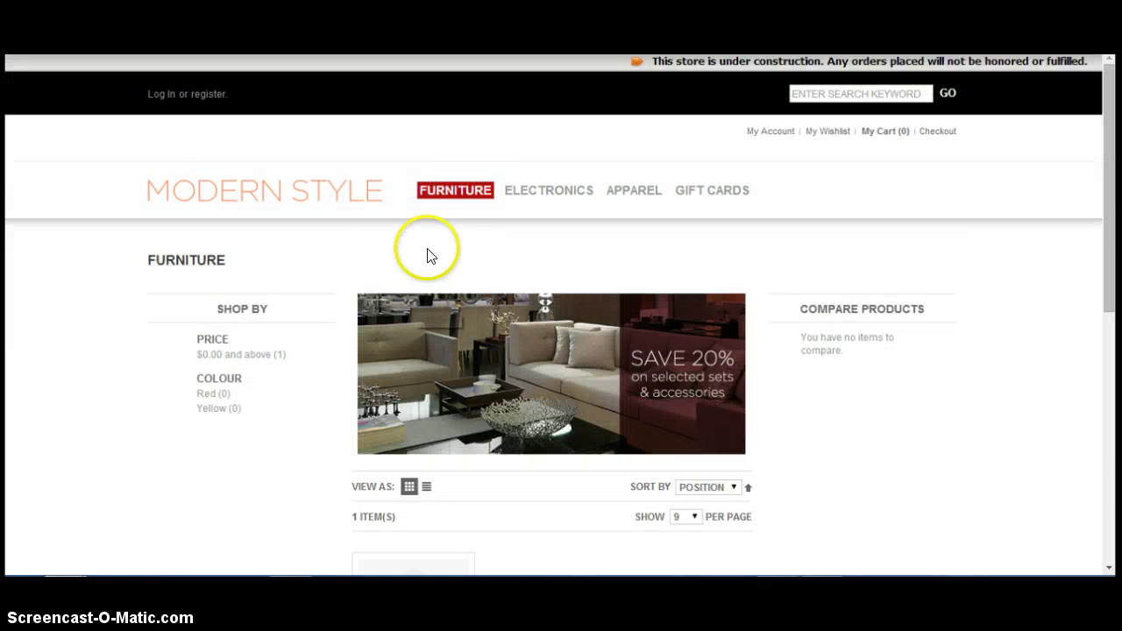
# Step: Open Configurable Product Test on the storefront and choose Red as the colour
pyautogui.scroll(-5, 433, 273)
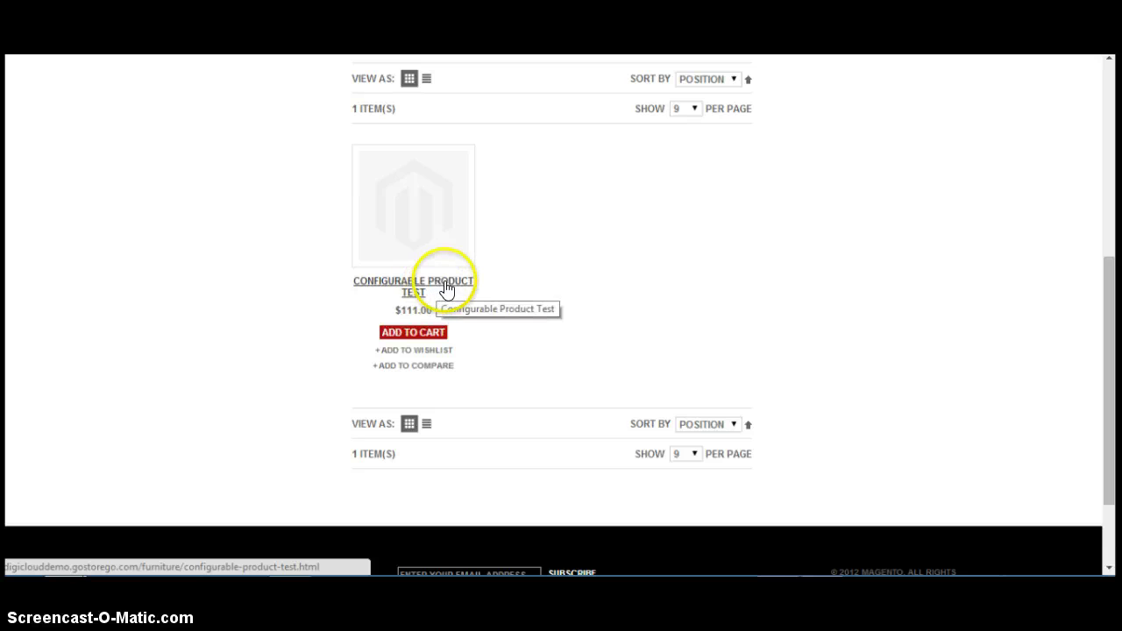
pyautogui.click(446, 289)
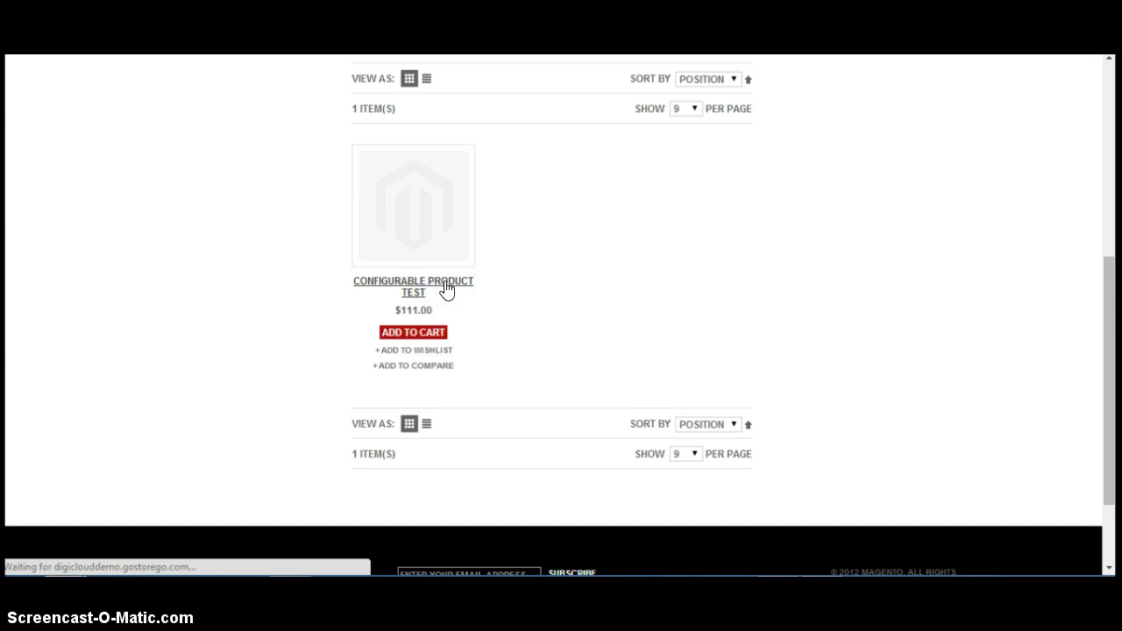
pyautogui.scroll(-2, 461, 316)
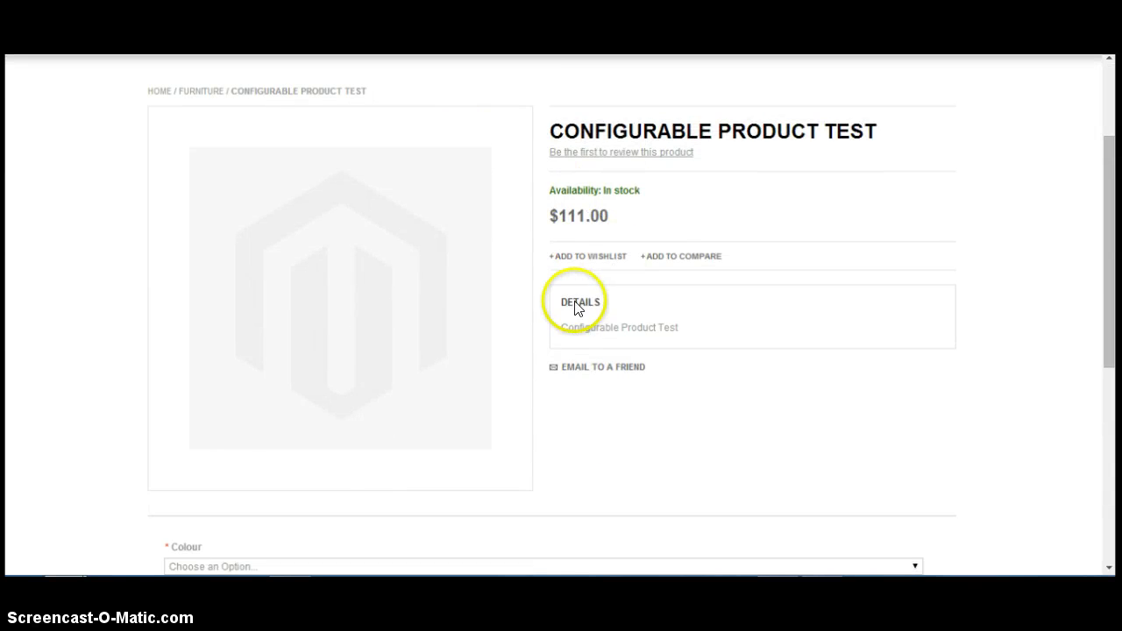
pyautogui.scroll(-3, 577, 307)
pyautogui.click(196, 322)
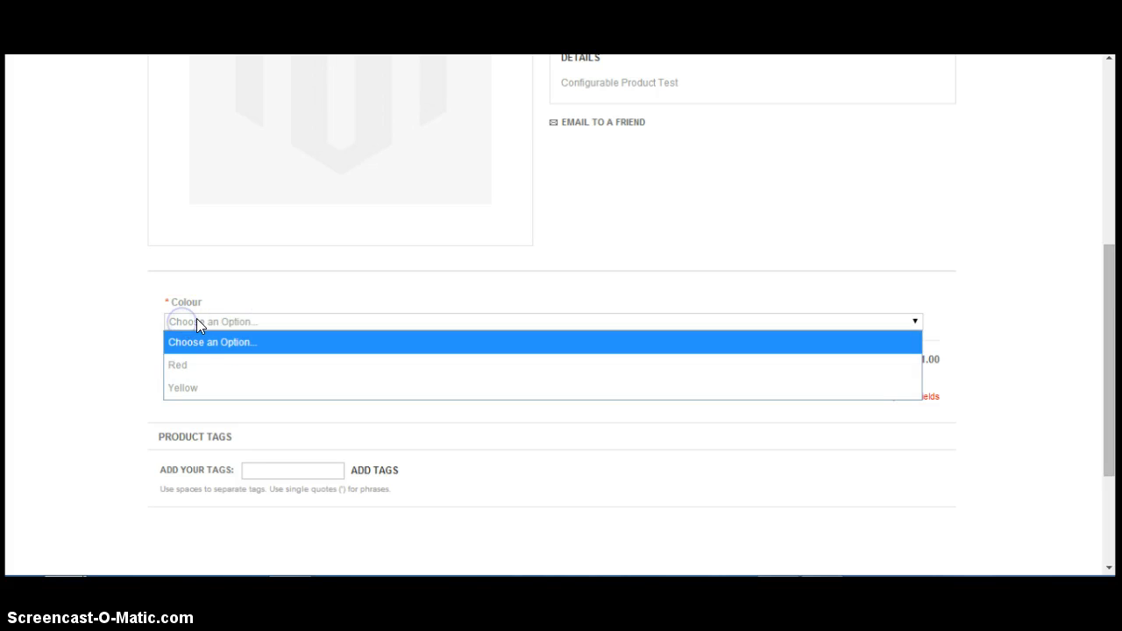
pyautogui.click(226, 363)
# Step: Switch the colour to Yellow, then return to the admin product list
pyautogui.scroll(3, 409, 375)
pyautogui.scroll(-3, 408, 375)
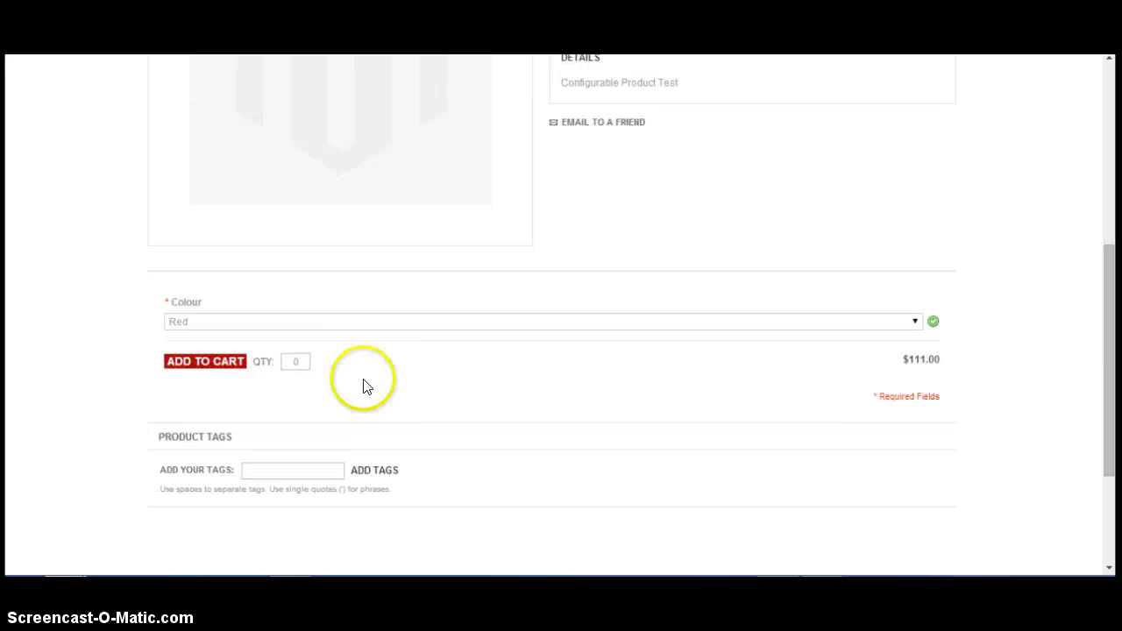
pyautogui.click(250, 323)
pyautogui.click(238, 386)
pyautogui.scroll(3, 533, 378)
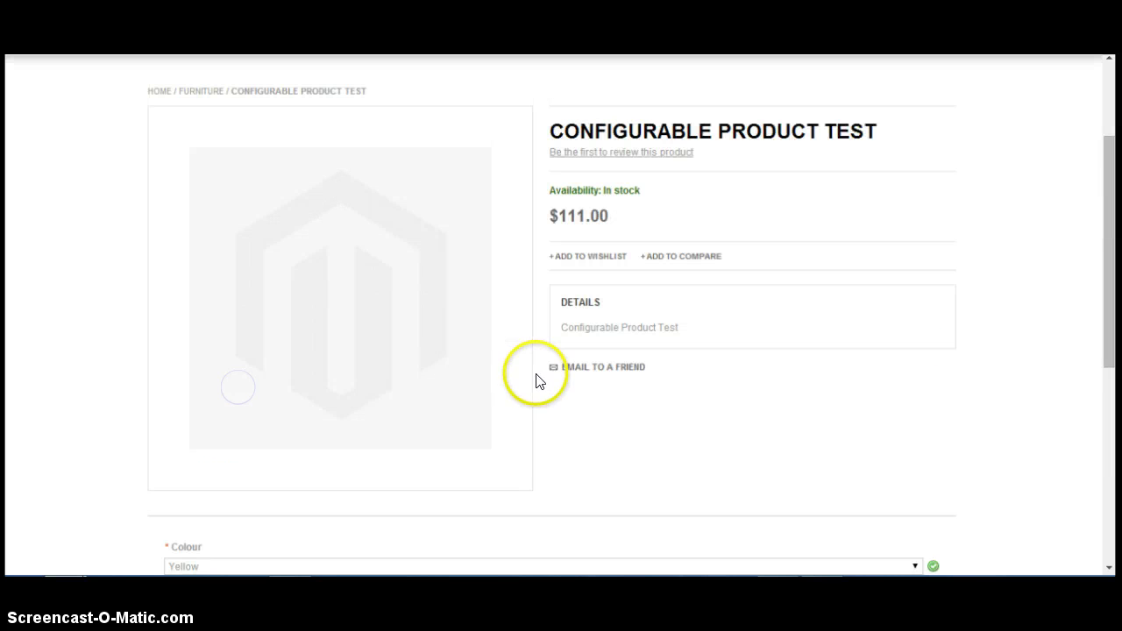
pyautogui.hotkey('ctrl', 'Tab')
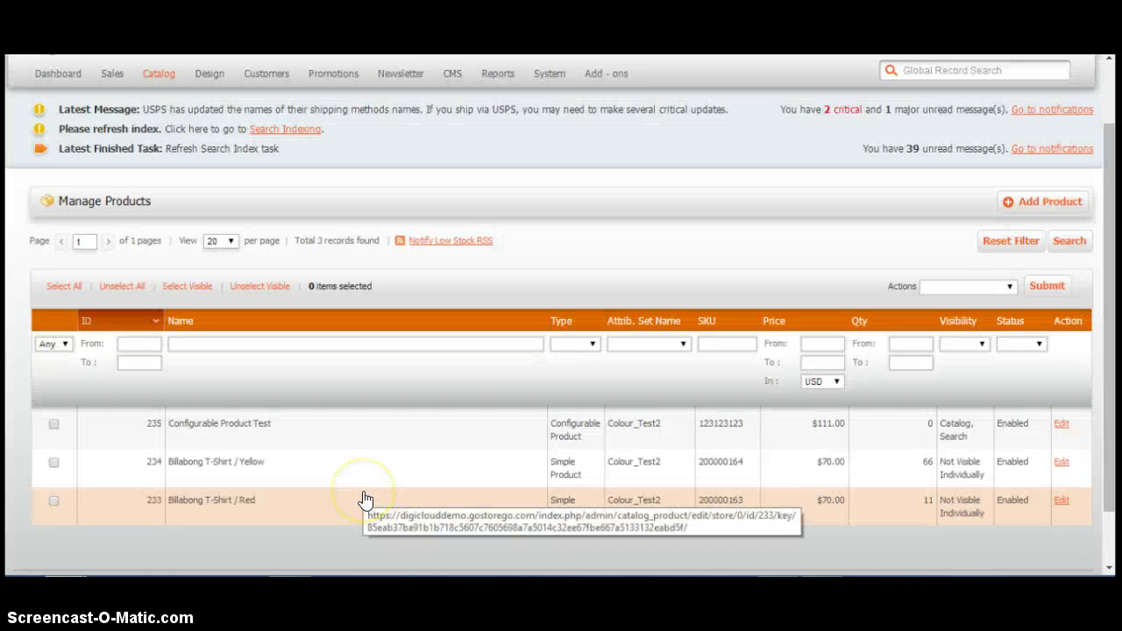
# Step: Select the SKU 123123123 of Configurable Product Test, then open Vend's Products list
pyautogui.click(367, 435)
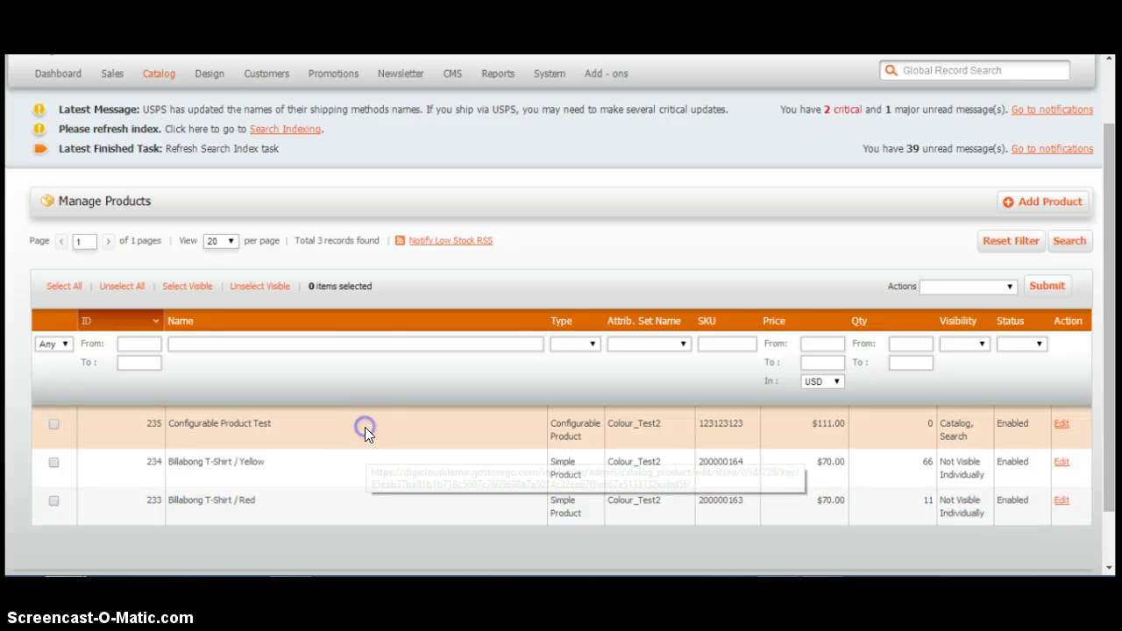
pyautogui.scroll(-5, 468, 467)
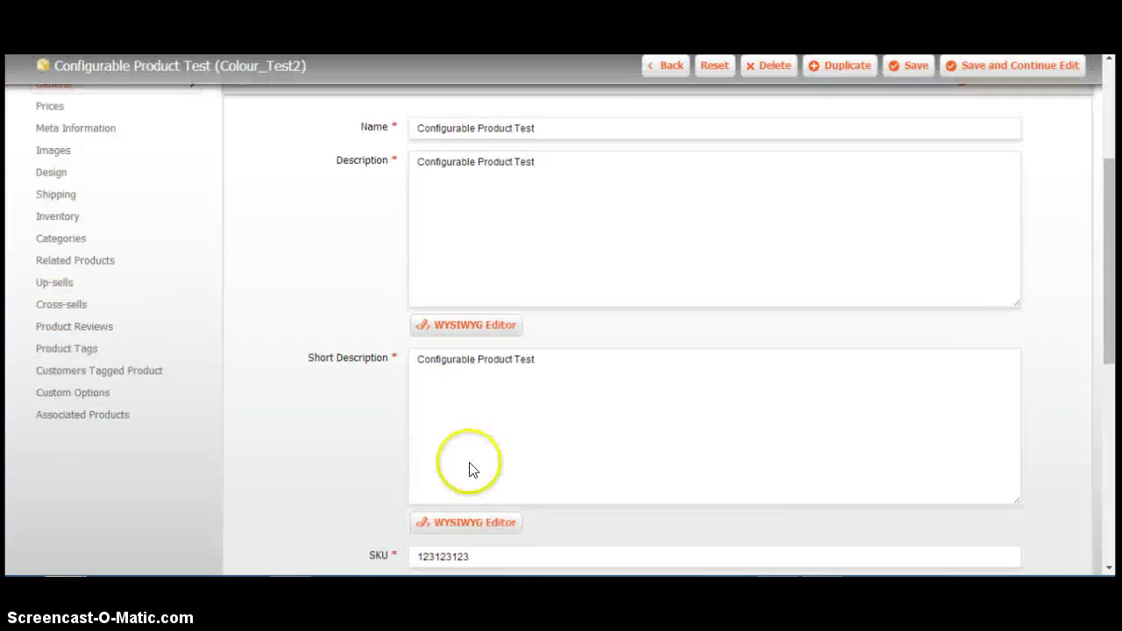
pyautogui.hotkey('ctrl', 'a')
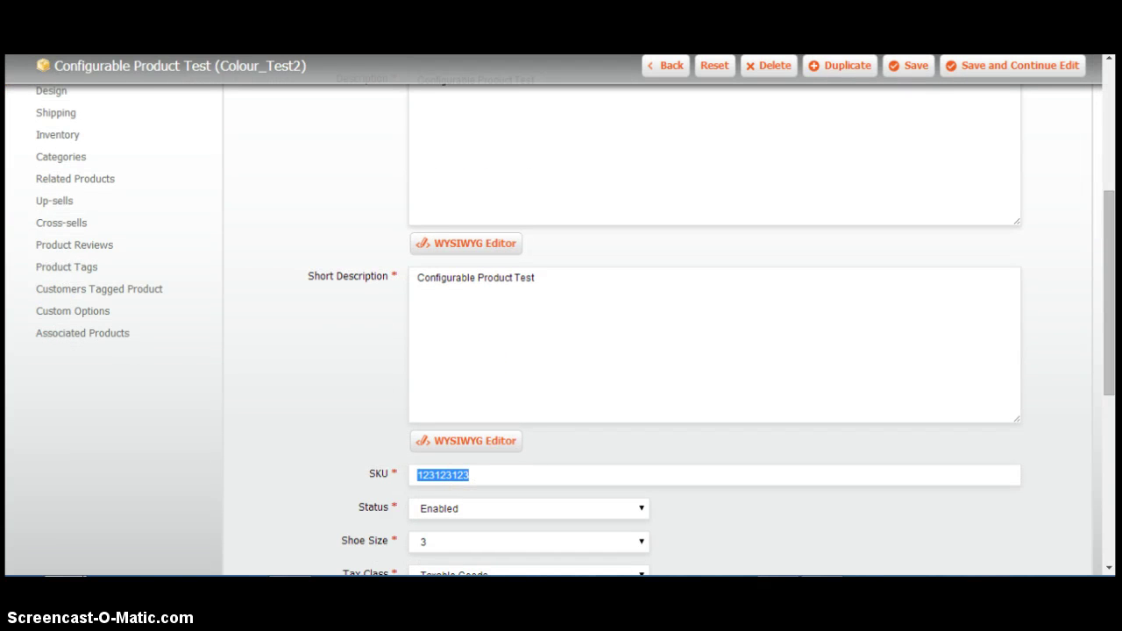
pyautogui.hotkey('ctrl', 'Tab')
pyautogui.click(198, 91)
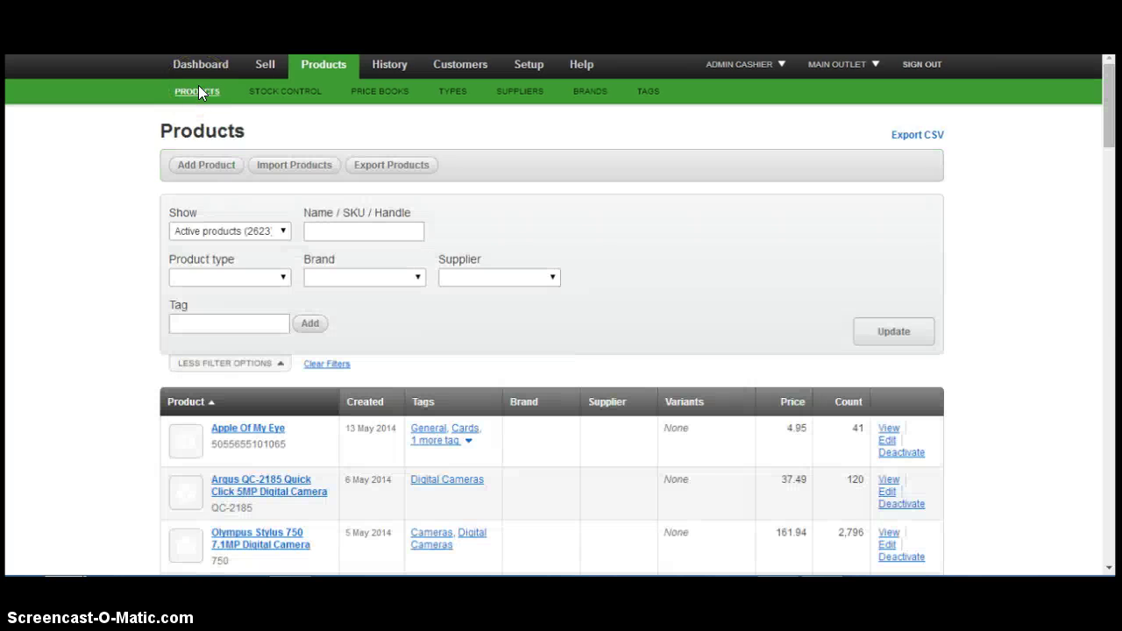
# Step: Start a new Vend product named Configurable Product with retail price 11 including tax
pyautogui.click(207, 166)
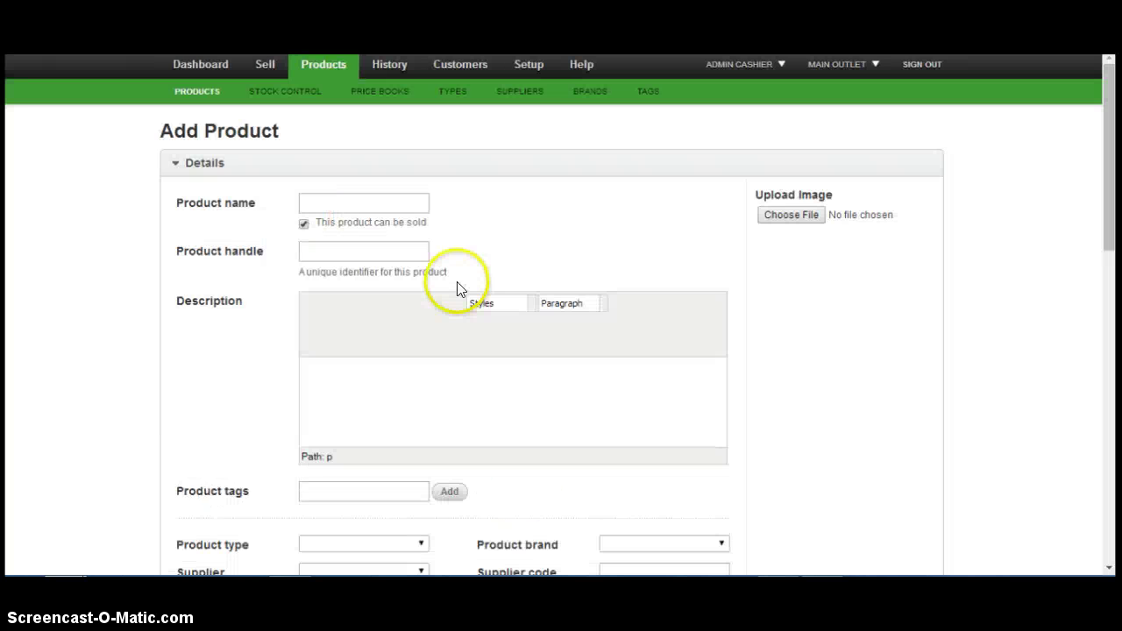
pyautogui.click(353, 199)
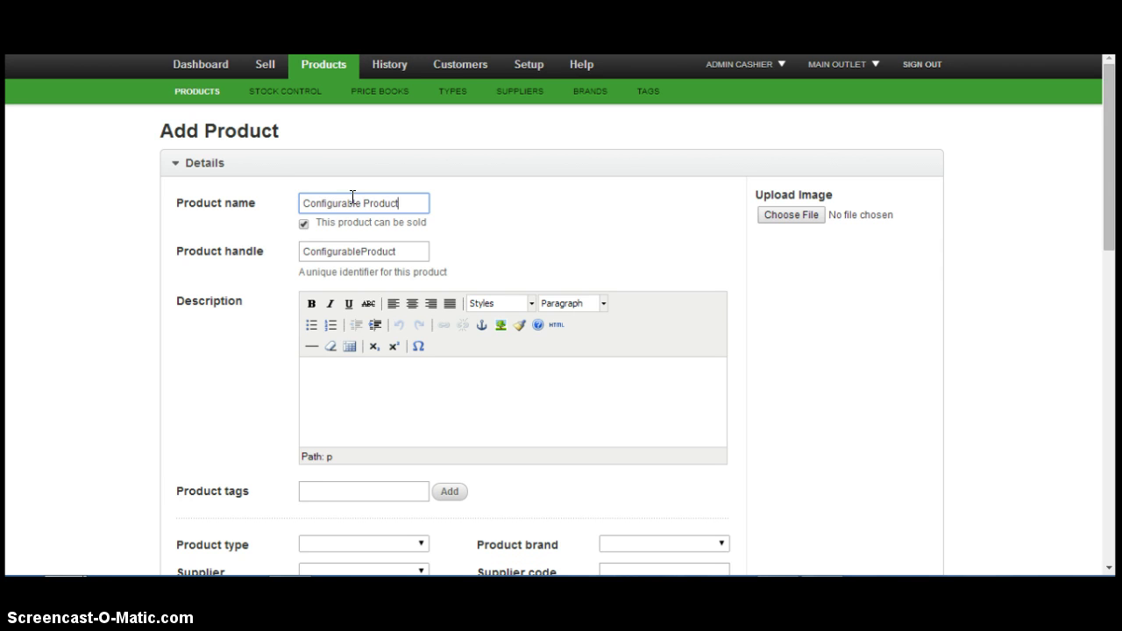
pyautogui.scroll(-3, 435, 422)
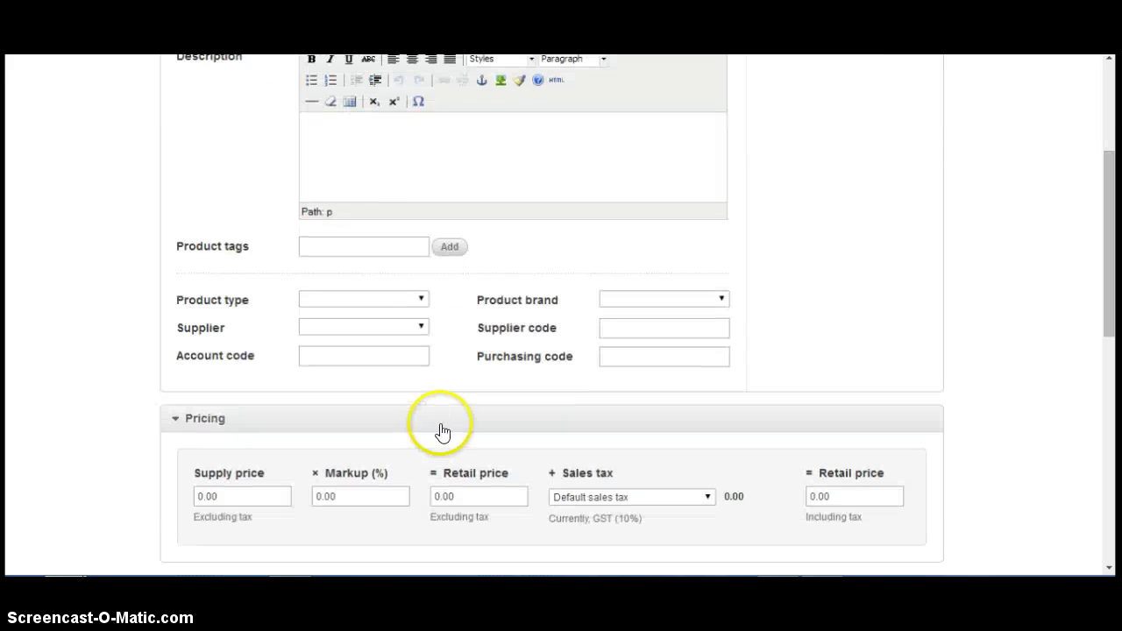
pyautogui.click(835, 496)
pyautogui.write('11')
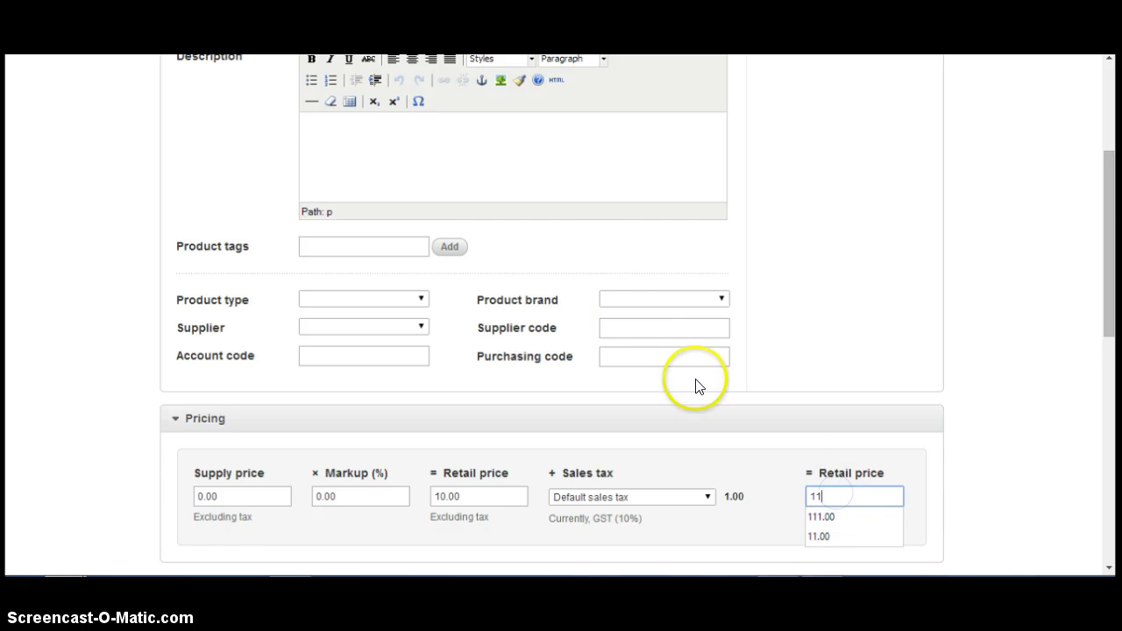
# Step: Complete the description 'test', set SKU 123123123, and create the product
pyautogui.scroll(2, 527, 363)
pyautogui.write('st')
pyautogui.scroll(-7, 584, 363)
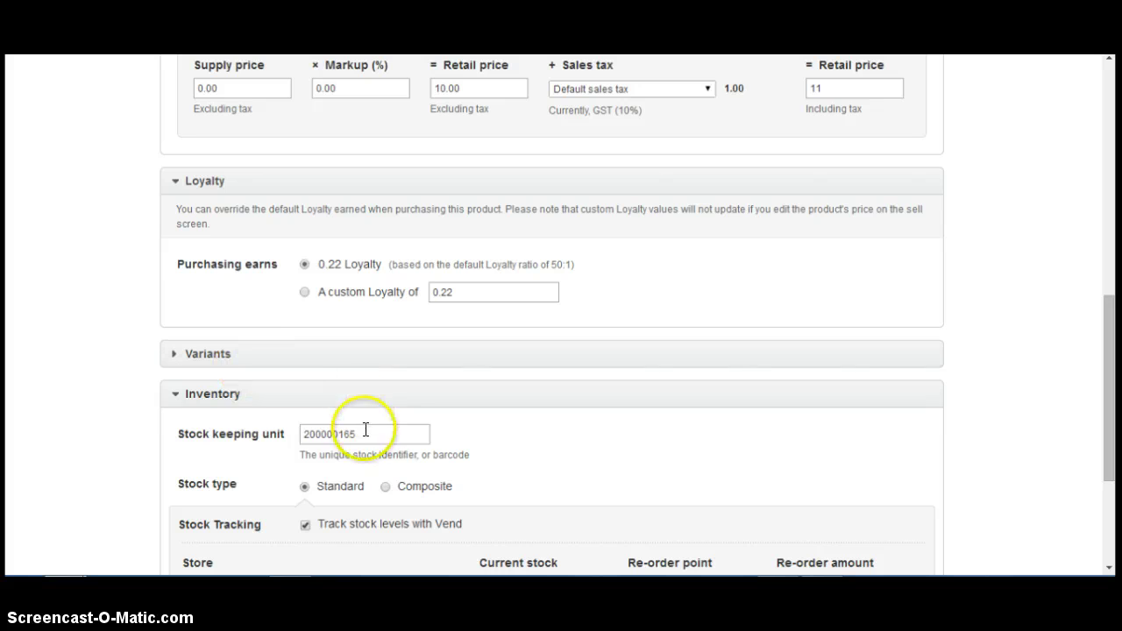
pyautogui.scroll(-2, 368, 416)
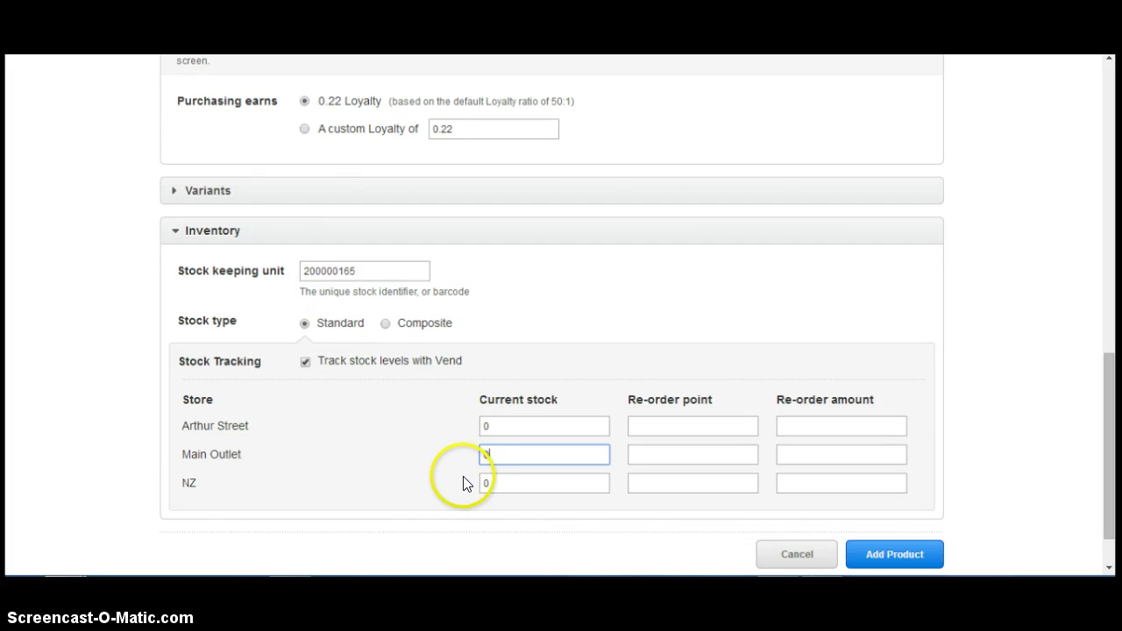
pyautogui.scroll(2, 454, 474)
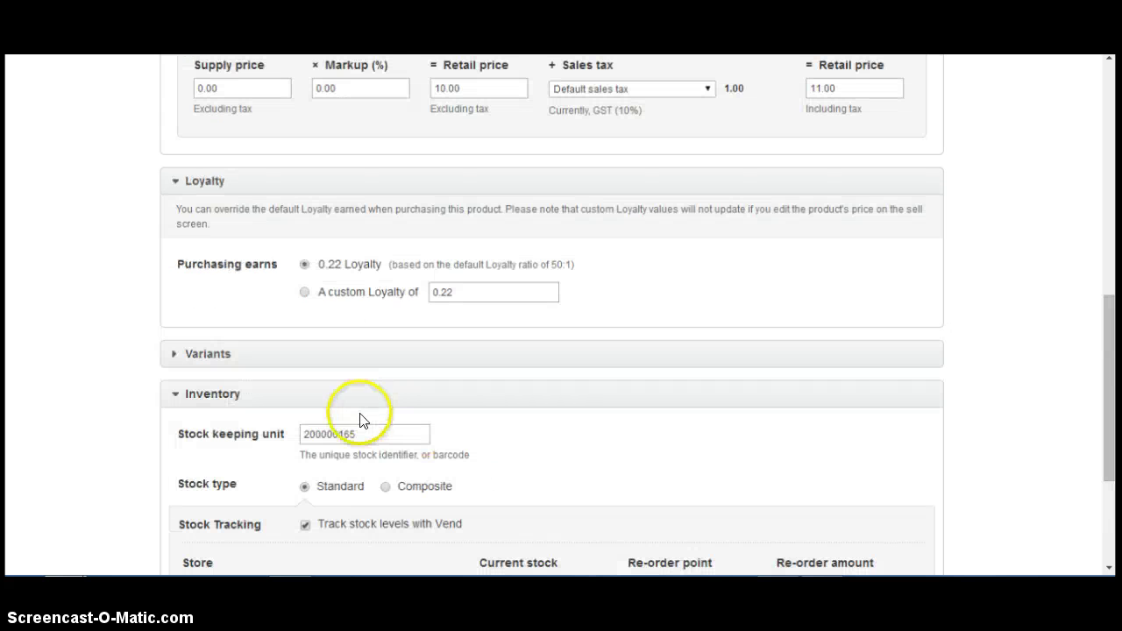
pyautogui.click(347, 435)
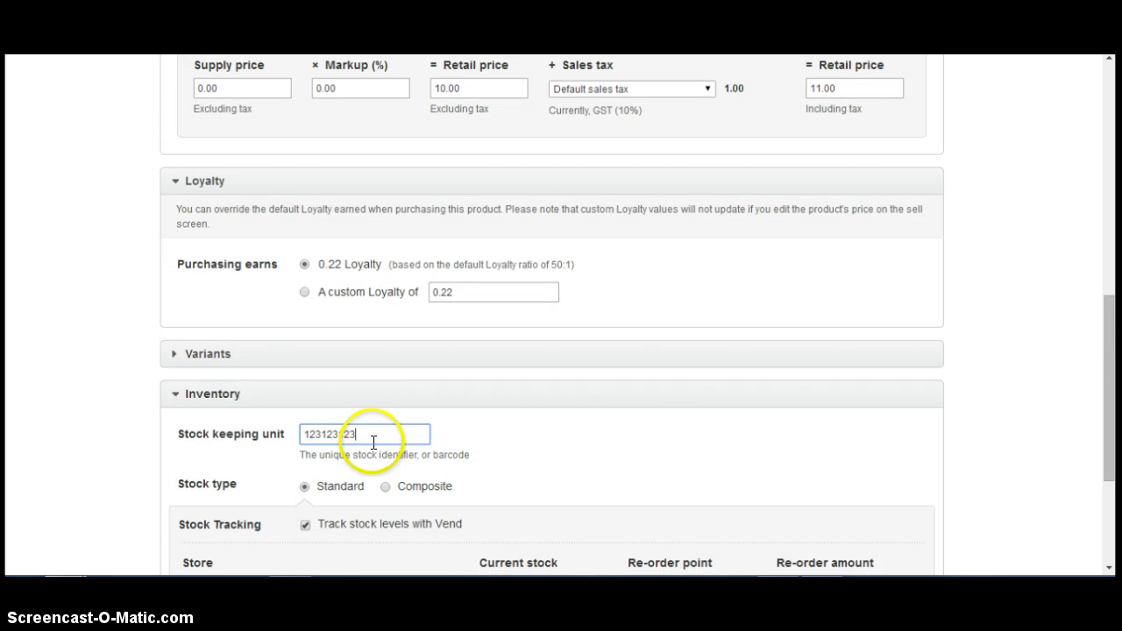
pyautogui.scroll(-3, 841, 460)
pyautogui.click(897, 495)
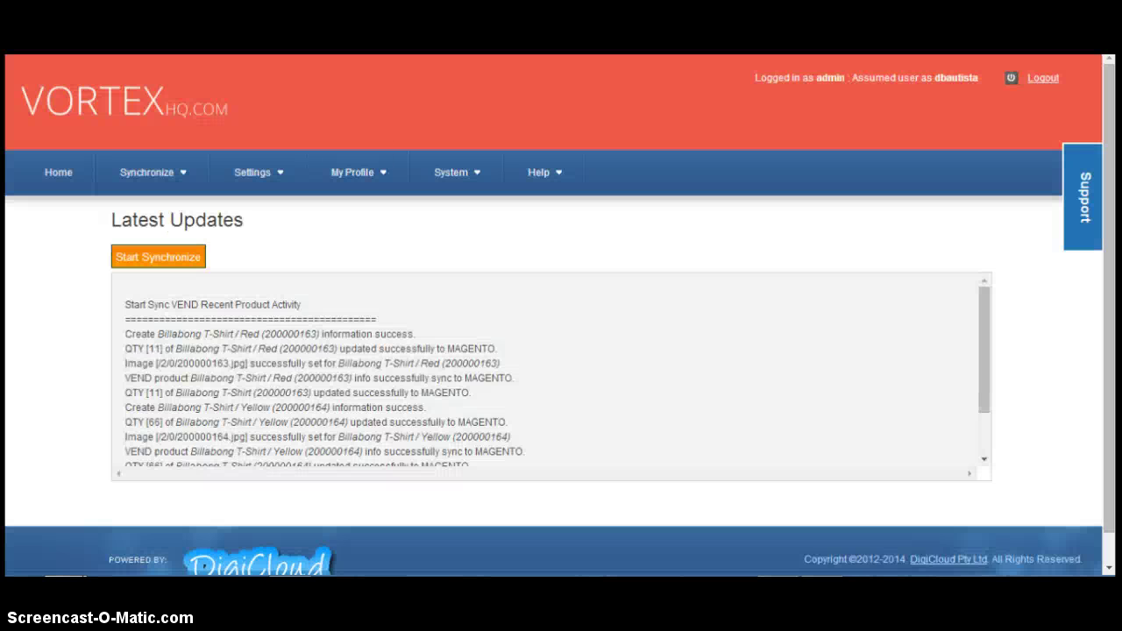
# Step: In VortexHQ Product Management, enable Sync? for Configurable Product (SKU 123123123)
pyautogui.click(131, 169)
pyautogui.click(140, 239)
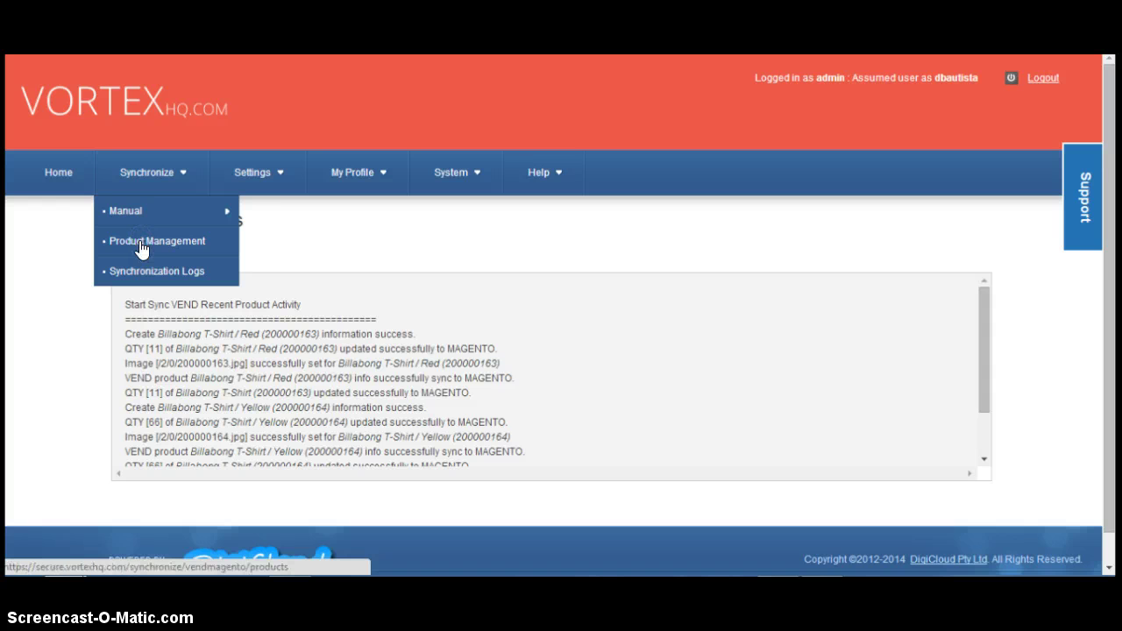
pyautogui.click(330, 373)
pyautogui.scroll(-2, 331, 375)
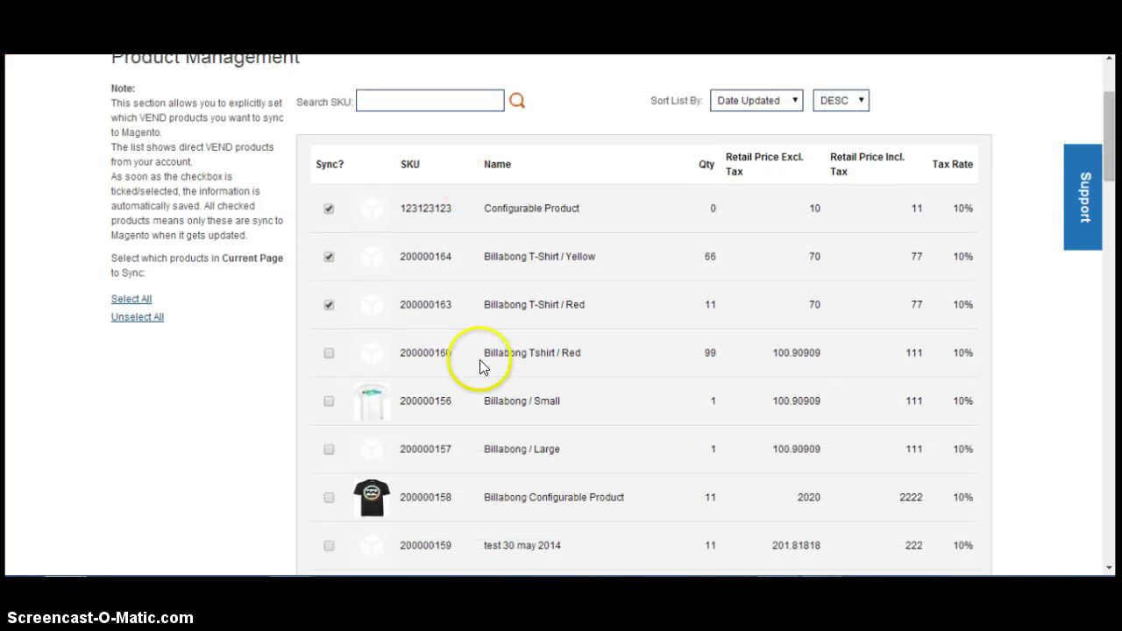